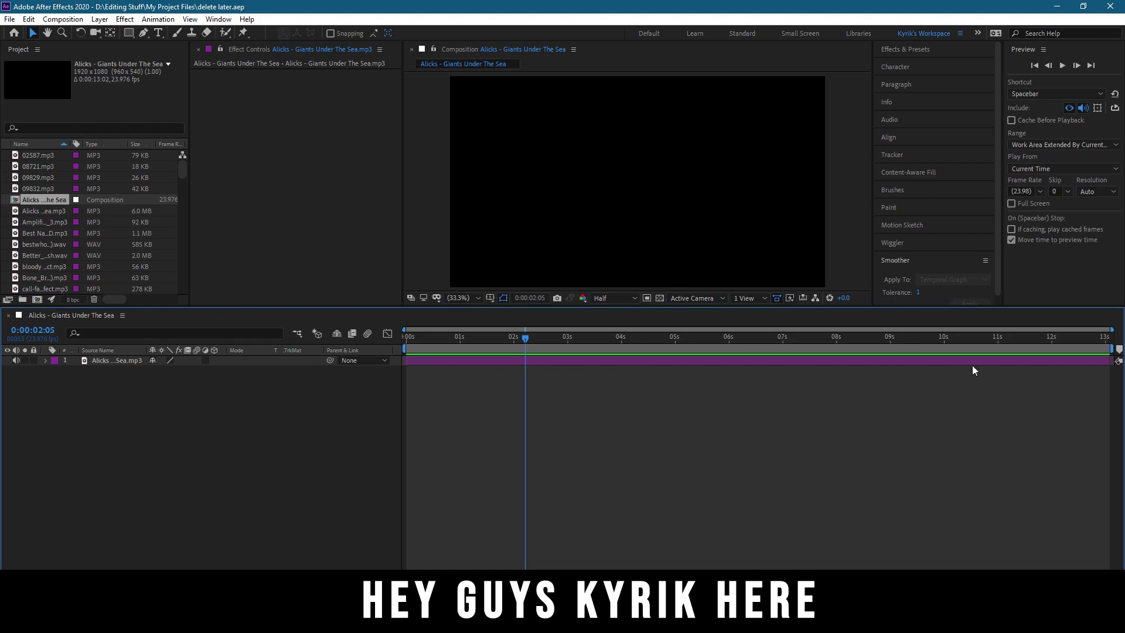
- Preview the song, then keyframe Audio Levels at the start and at 0 dB around 1 second
{"action": "key", "text": "Home"}
{"action": "key", "text": "space"}
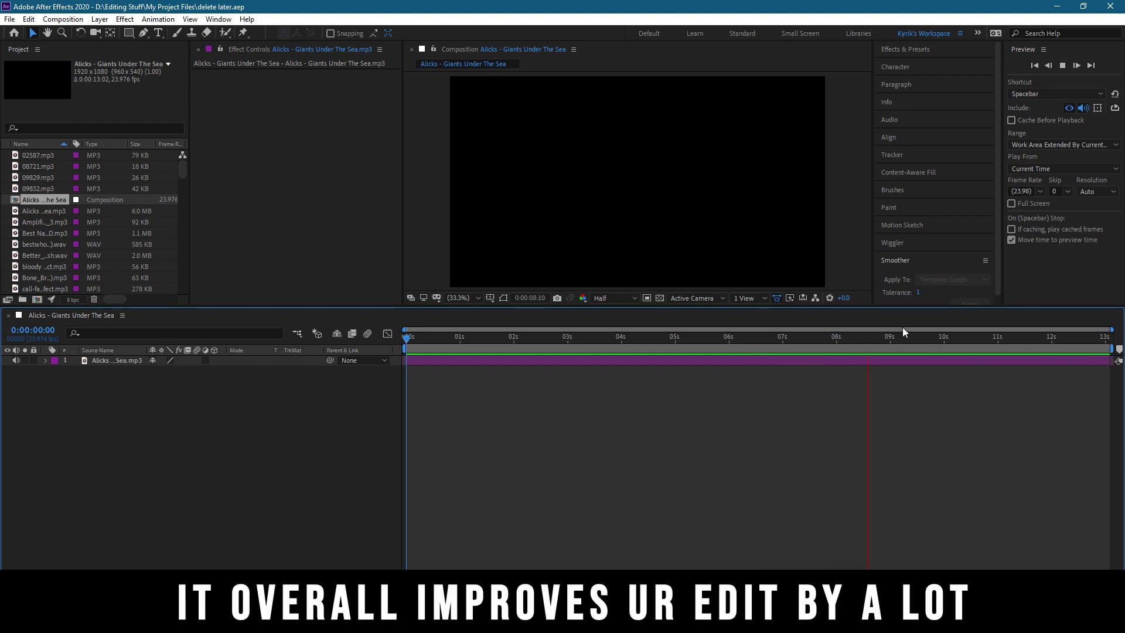
{"action": "mouse_move", "coordinate": [404, 347]}
{"action": "left_mouse_down"}
{"action": "mouse_move", "coordinate": [418, 353]}
{"action": "mouse_move", "coordinate": [405, 347]}
{"action": "left_mouse_up"}
{"action": "key", "text": "l"}
{"action": "key", "text": "l"}
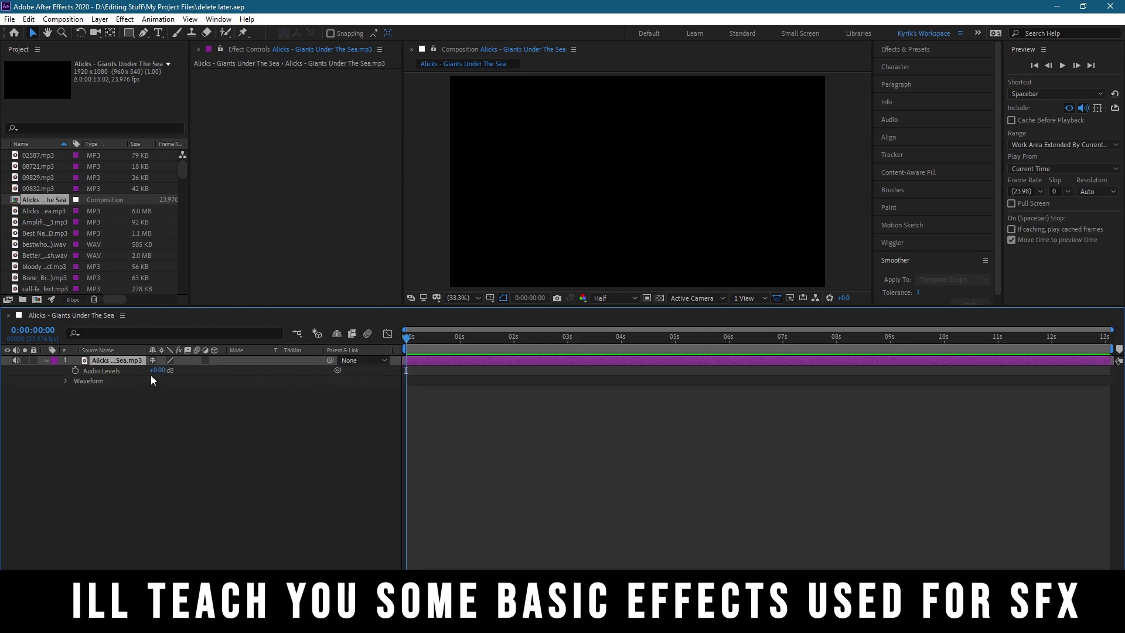
{"action": "left_click_drag", "start_coordinate": [151, 378], "coordinate": [157, 379]}
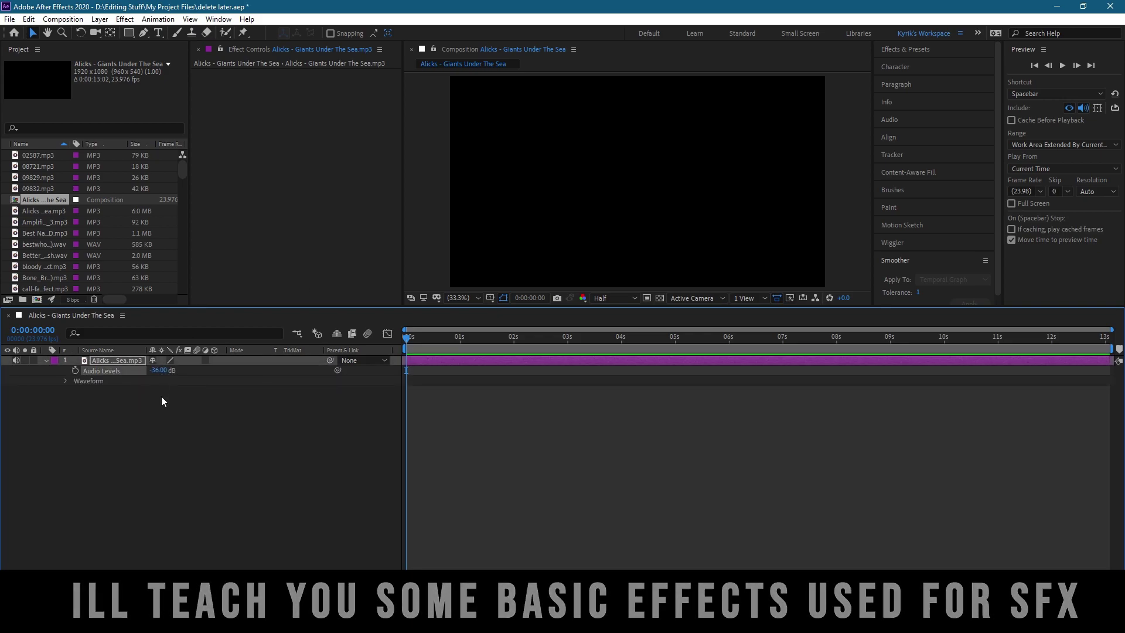
{"action": "left_click", "coordinate": [75, 370]}
{"action": "left_click", "coordinate": [478, 351]}
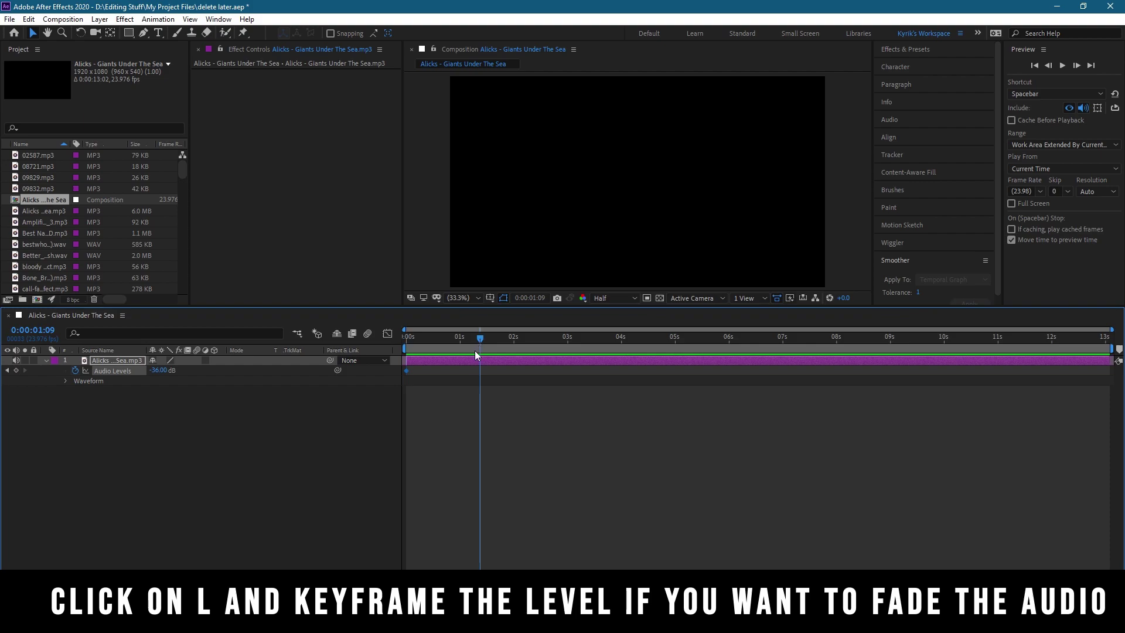
{"action": "left_click", "coordinate": [157, 372]}
{"action": "type", "text": "0"}
{"action": "key", "text": "Return"}
{"action": "key", "text": "Home"}
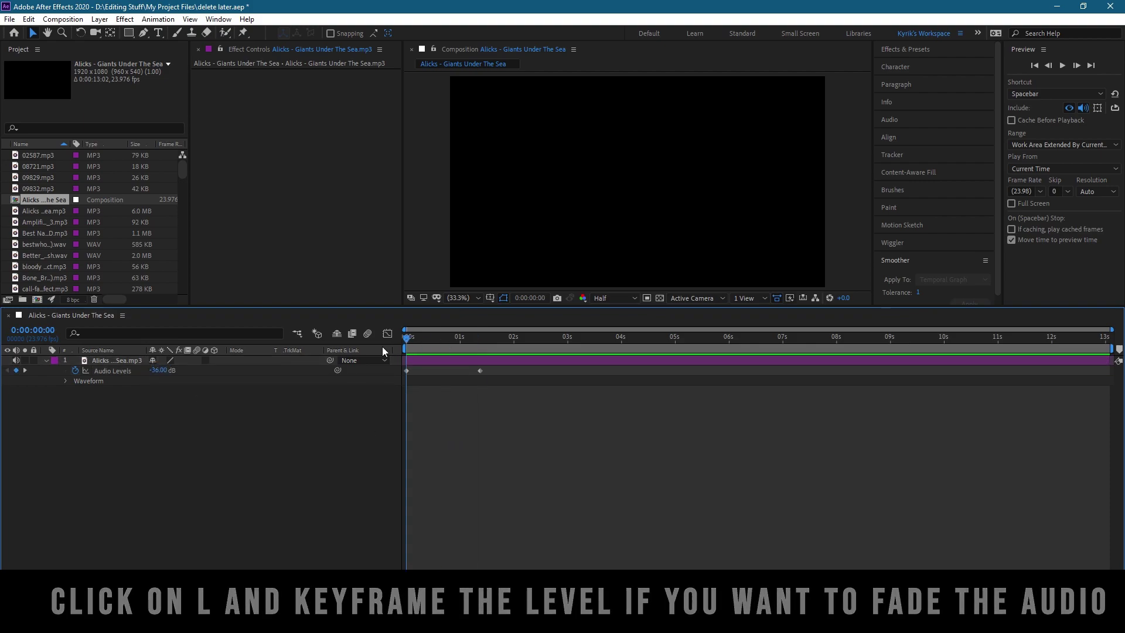
- Try -80 dB, then settle on -40 dB for the start and move the 0 dB keyframe to about 3 seconds
{"action": "key", "text": "space"}
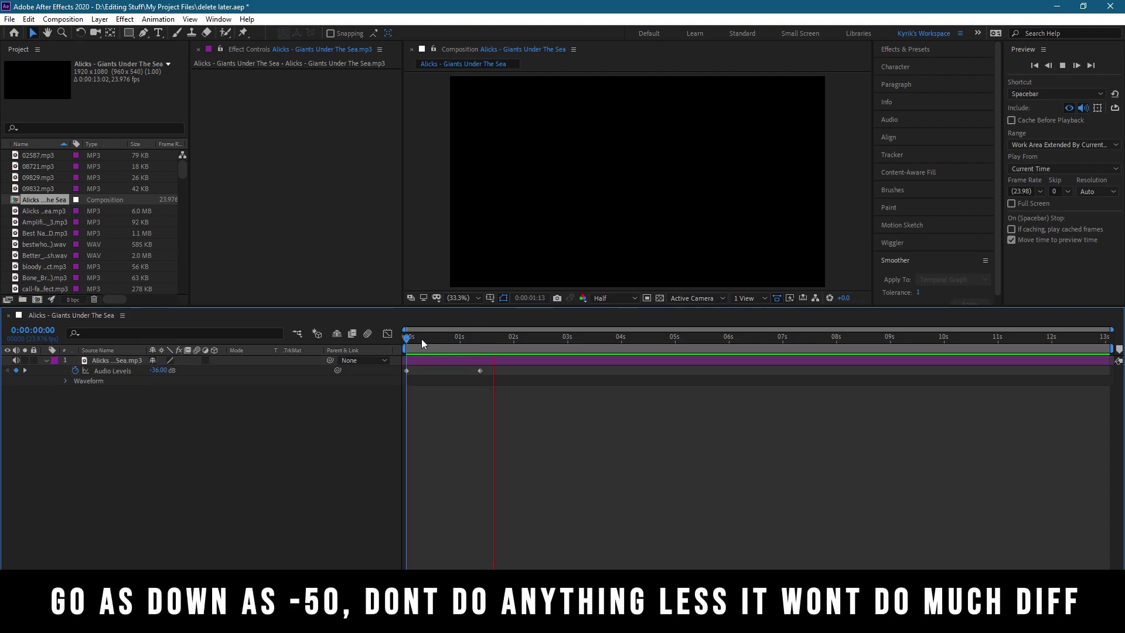
{"action": "left_click", "coordinate": [158, 370]}
{"action": "type", "text": "-80"}
{"action": "key", "text": "Return"}
{"action": "key", "text": "space"}
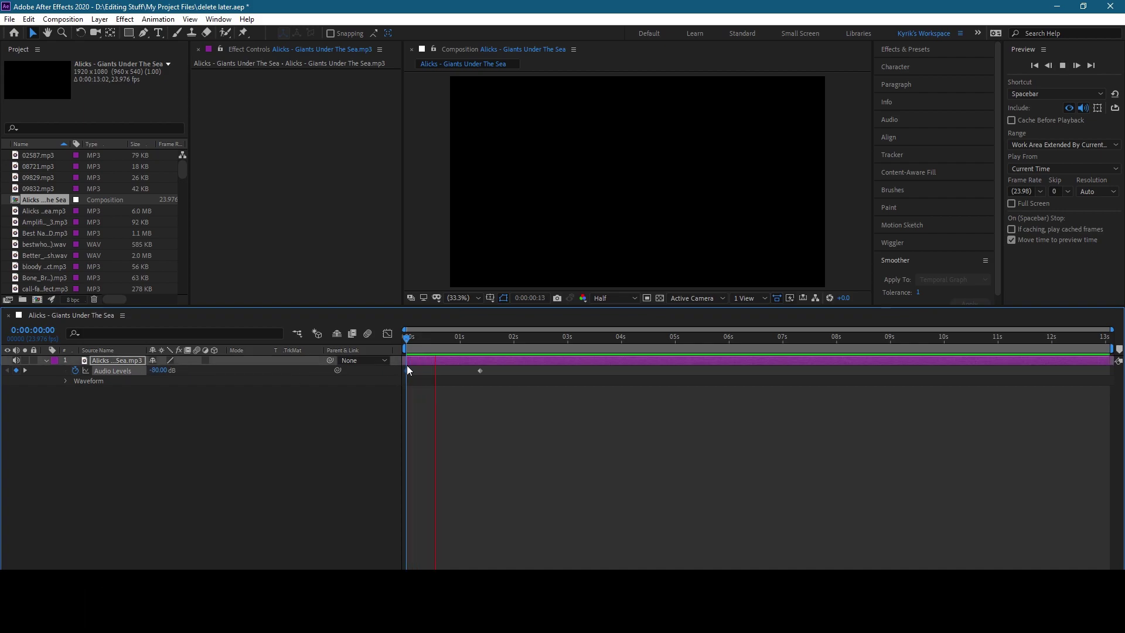
{"action": "left_click", "coordinate": [158, 370]}
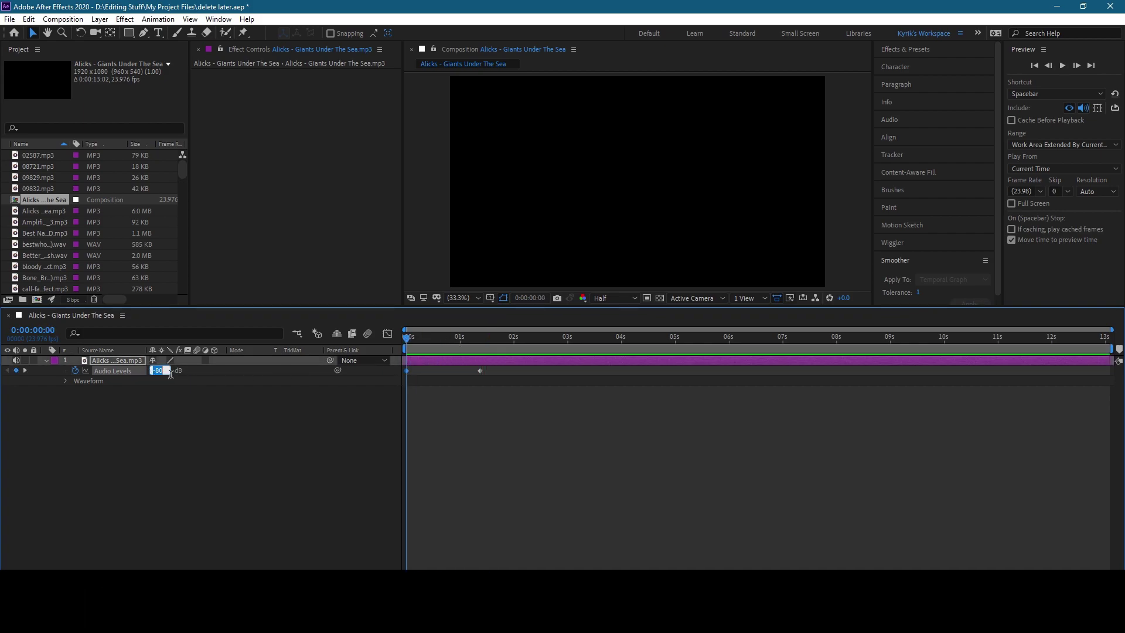
{"action": "type", "text": "-40"}
{"action": "key", "text": "Return"}
{"action": "key", "text": "space"}
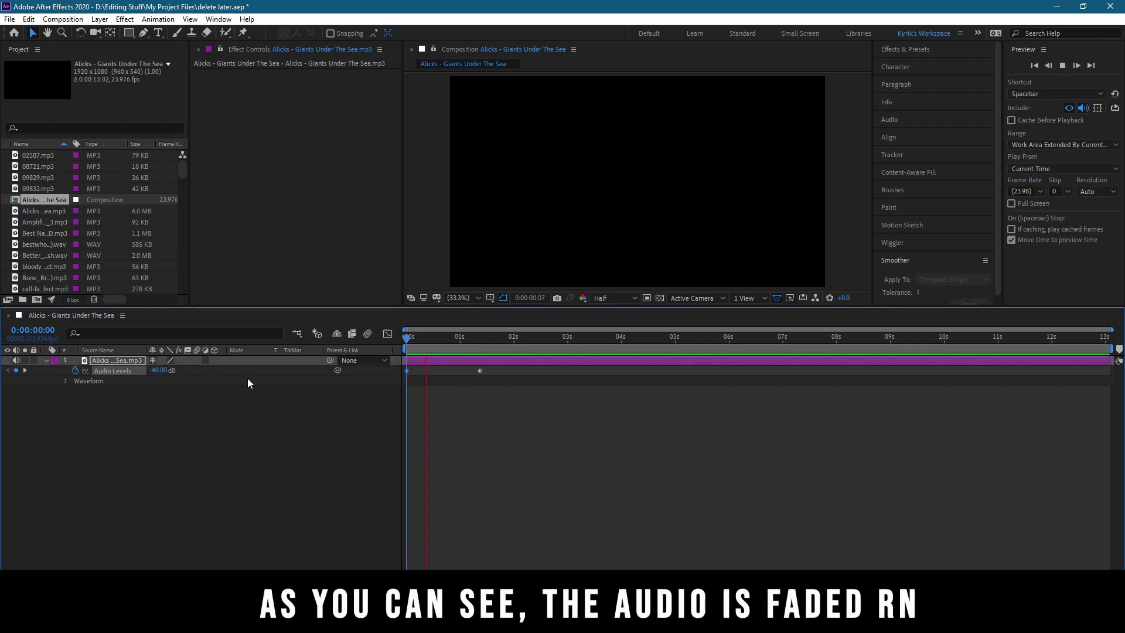
{"action": "mouse_move", "coordinate": [481, 371]}
{"action": "left_mouse_down"}
{"action": "mouse_move", "coordinate": [563, 371]}
{"action": "mouse_move", "coordinate": [391, 375]}
{"action": "left_mouse_up"}
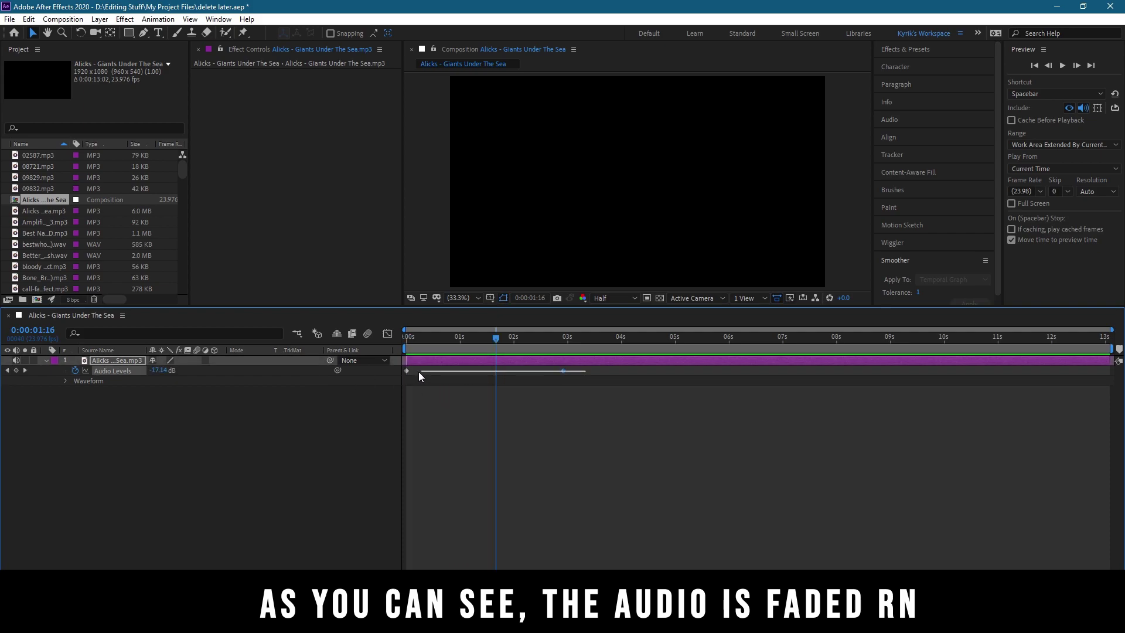
- Reshape the fade's speed graph in the Graph Editor so it peaks later, and preview it
{"action": "left_click", "coordinate": [388, 337]}
{"action": "right_click", "coordinate": [462, 427]}
{"action": "left_click", "coordinate": [504, 325]}
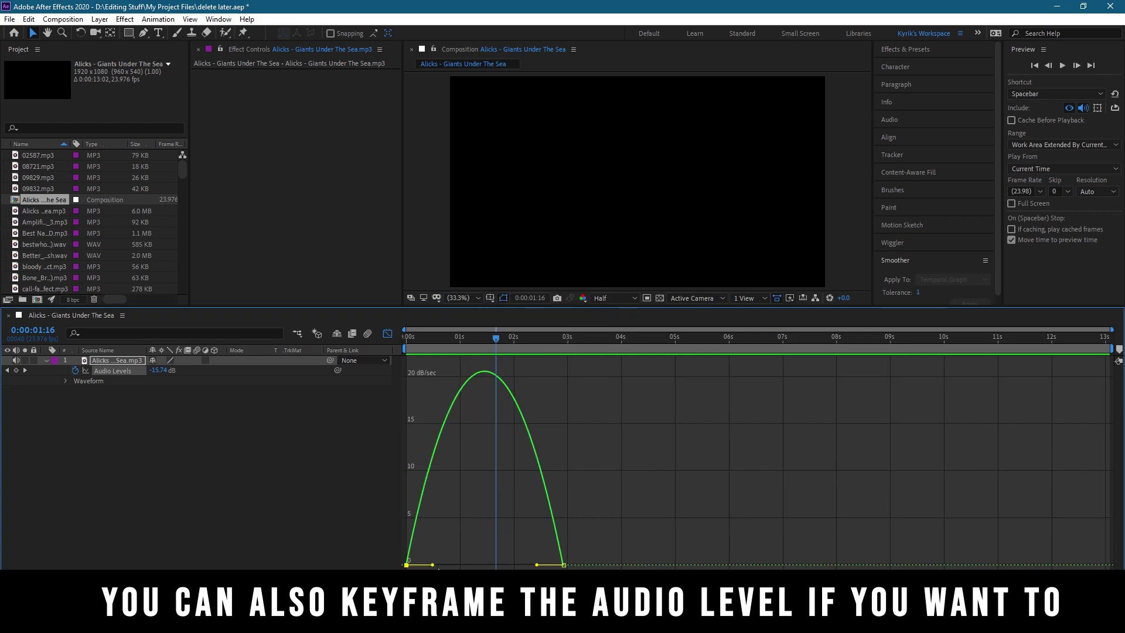
{"action": "left_click_drag", "start_coordinate": [434, 565], "coordinate": [571, 567]}
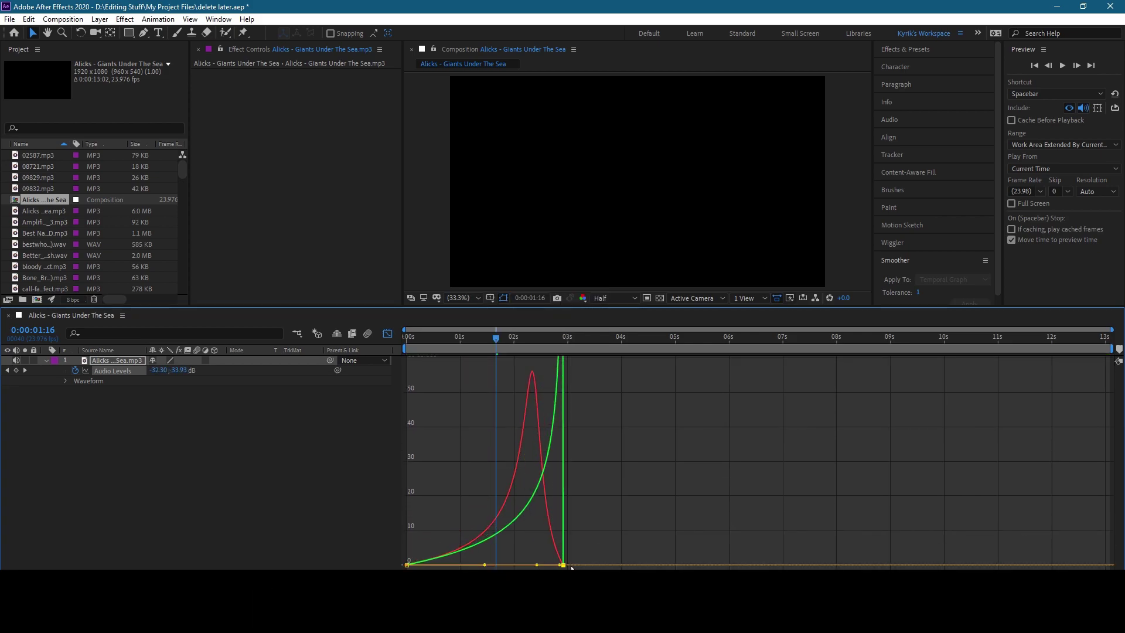
{"action": "left_click", "coordinate": [431, 340]}
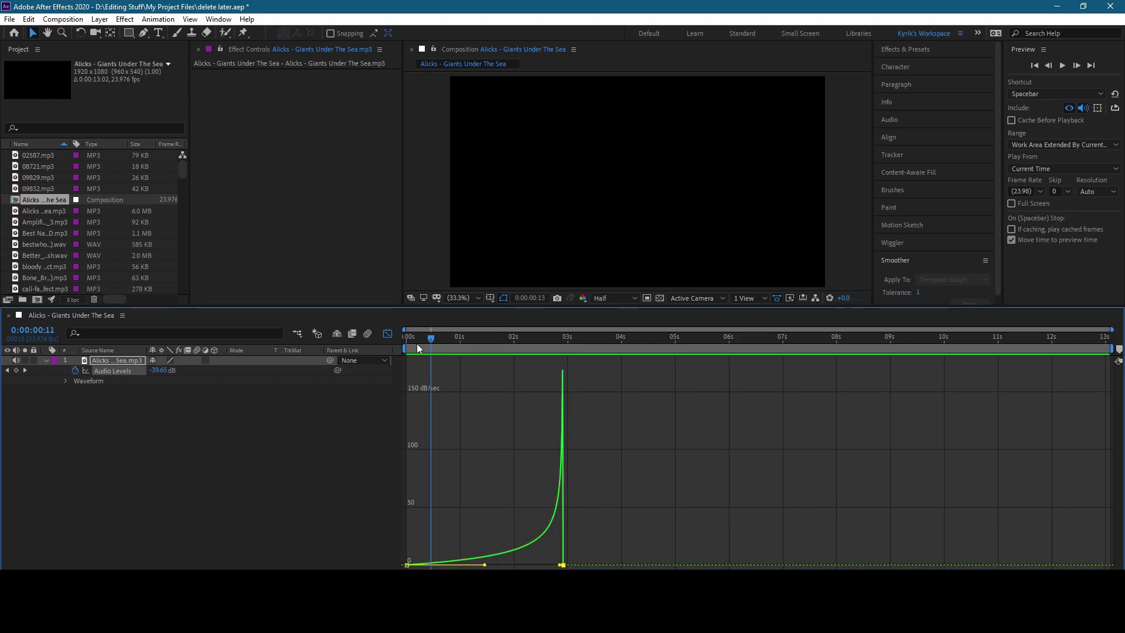
{"action": "key", "text": "Home"}
{"action": "key", "text": "space"}
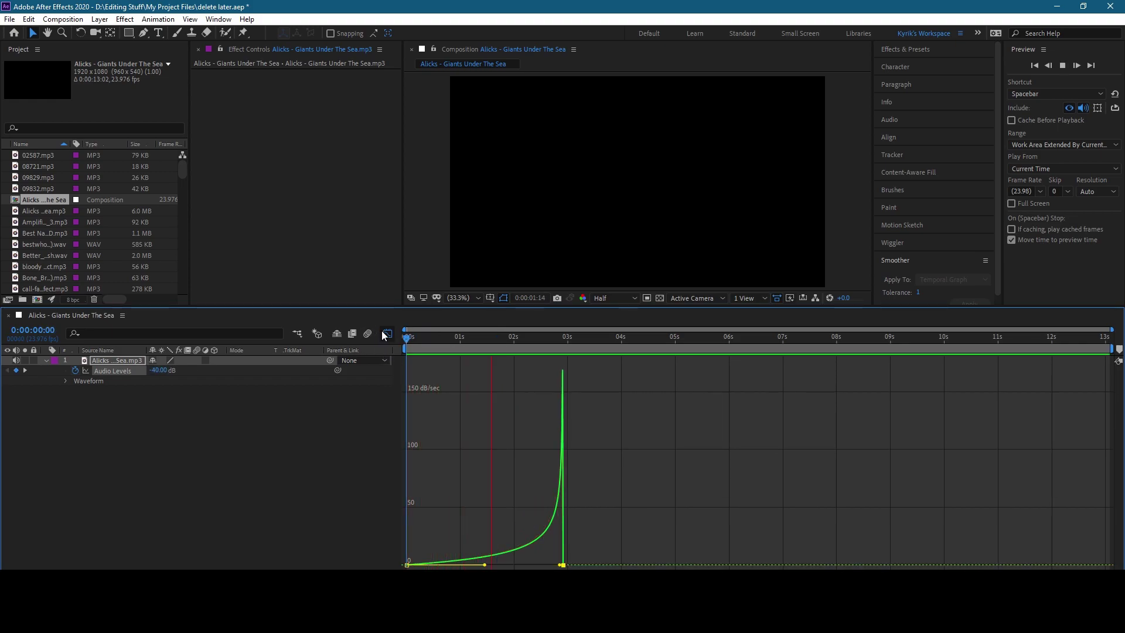
- Close the Graph Editor and move the 0 dB end keyframe to about 1 second
{"action": "left_click", "coordinate": [387, 334]}
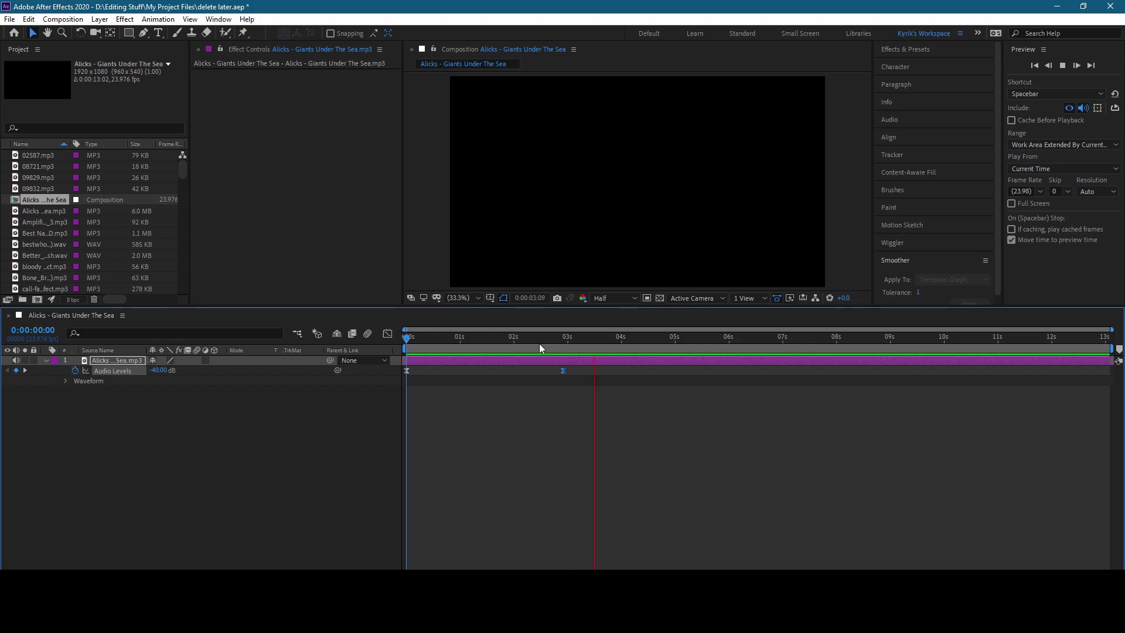
{"action": "left_click", "coordinate": [467, 349]}
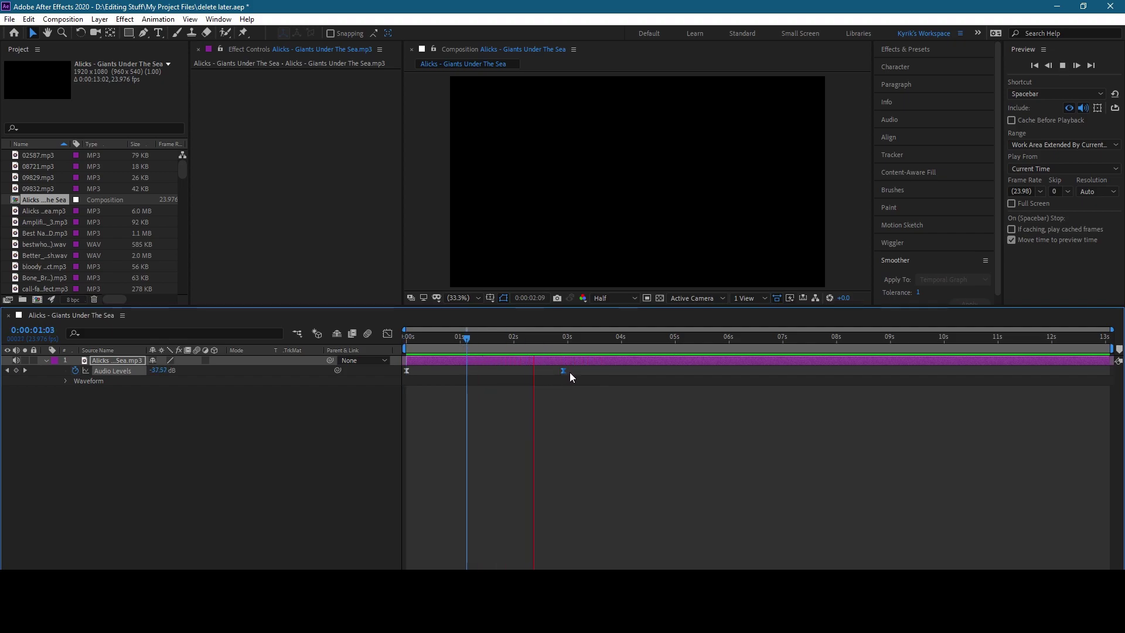
{"action": "key", "text": "space"}
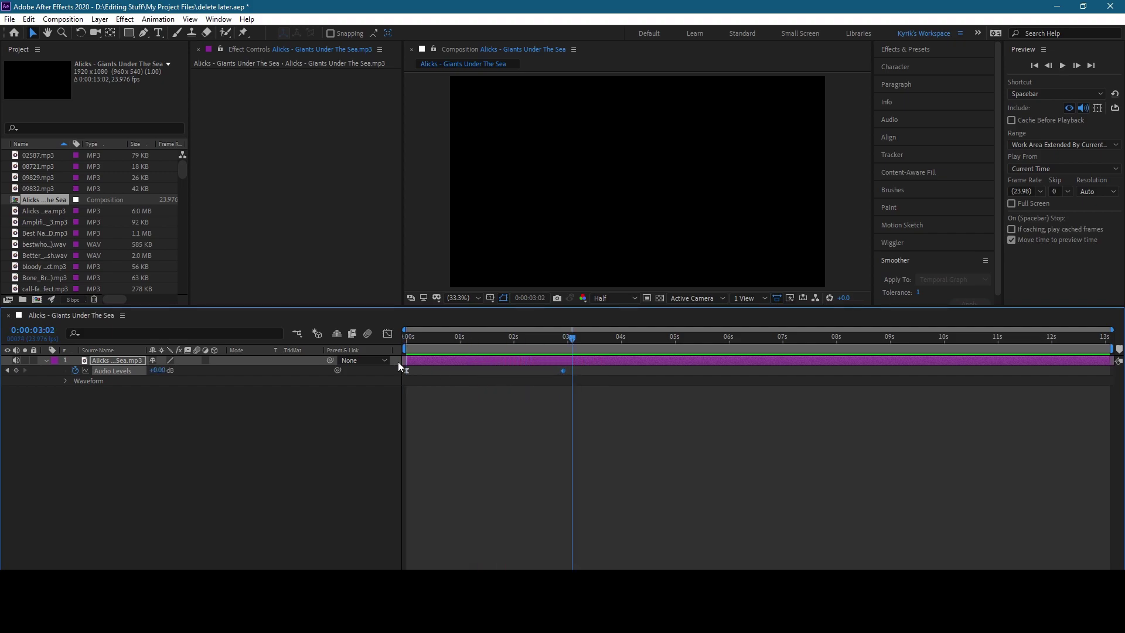
{"action": "left_click", "coordinate": [407, 371]}
{"action": "left_click", "coordinate": [505, 410]}
{"action": "key", "text": "space"}
{"action": "left_click_drag", "start_coordinate": [563, 370], "coordinate": [460, 371]}
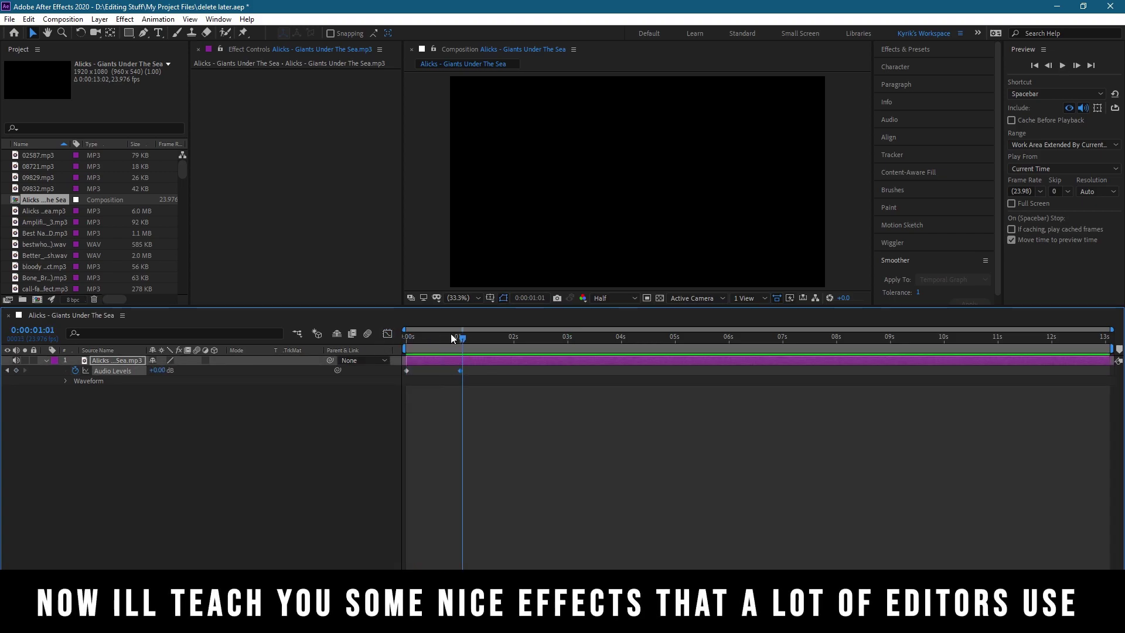
{"action": "left_click", "coordinate": [490, 417]}
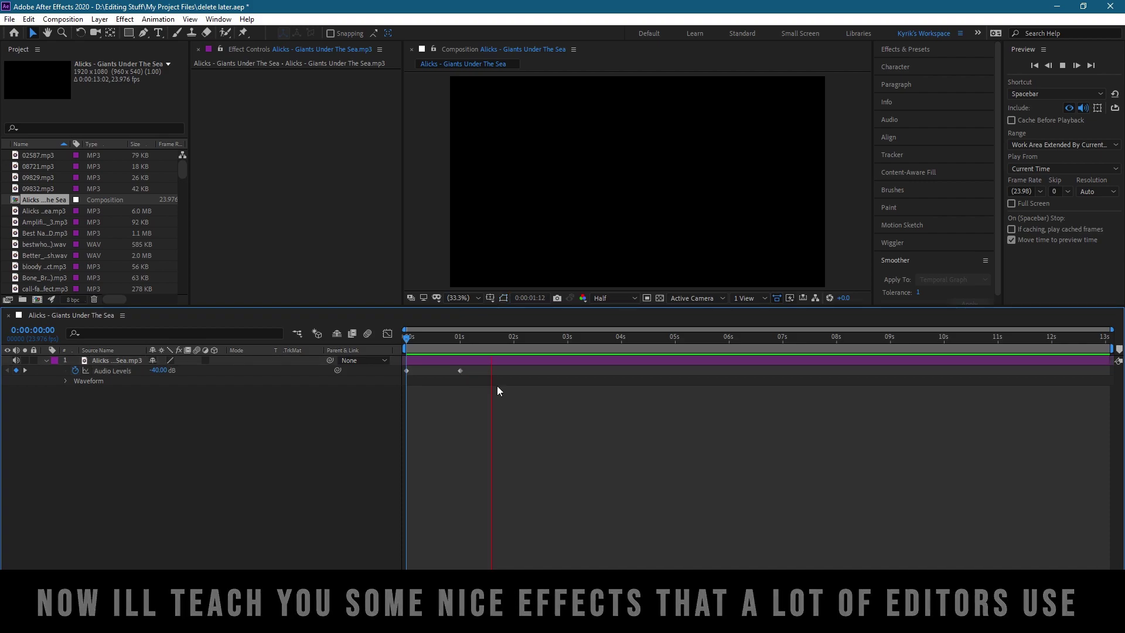
{"action": "left_click", "coordinate": [545, 361]}
- Show the song's waveform and mark cut points near 5 and 9.7 seconds
{"action": "key", "text": "l"}
{"action": "key", "text": "l"}
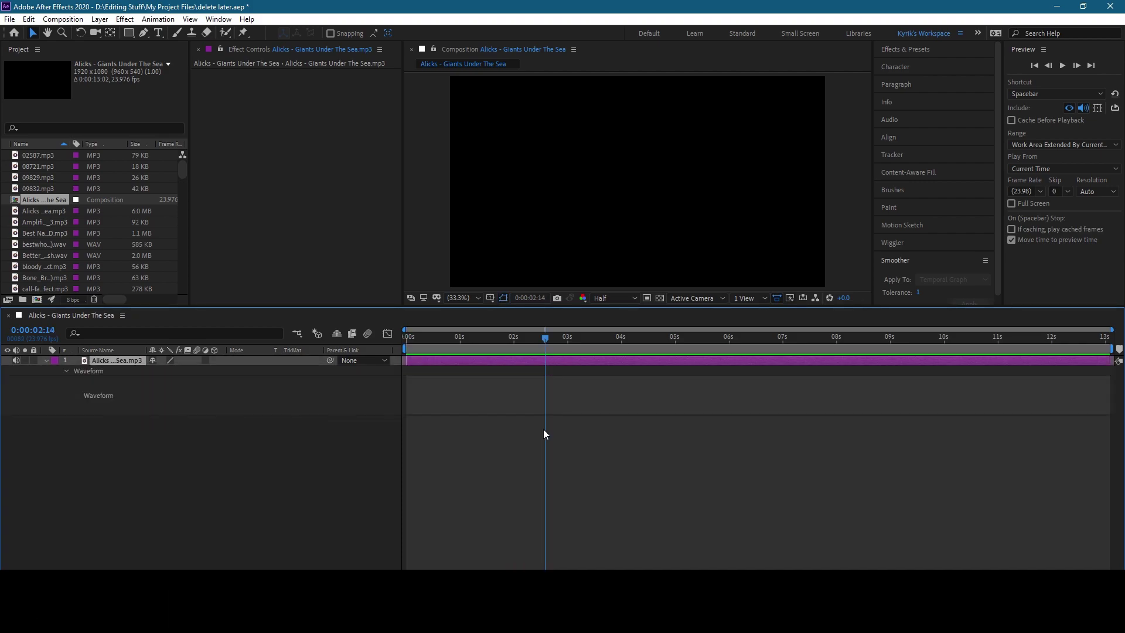
{"action": "left_click", "coordinate": [487, 346]}
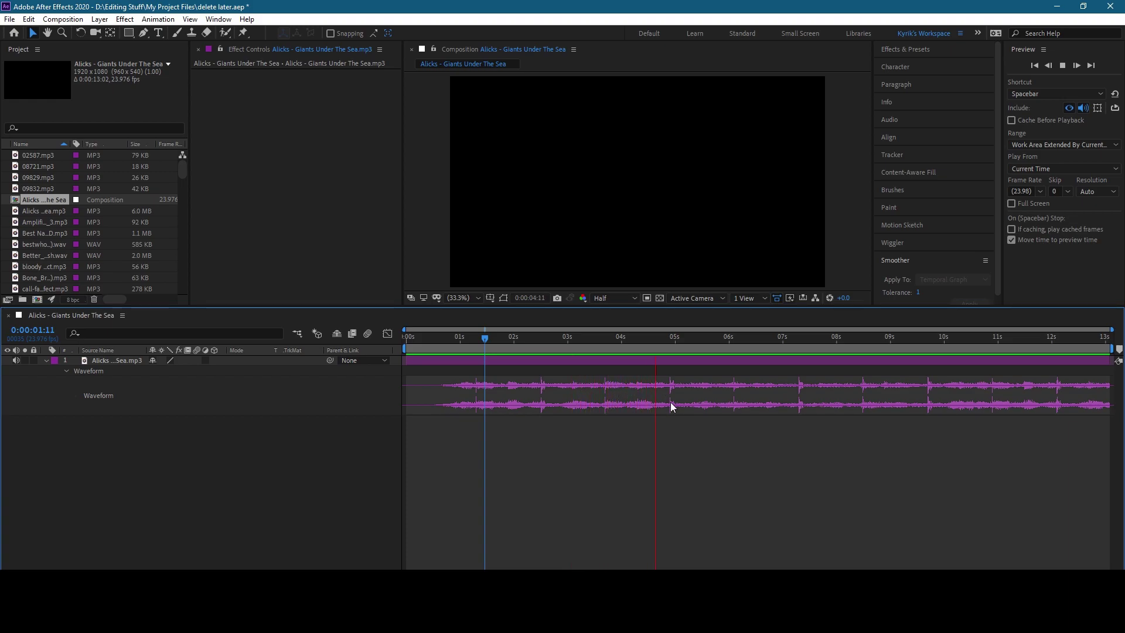
{"action": "left_click", "coordinate": [665, 341]}
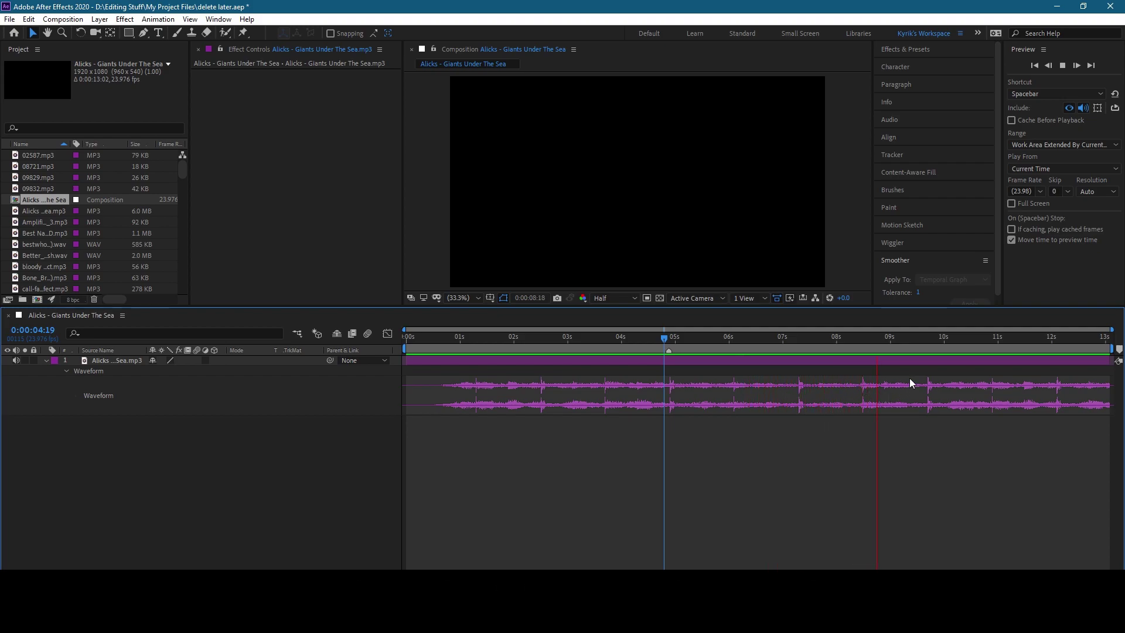
{"action": "left_click", "coordinate": [927, 350]}
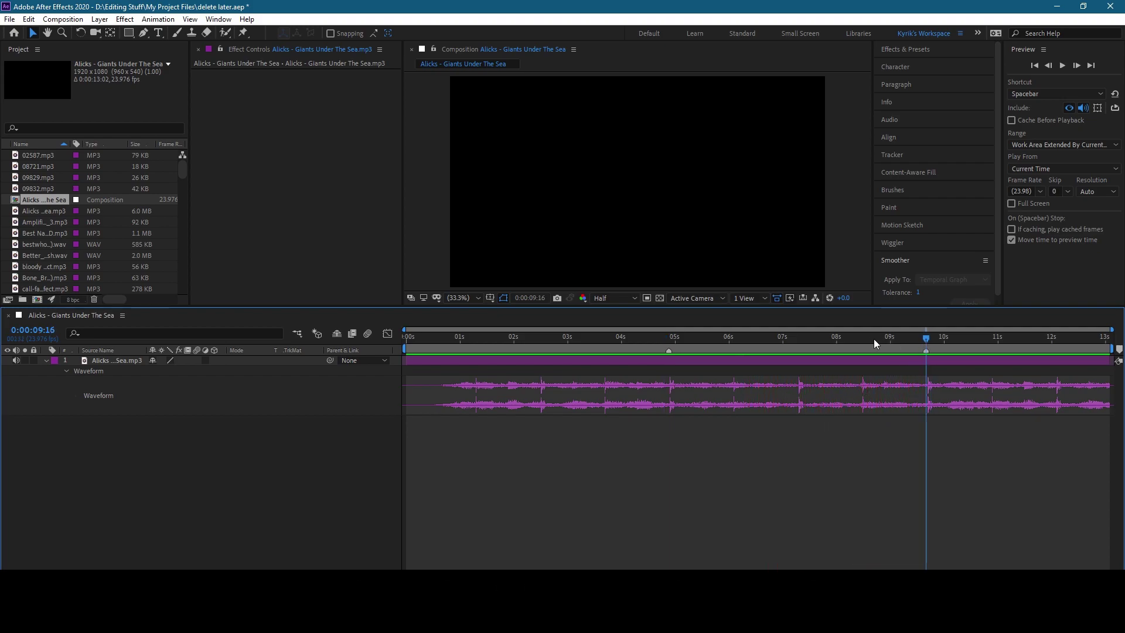
{"action": "left_click", "coordinate": [641, 338]}
{"action": "left_click", "coordinate": [46, 360]}
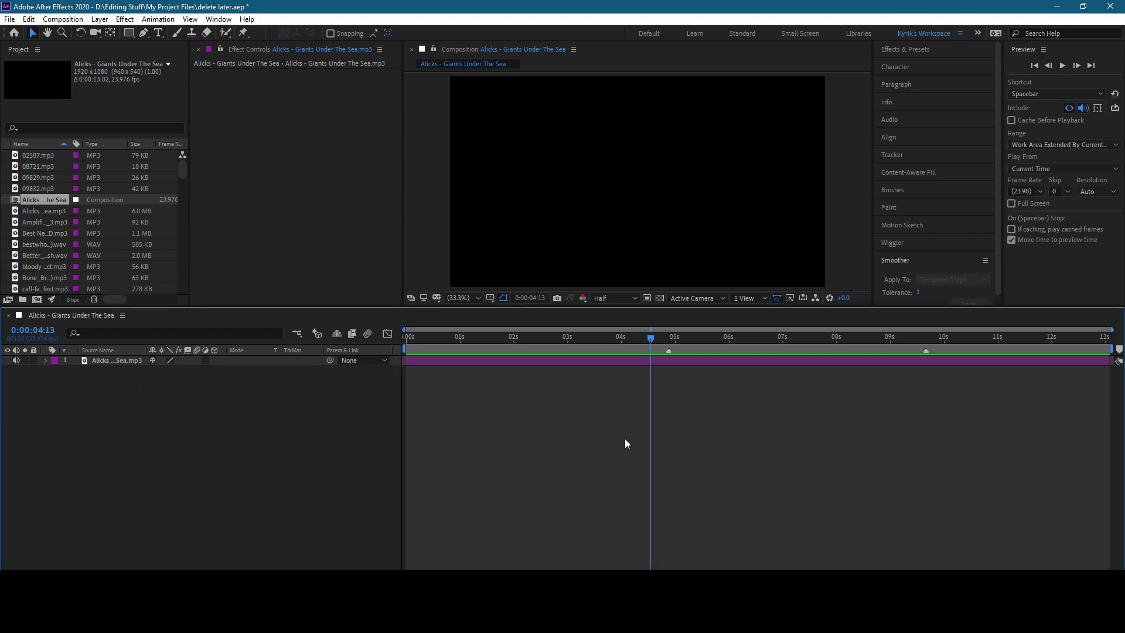
- Split the song layer at about 5 and 9.7 seconds and select the middle piece
{"action": "left_click", "coordinate": [673, 360]}
{"action": "key", "text": "space"}
{"action": "key", "text": "space"}
{"action": "key", "text": "ctrl+shift+d"}
{"action": "left_click", "coordinate": [931, 342]}
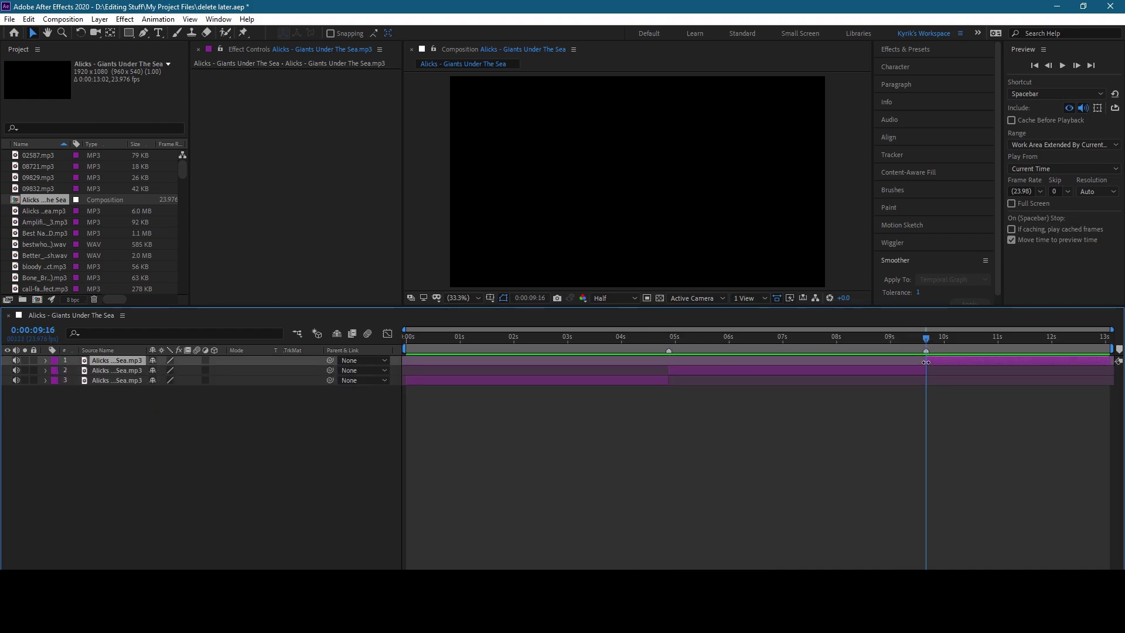
{"action": "key", "text": "ctrl+shift+d"}
{"action": "left_click", "coordinate": [829, 337]}
{"action": "left_click", "coordinate": [812, 371]}
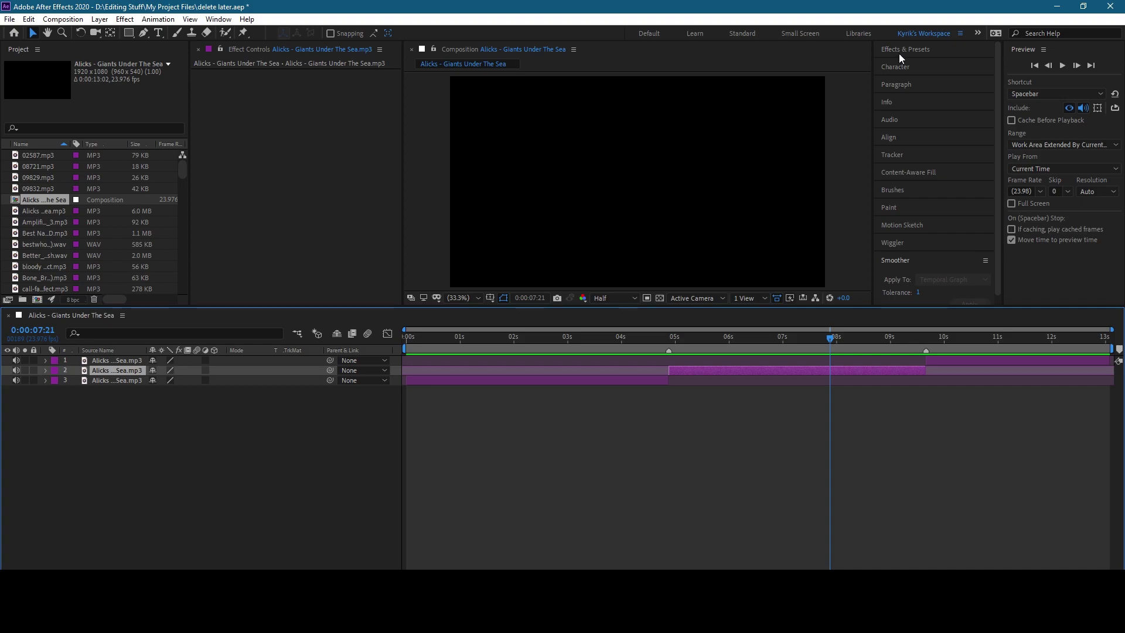
- Apply Bass & Treble to the middle piece with Treble at -100 and preview the muffled section
{"action": "left_click", "coordinate": [735, 344]}
{"action": "key", "text": "ctrl+space"}
{"action": "type", "text": "bass"}
{"action": "key", "text": "Return"}
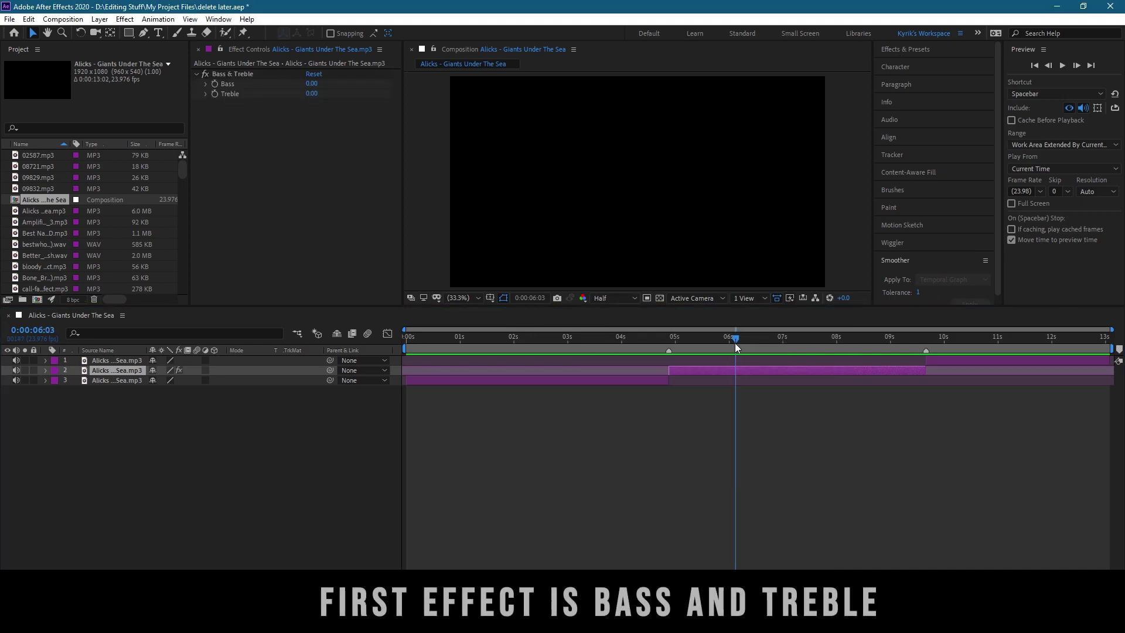
{"action": "left_click_drag", "start_coordinate": [312, 93], "coordinate": [248, 59]}
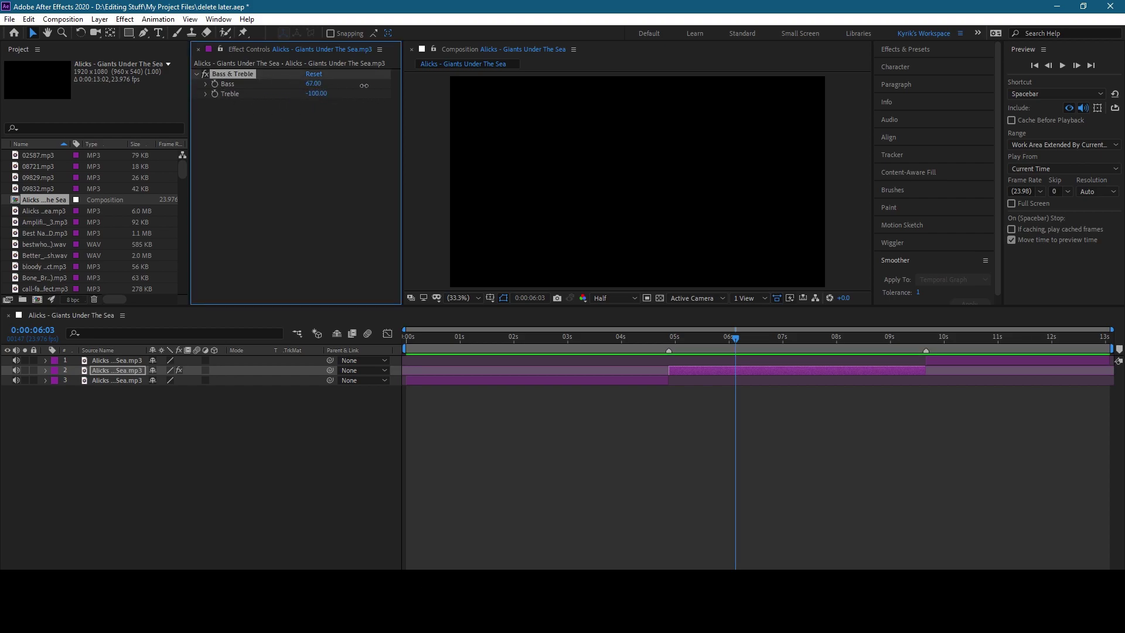
{"action": "left_click", "coordinate": [708, 387]}
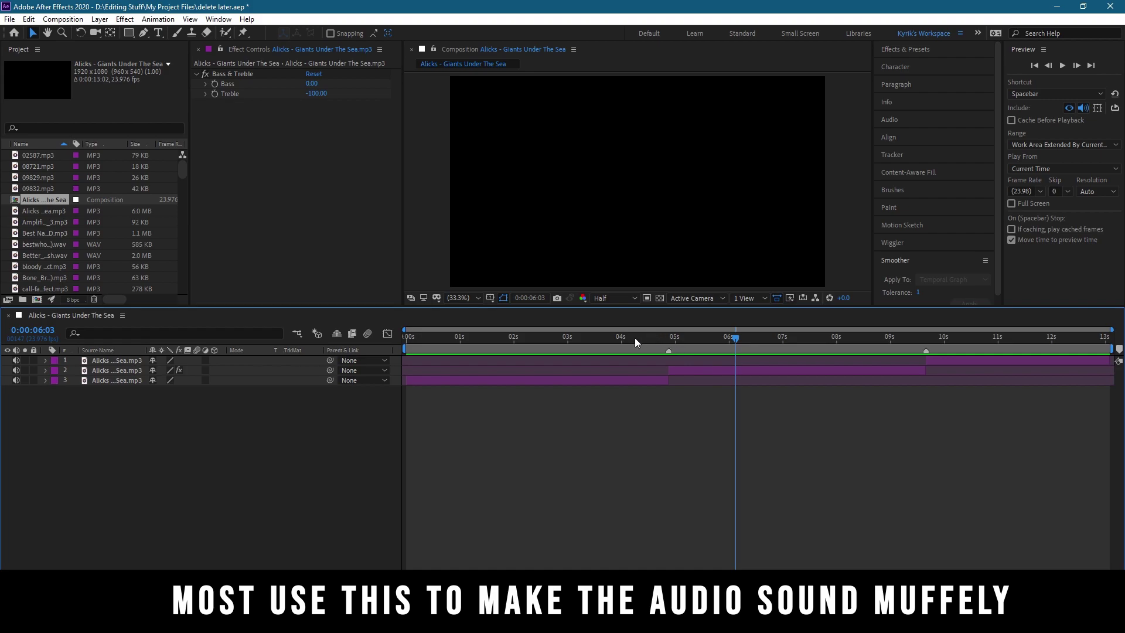
{"action": "left_click", "coordinate": [537, 336]}
{"action": "key", "text": "space"}
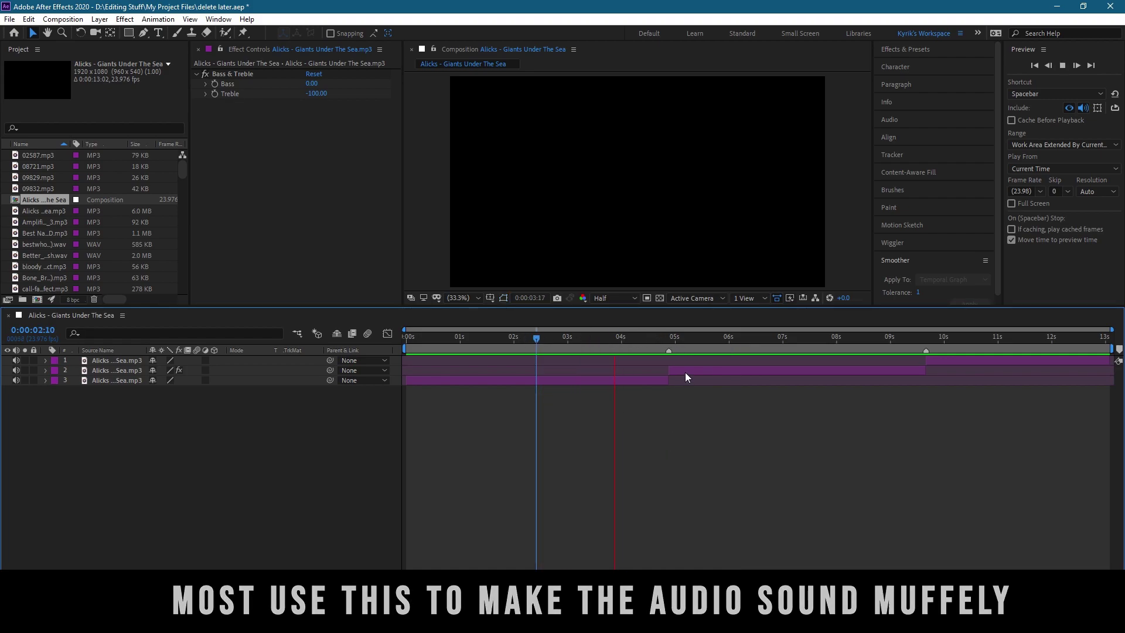
{"action": "left_click", "coordinate": [683, 370]}
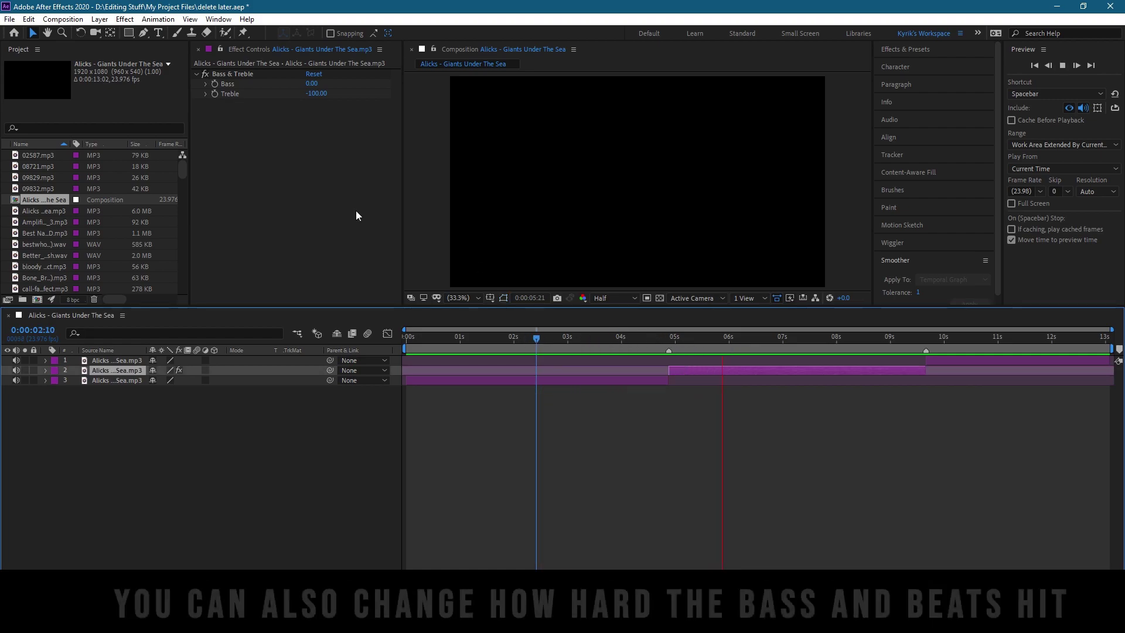
- Compare the middle section with Bass & Treble turned off and back on
{"action": "left_click", "coordinate": [205, 74]}
{"action": "left_click", "coordinate": [656, 337]}
{"action": "key", "text": "space"}
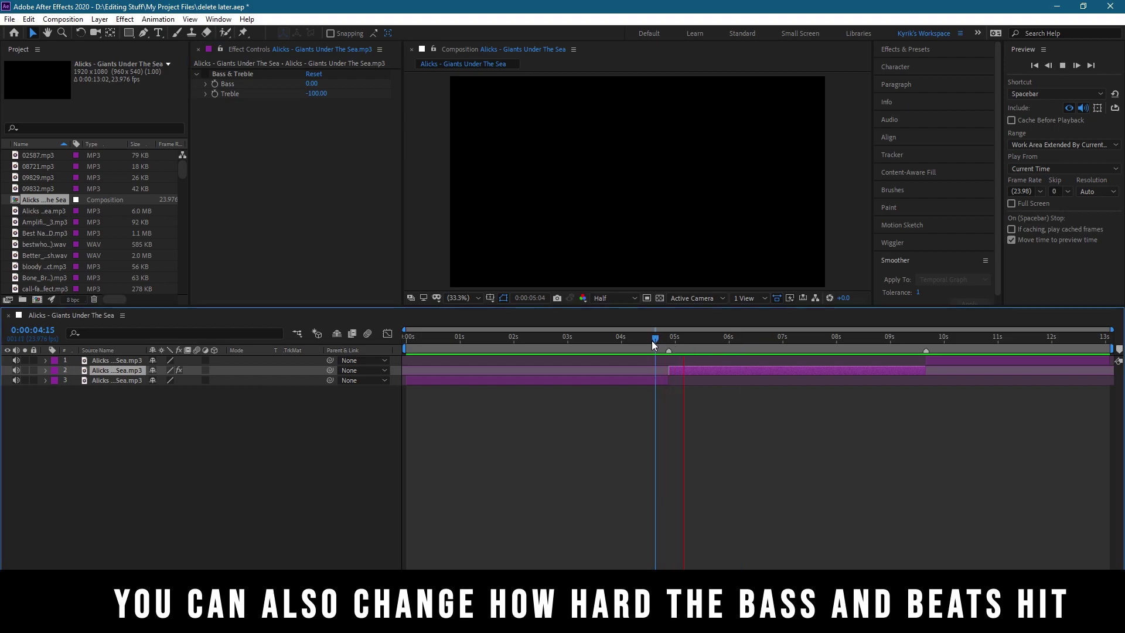
{"action": "left_click", "coordinate": [205, 74]}
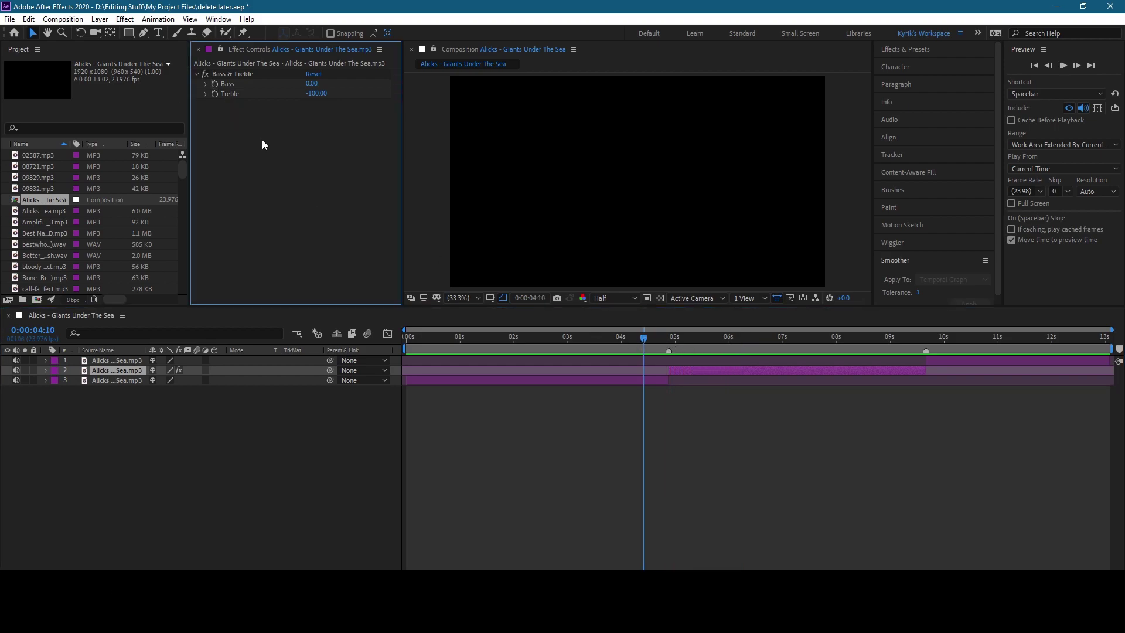
{"action": "left_click", "coordinate": [597, 406]}
{"action": "left_click", "coordinate": [873, 371]}
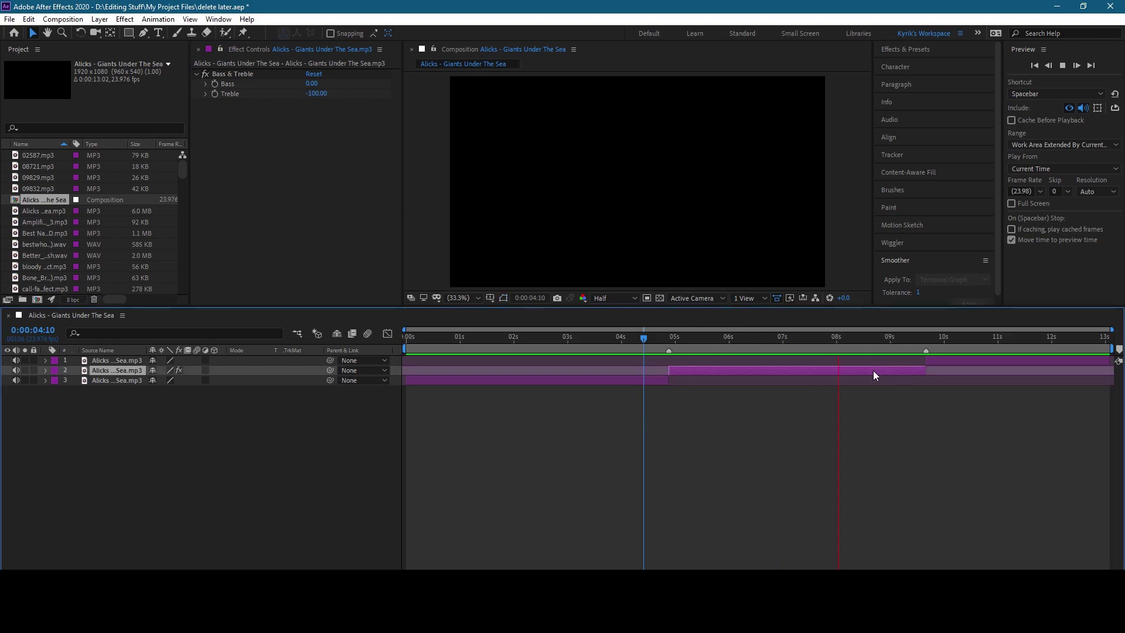
- Try Bass at 100 and then -100, then delete the Bass & Treble effect
{"action": "left_click_drag", "start_coordinate": [312, 84], "coordinate": [419, 122]}
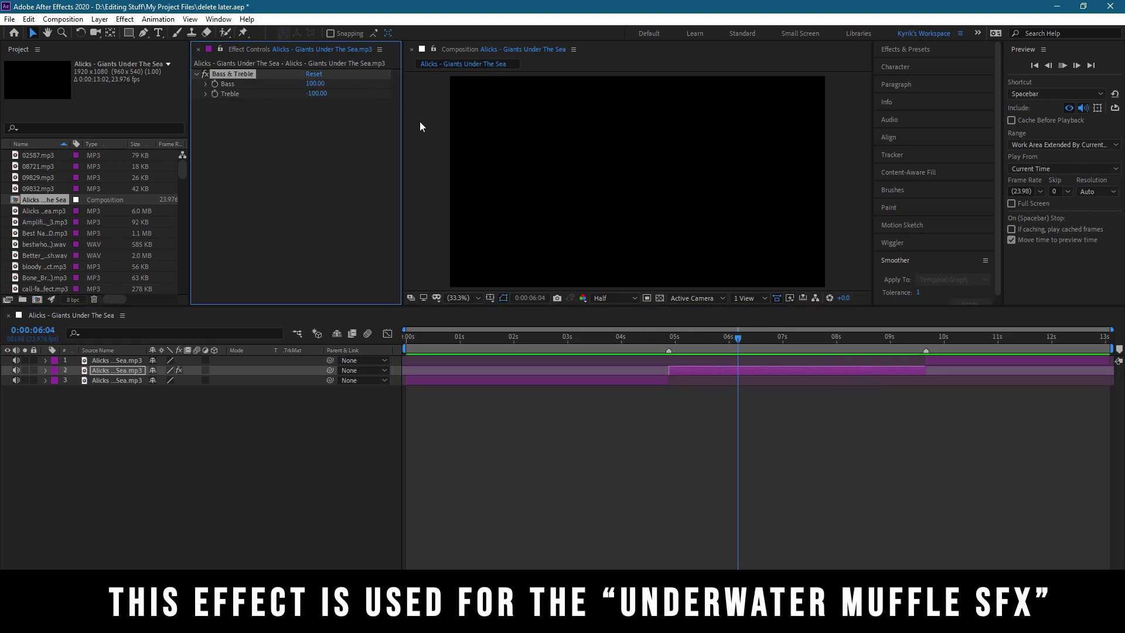
{"action": "key", "text": "space"}
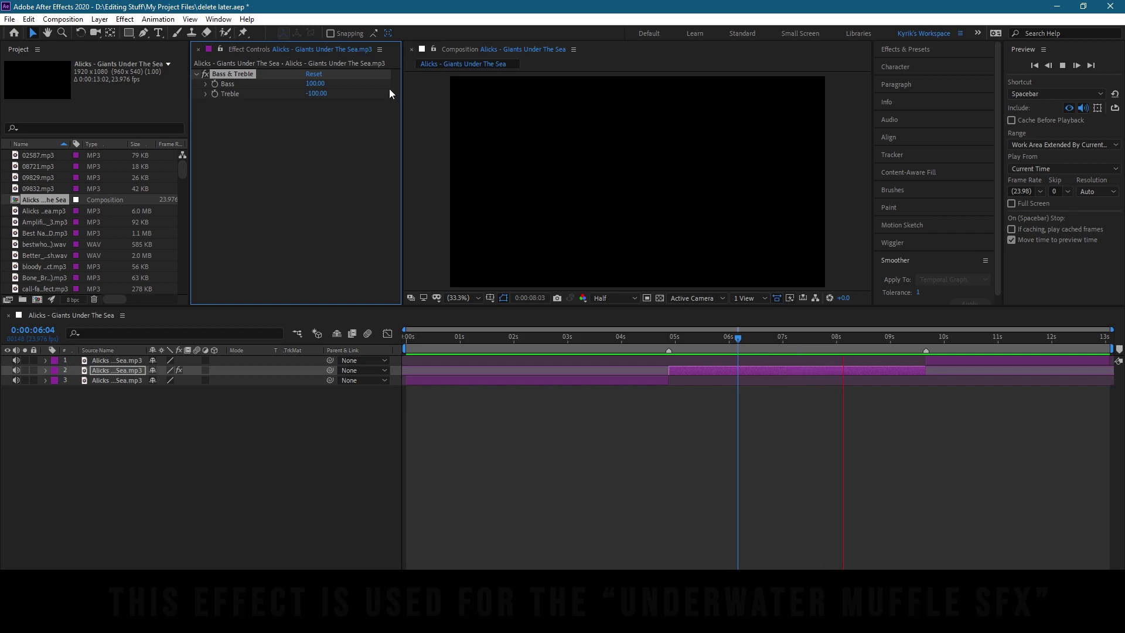
{"action": "left_click", "coordinate": [653, 337]}
{"action": "left_click_drag", "start_coordinate": [316, 83], "coordinate": [232, 105]}
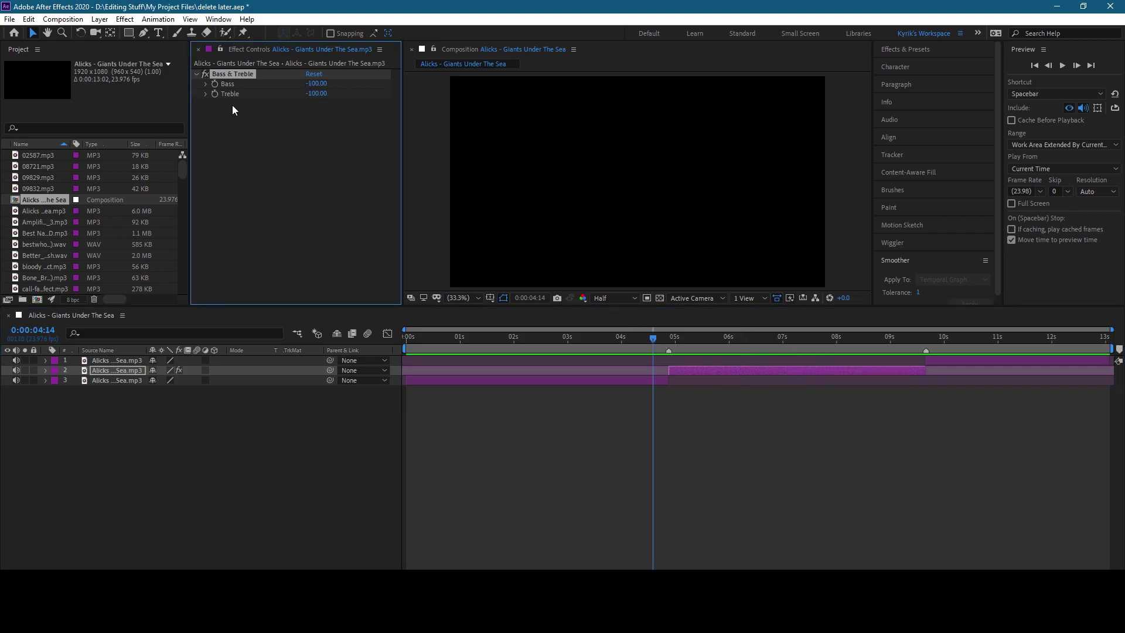
{"action": "key", "text": "space"}
{"action": "key", "text": "Delete"}
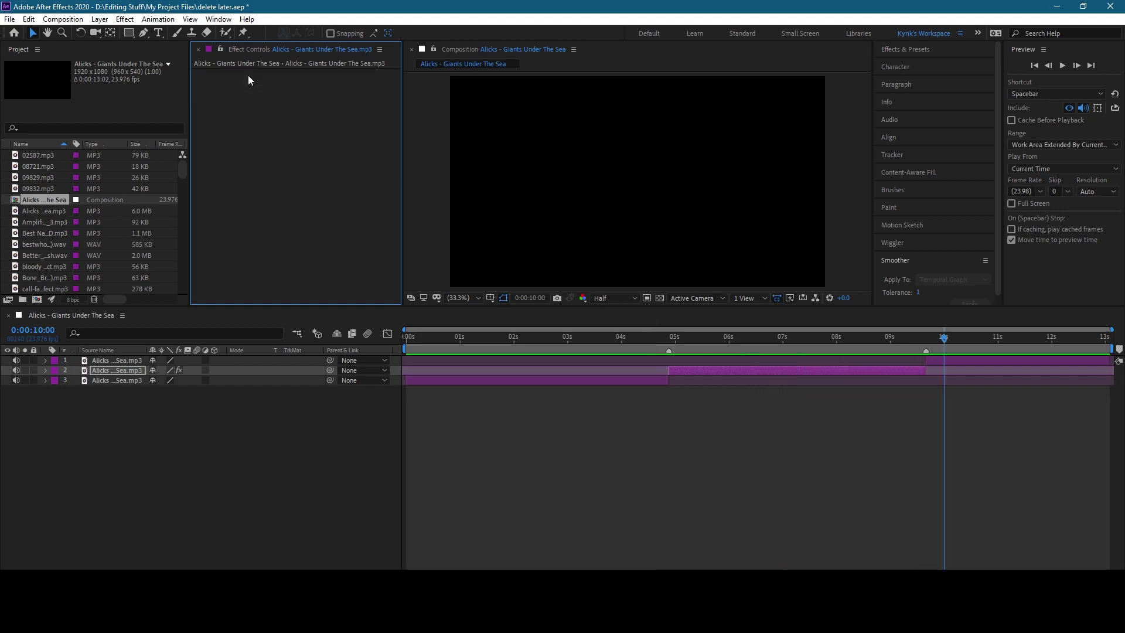
{"action": "left_click", "coordinate": [660, 338]}
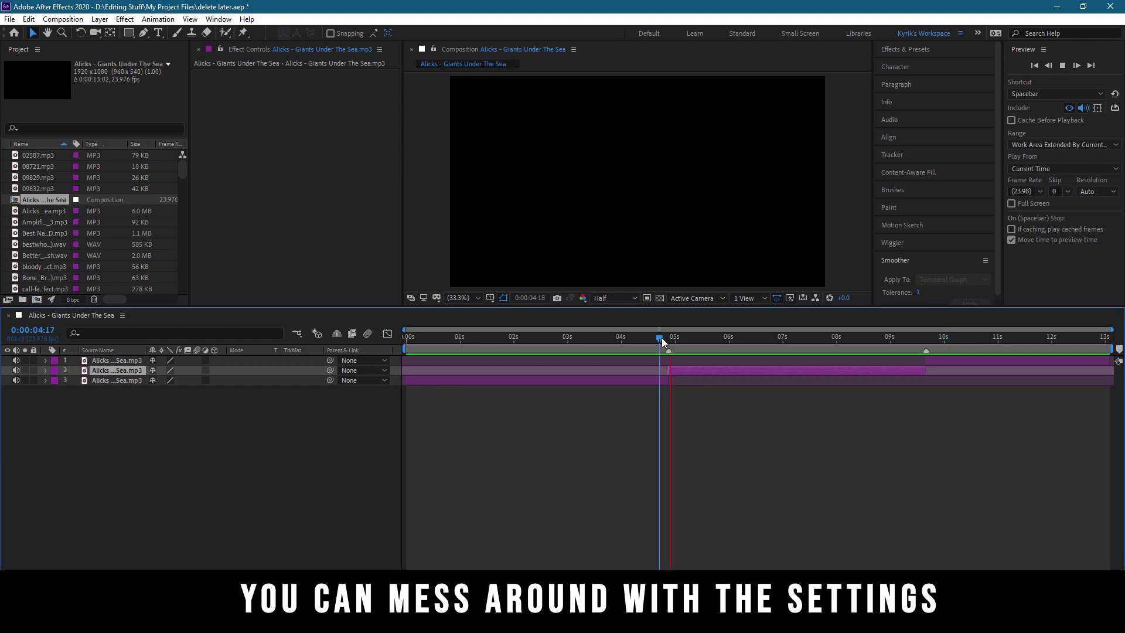
{"action": "key", "text": "ctrl+space"}
- Apply Reverb to the middle piece: 70 ms, 25% Decay, 150% Dry Out, 20% Wet Out
{"action": "type", "text": "erver"}
{"action": "key", "text": "BackSpace"}
{"action": "key", "text": "BackSpace"}
{"action": "key", "text": "BackSpace"}
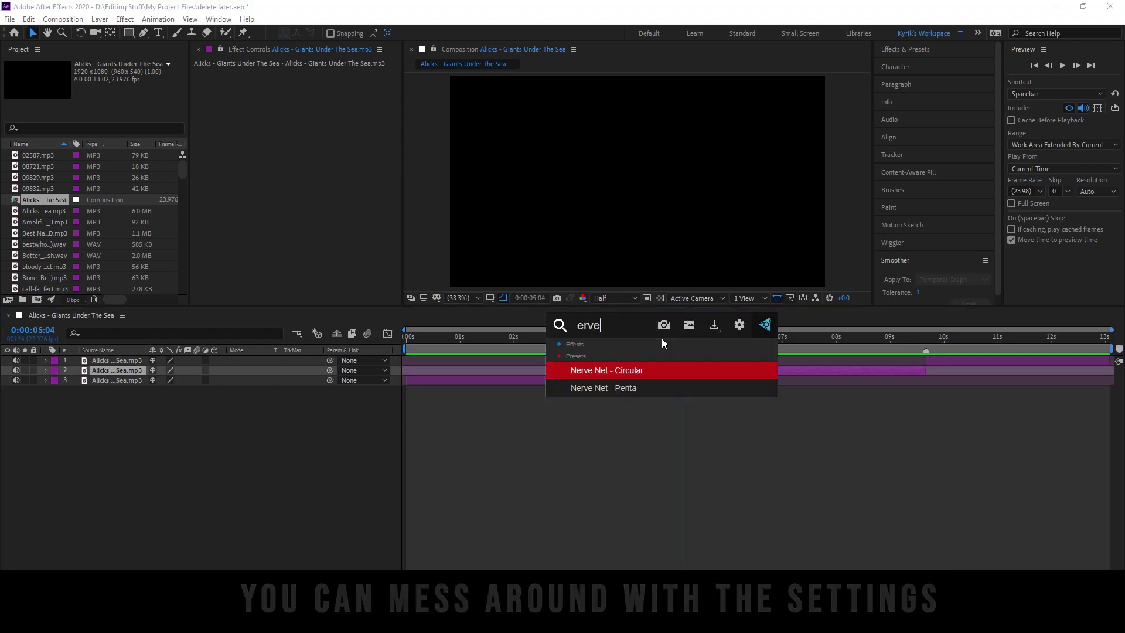
{"action": "type", "text": "reverb"}
{"action": "key", "text": "Down"}
{"action": "key", "text": "Return"}
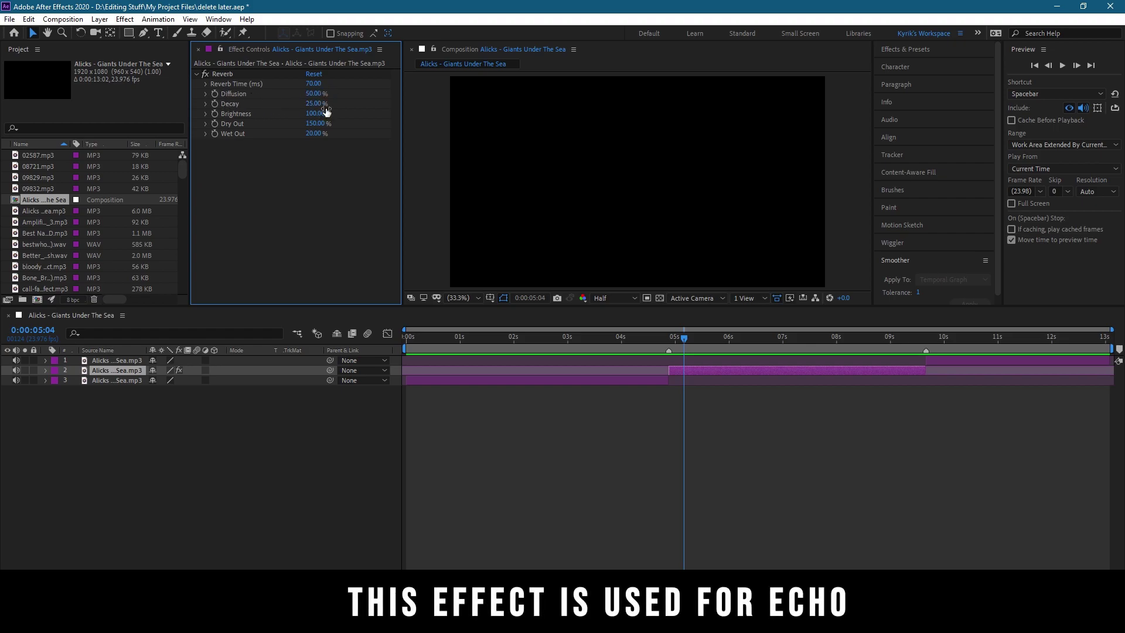
{"action": "left_click", "coordinate": [319, 103]}
{"action": "key", "text": "Return"}
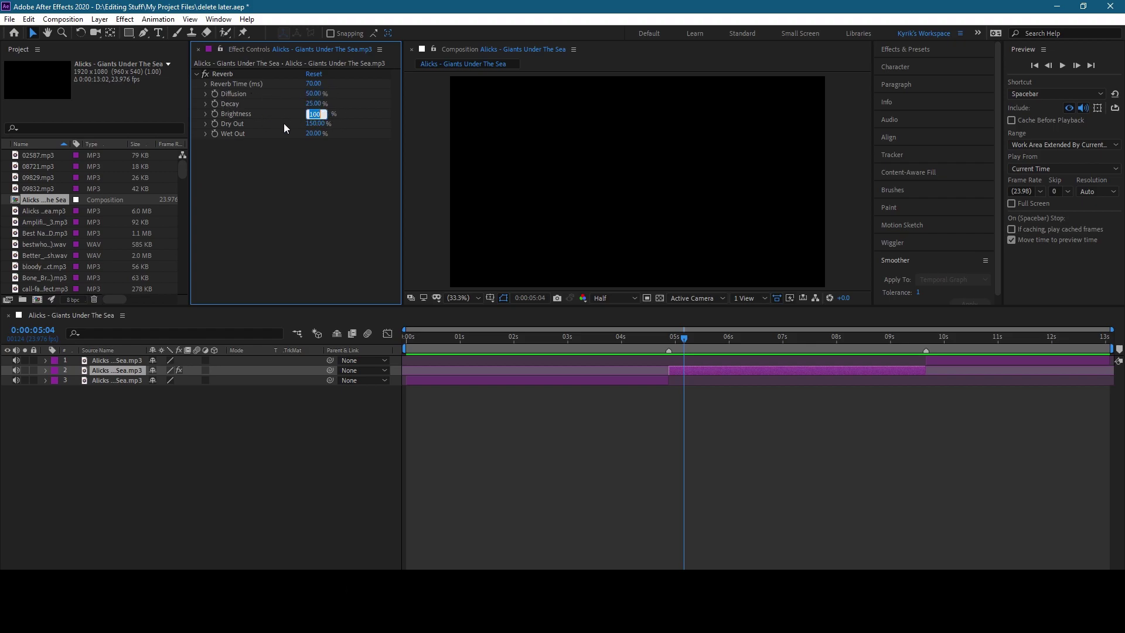
{"action": "left_click", "coordinate": [633, 339]}
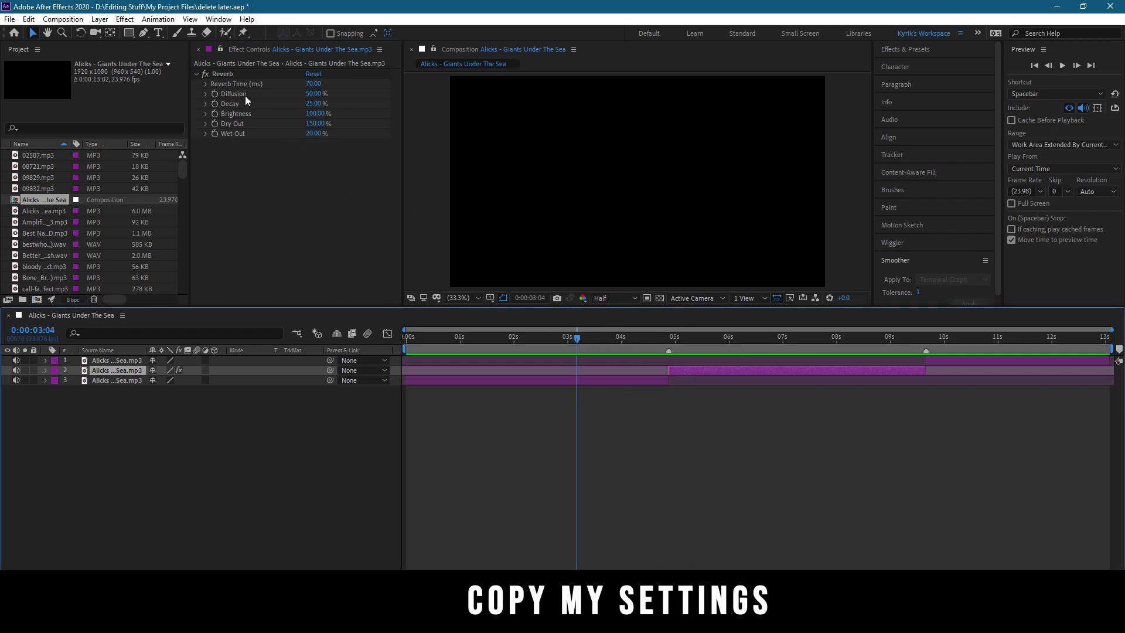
- Cut the Reverb and pre-compose the middle song layer with 'Move all attributes'
{"action": "left_click", "coordinate": [227, 76]}
{"action": "key", "text": "Delete"}
{"action": "left_click", "coordinate": [706, 338]}
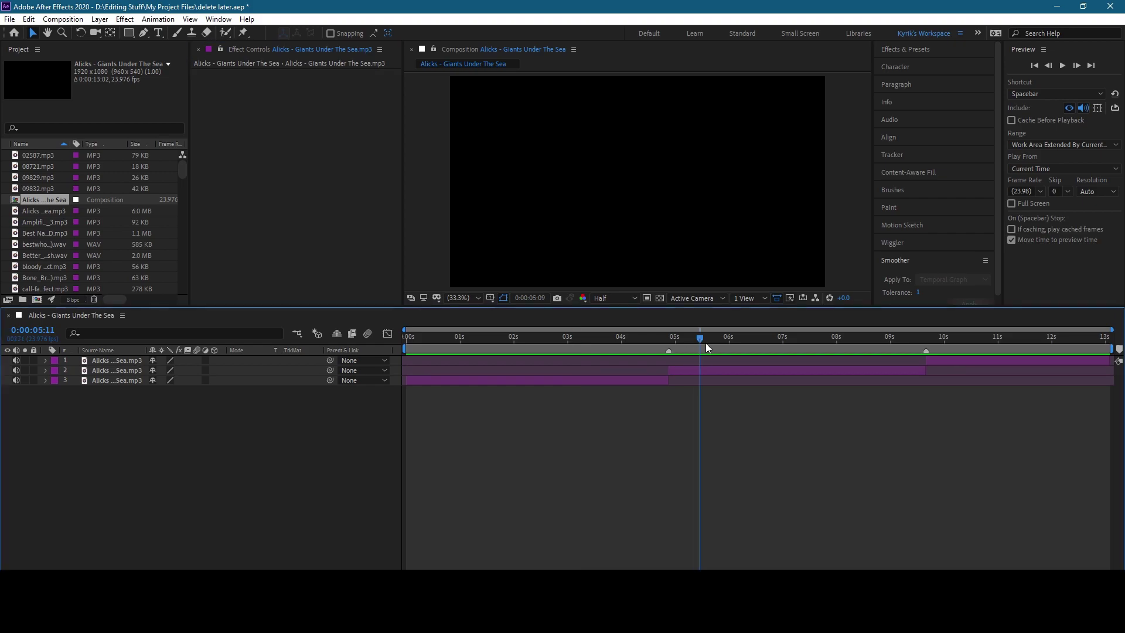
{"action": "key", "text": "ctrl+shift+c"}
{"action": "left_click", "coordinate": [463, 317]}
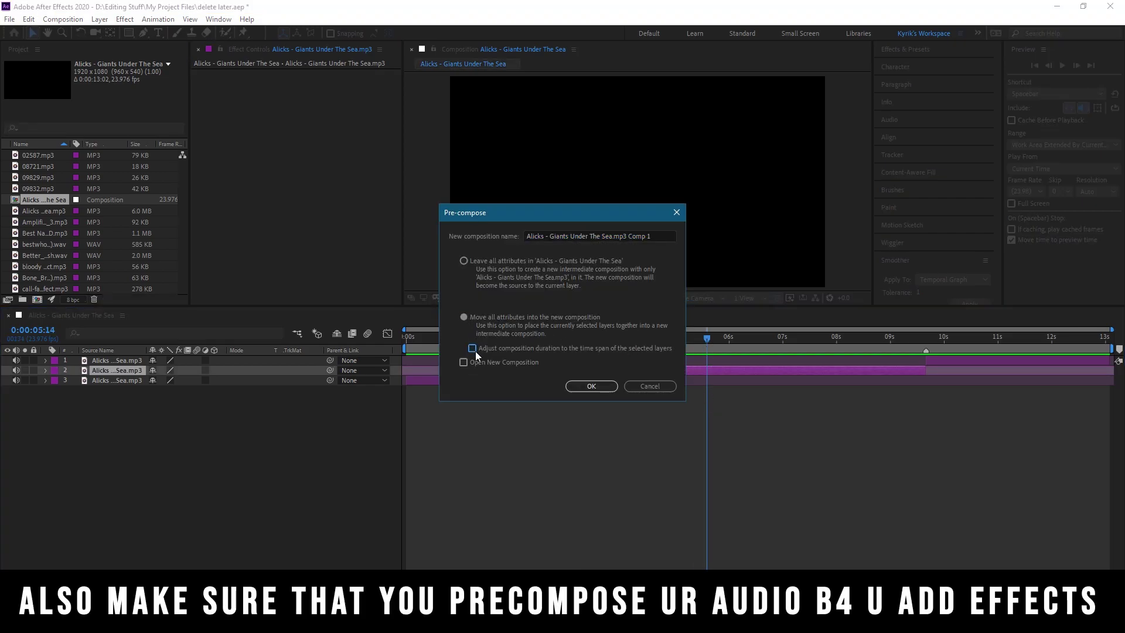
{"action": "left_click", "coordinate": [591, 386]}
- Paste the Reverb onto 'Alicks - Giants Under The Sea.mp3 Comp 1' and play it back
{"action": "key", "text": "ctrl+alt+shift+e"}
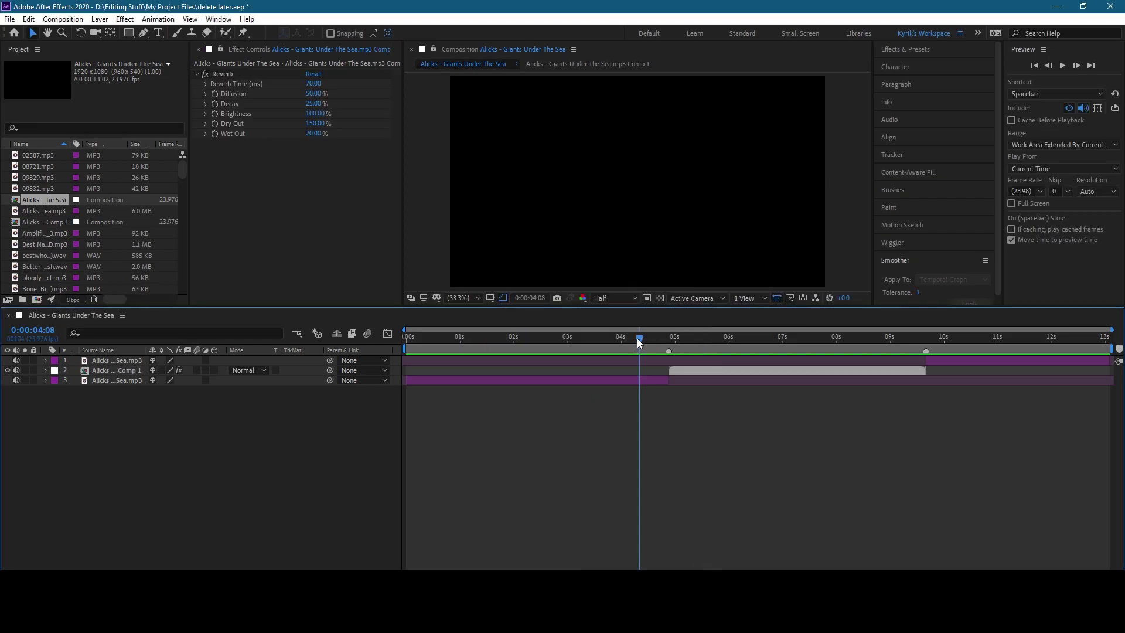
{"action": "left_click_drag", "start_coordinate": [637, 339], "coordinate": [586, 340]}
{"action": "key", "text": "space"}
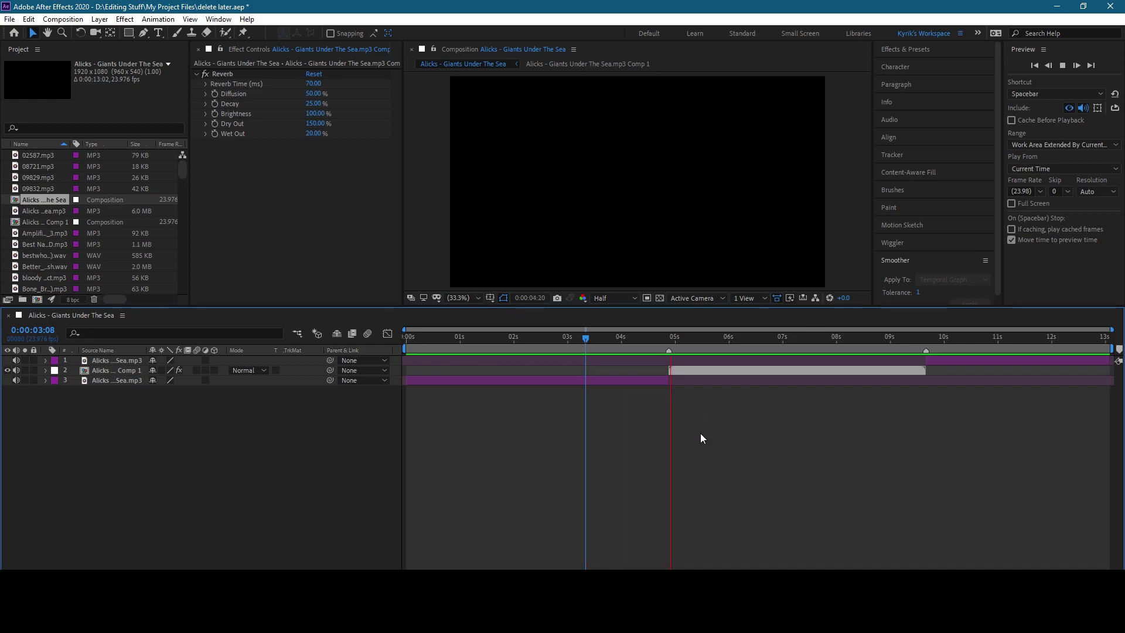
{"action": "left_click", "coordinate": [706, 370]}
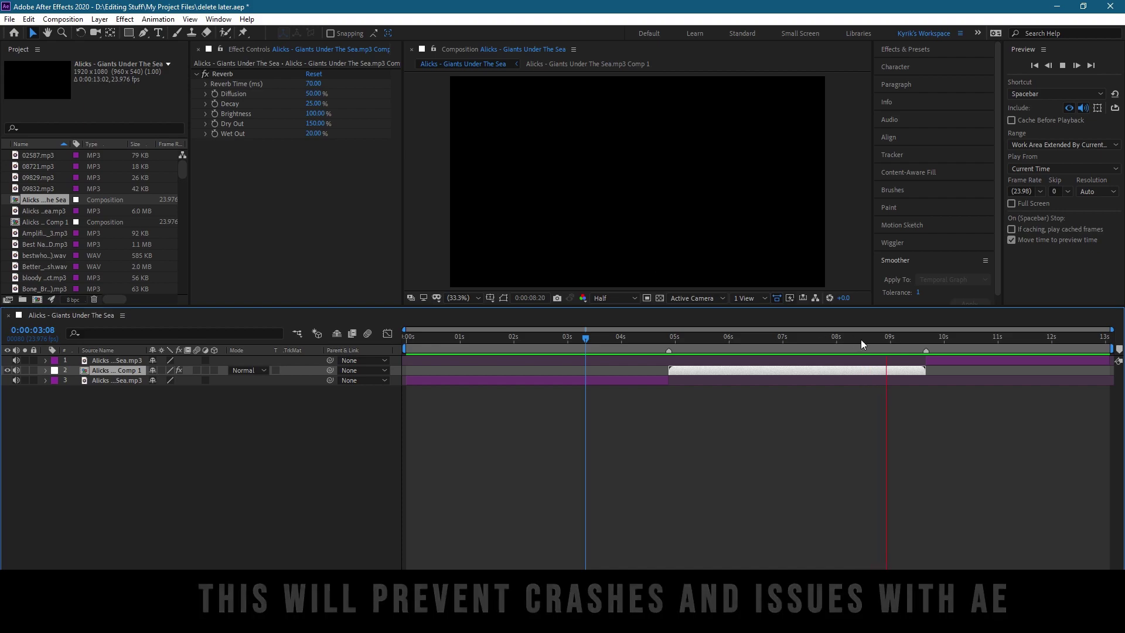
- Apply Bass & Treble to the precomp with Treble at -100 and play it back
{"action": "left_click", "coordinate": [744, 339]}
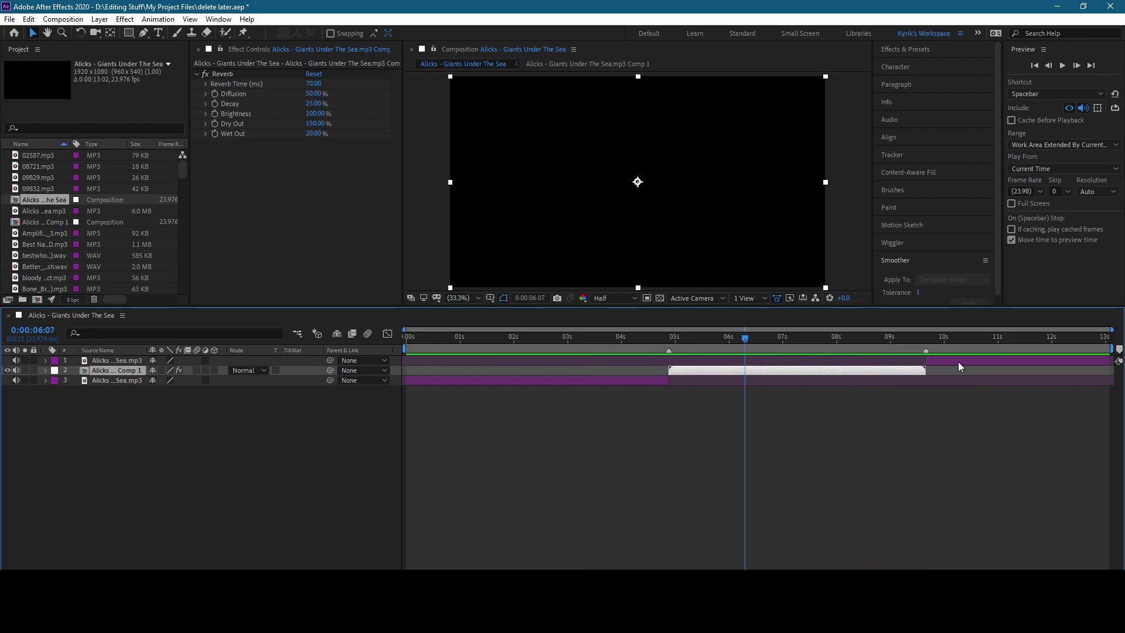
{"action": "left_click", "coordinate": [683, 340]}
{"action": "key", "text": "ctrl+space"}
{"action": "type", "text": "b"}
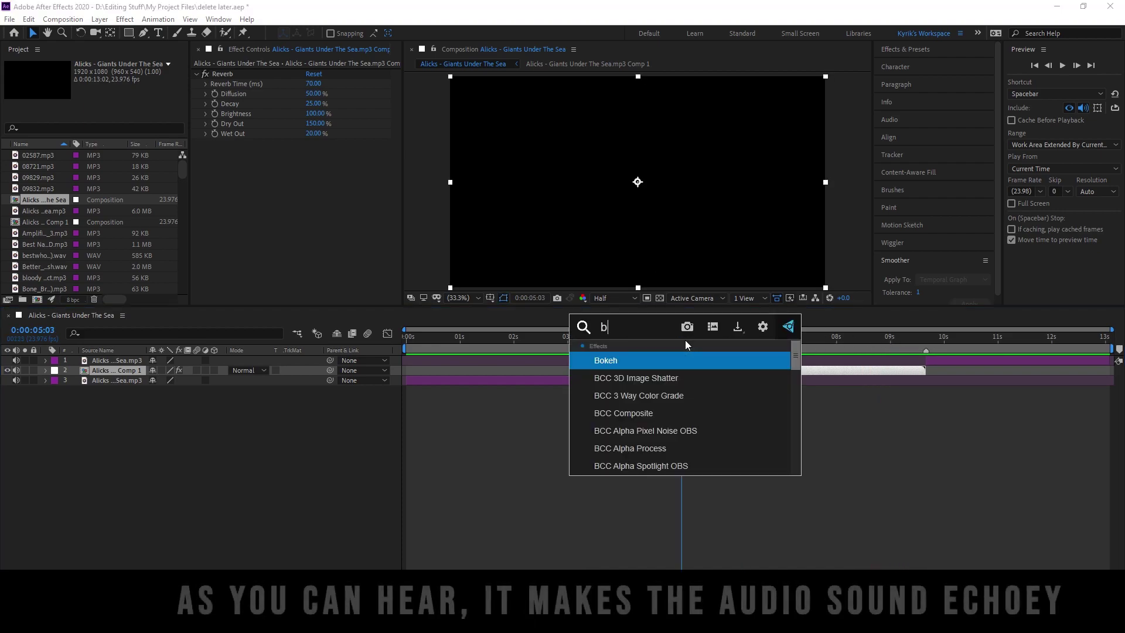
{"action": "type", "text": "ass"}
{"action": "key", "text": "Return"}
{"action": "left_click_drag", "start_coordinate": [314, 172], "coordinate": [255, 171]}
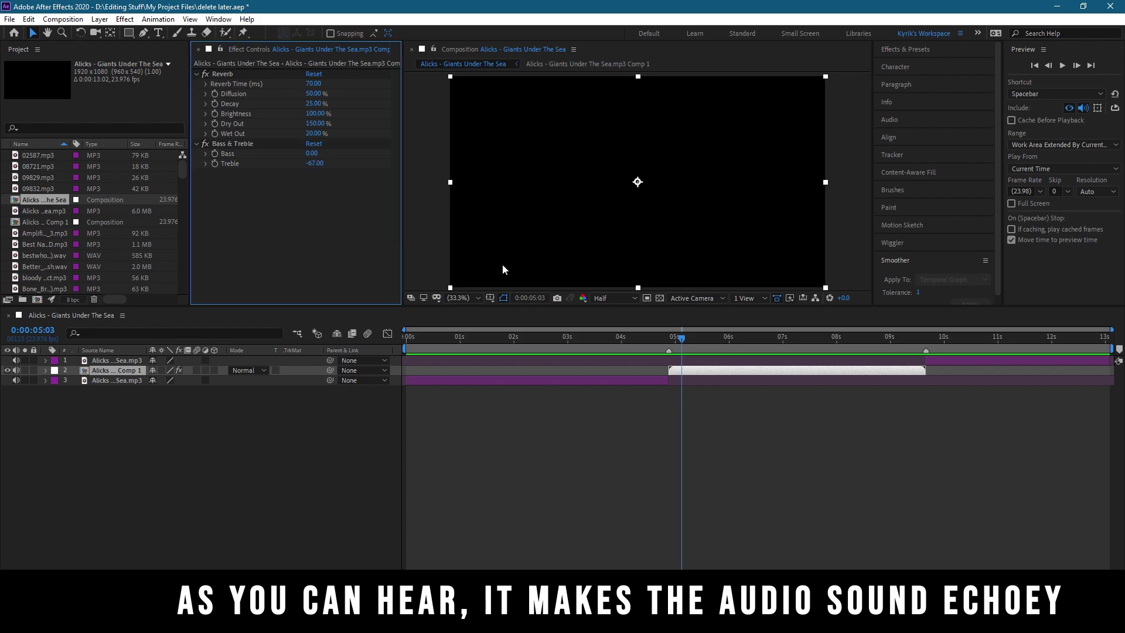
{"action": "left_click", "coordinate": [625, 337]}
{"action": "key", "text": "space"}
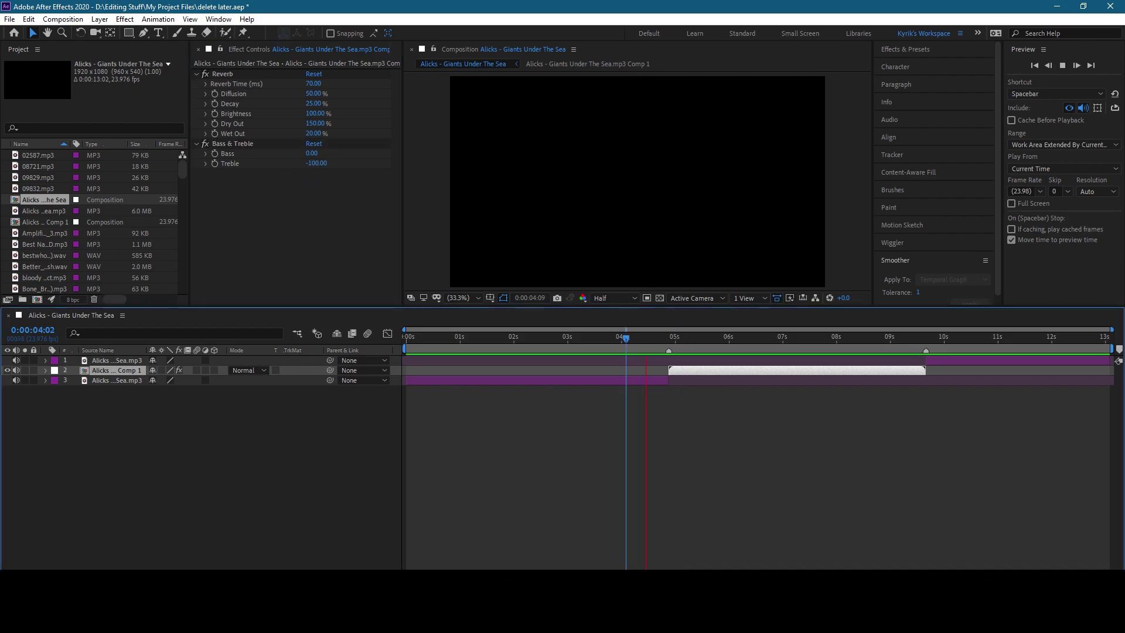
- Finish the precomp's Bass & Treble at Bass -100 and Treble 100, previewing the result
{"action": "left_click_drag", "start_coordinate": [310, 153], "coordinate": [251, 153]}
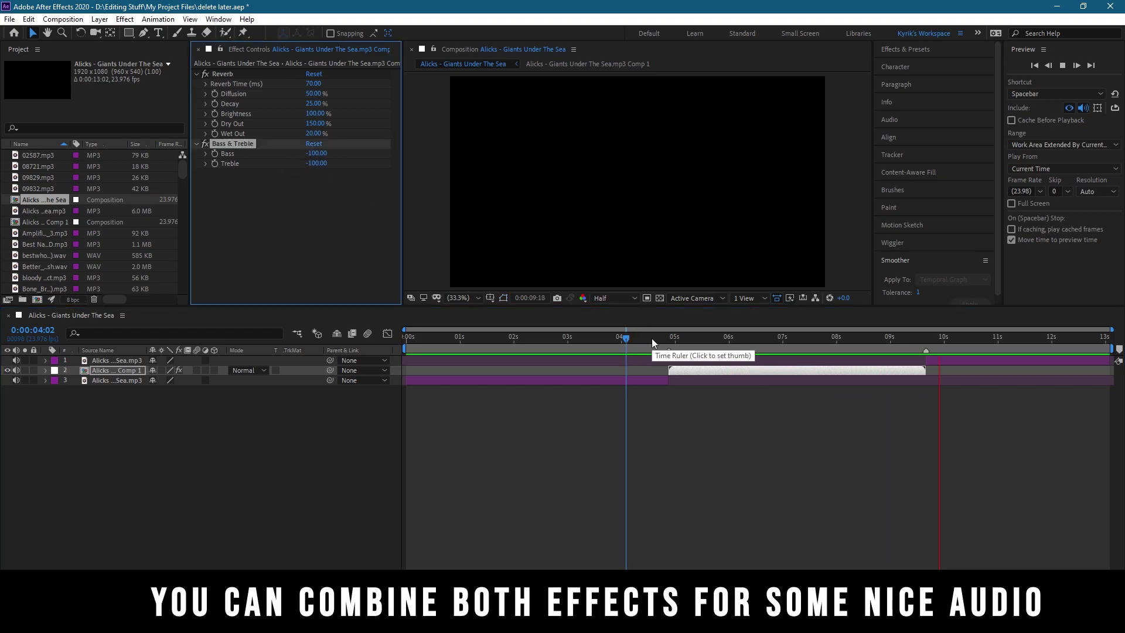
{"action": "left_click", "coordinate": [775, 444]}
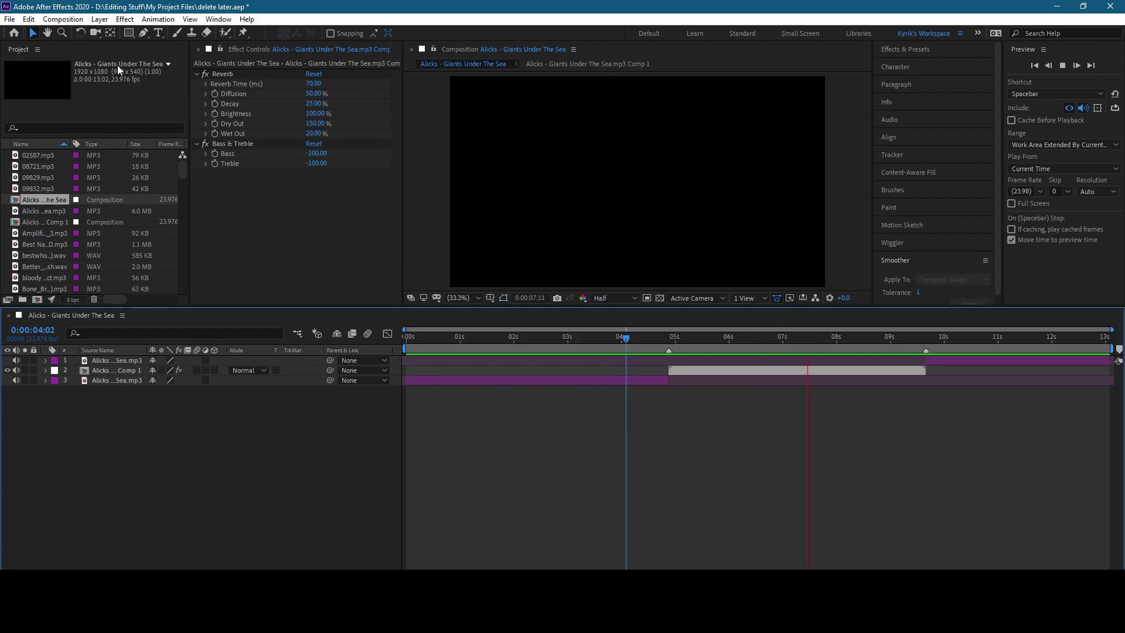
{"action": "left_click", "coordinate": [234, 145]}
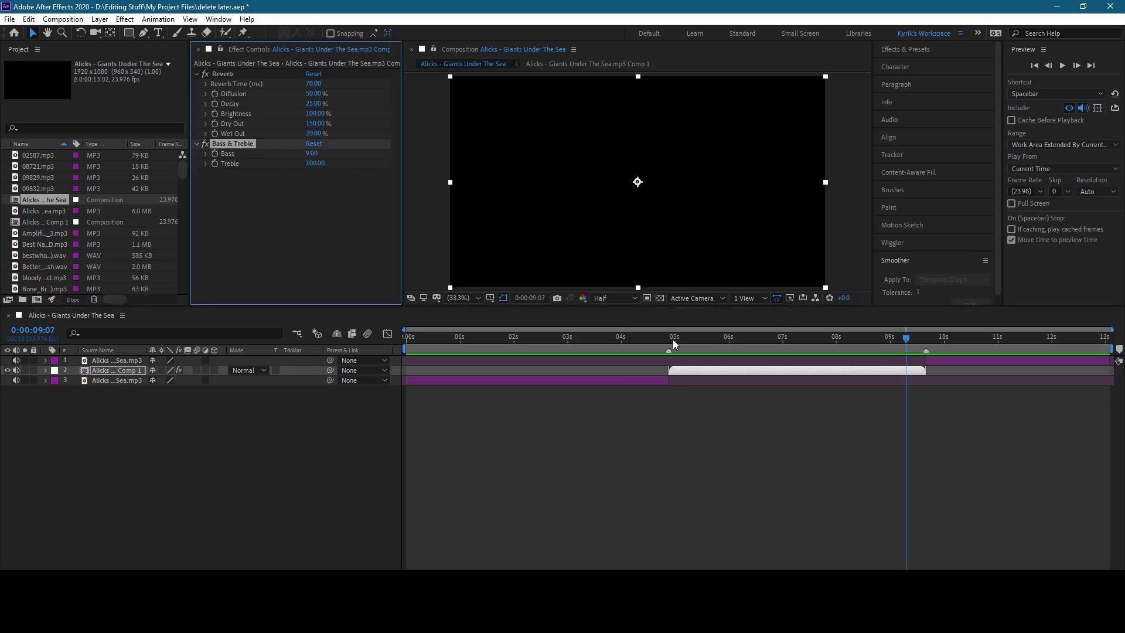
{"action": "left_click", "coordinate": [650, 339]}
{"action": "key", "text": "space"}
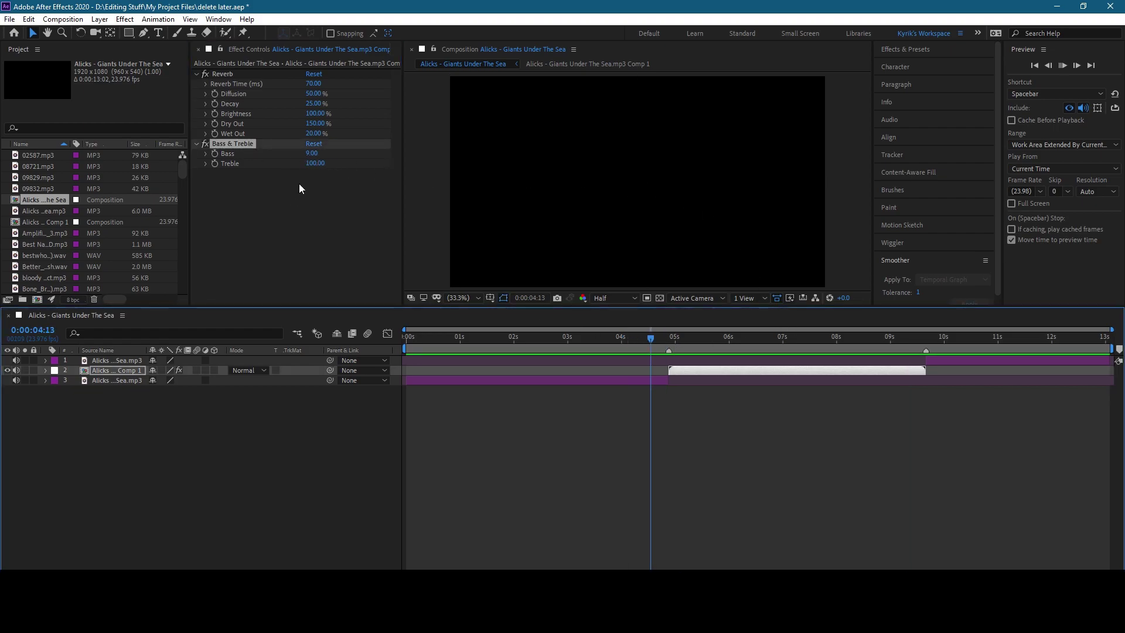
{"action": "left_click", "coordinate": [238, 143]}
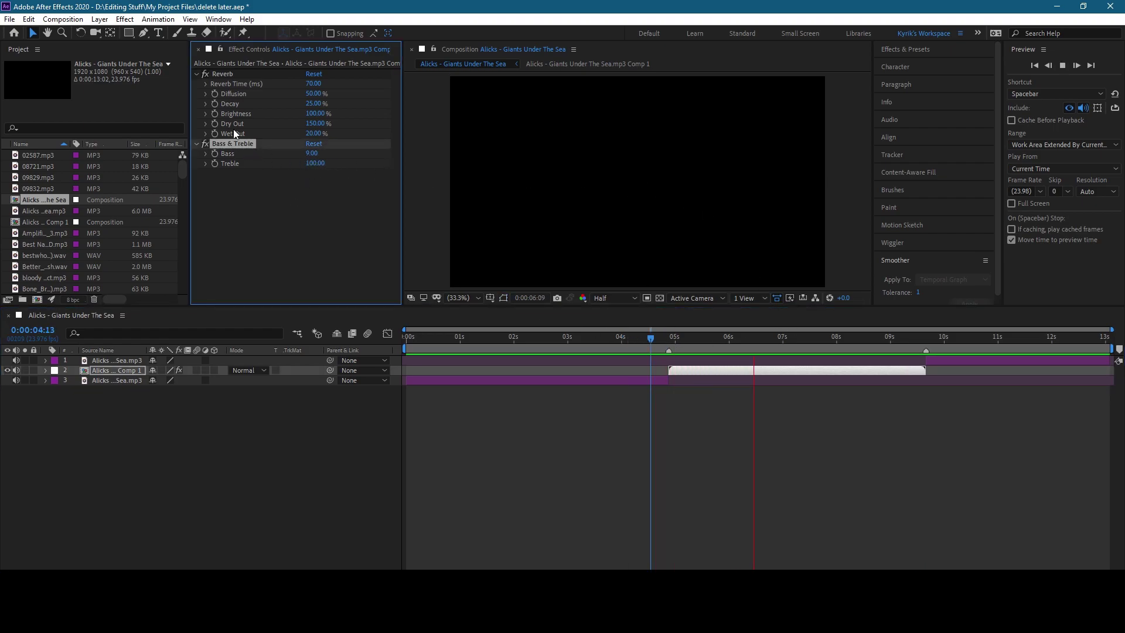
{"action": "left_click_drag", "start_coordinate": [313, 153], "coordinate": [232, 157]}
{"action": "left_click", "coordinate": [726, 337]}
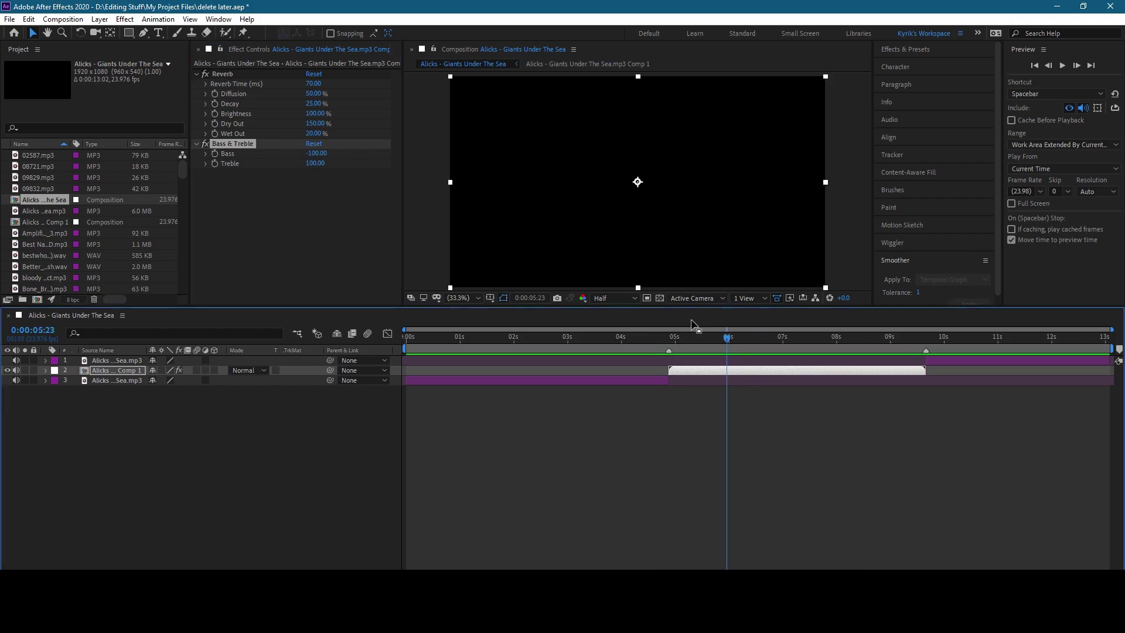
{"action": "left_click", "coordinate": [617, 403]}
- Apply Flange & Chorus to the precomposed song and play it back
{"action": "left_click_drag", "start_coordinate": [627, 337], "coordinate": [619, 337]}
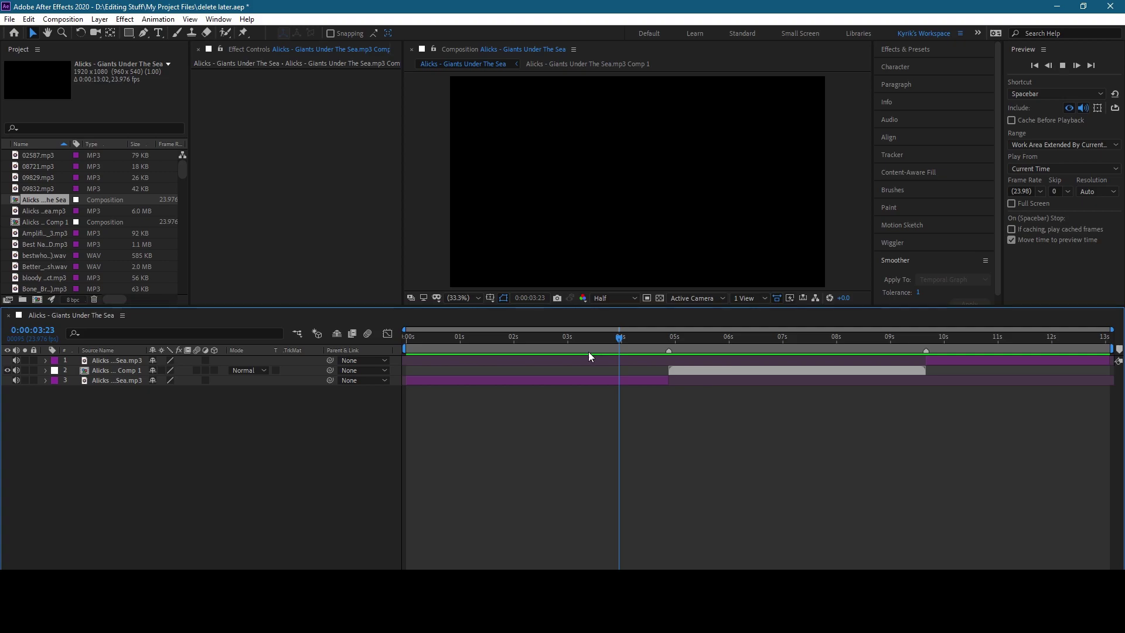
{"action": "key", "text": "space"}
{"action": "left_click", "coordinate": [716, 337]}
{"action": "left_click", "coordinate": [695, 370]}
{"action": "key", "text": "ctrl+space"}
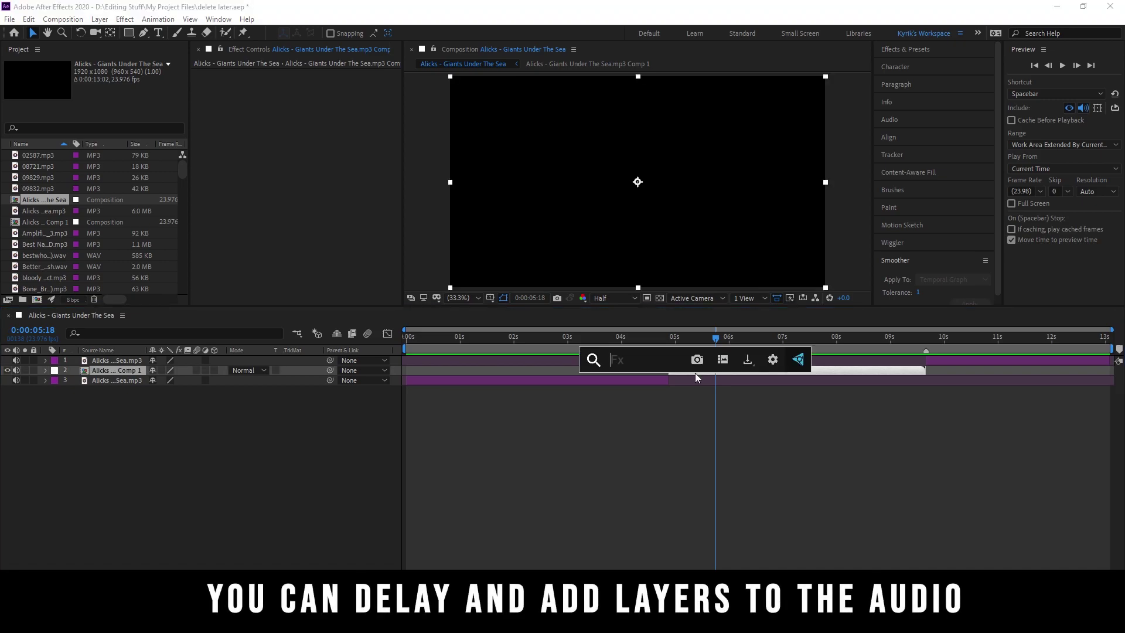
{"action": "type", "text": "flang"}
{"action": "key", "text": "Return"}
{"action": "key", "text": "space"}
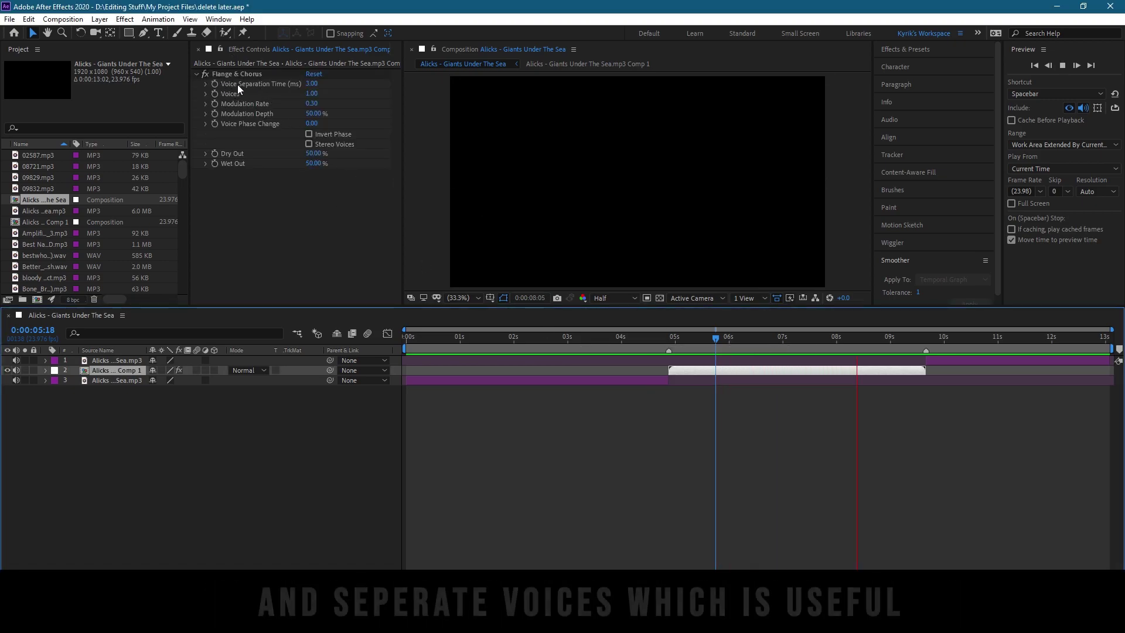
{"action": "key", "text": "space"}
- Keyframe Flange & Chorus Voice Separation Time and Voices, adding keyframes at 9:15
{"action": "left_click", "coordinate": [216, 92]}
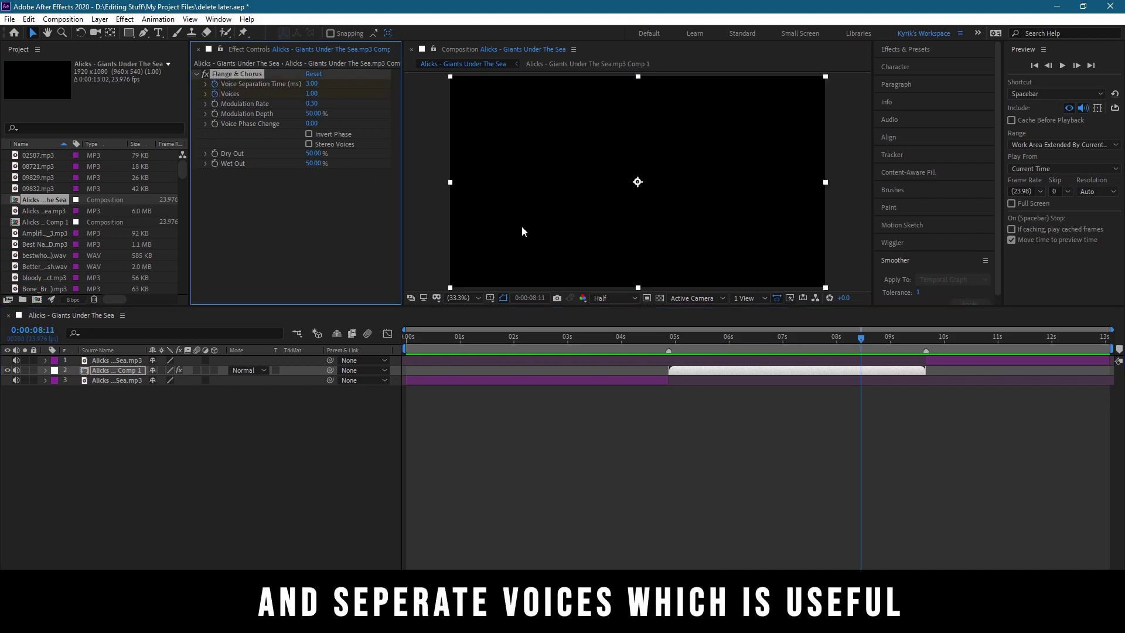
{"action": "key", "text": "u"}
{"action": "left_click", "coordinate": [923, 385]}
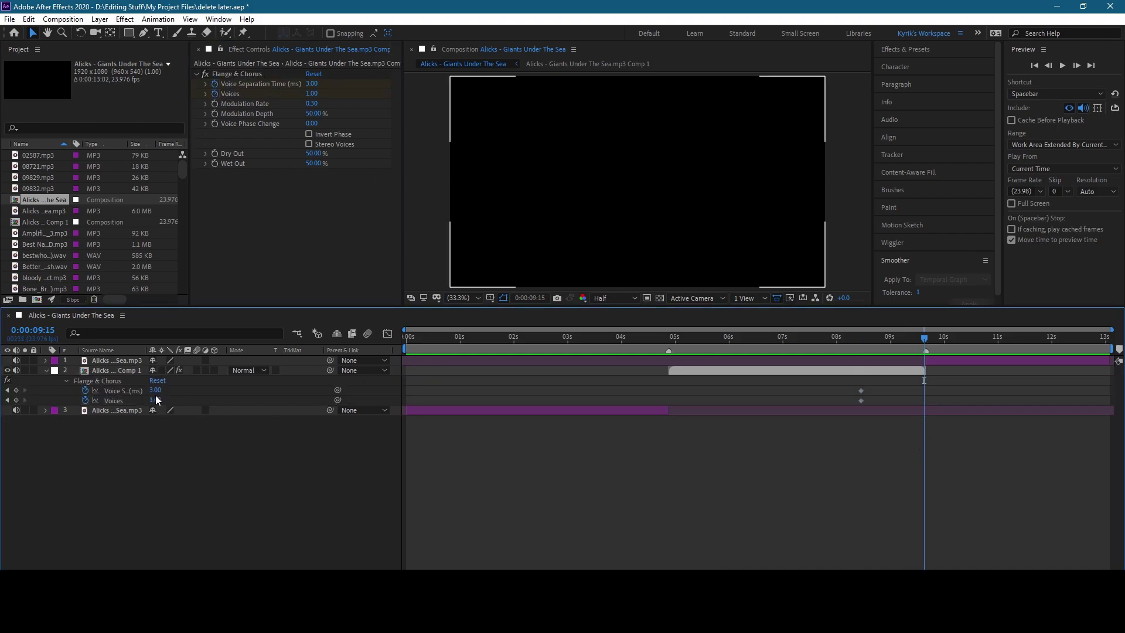
{"action": "key", "text": "ctrl+v"}
{"action": "left_click", "coordinate": [827, 339]}
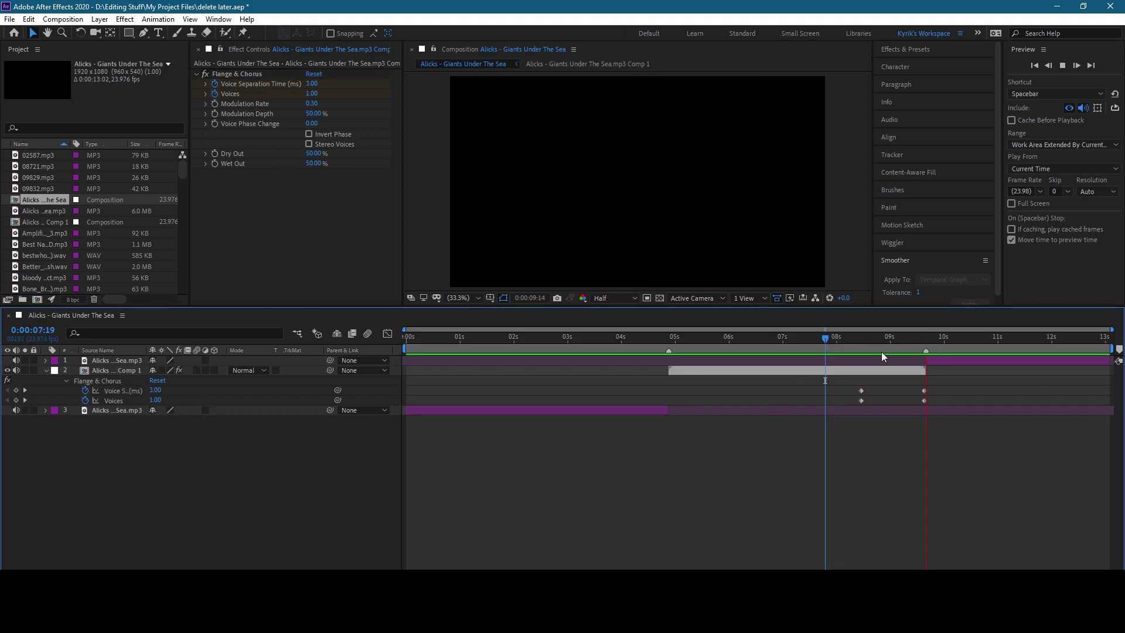
{"action": "left_click", "coordinate": [630, 338]}
{"action": "left_click", "coordinate": [703, 371]}
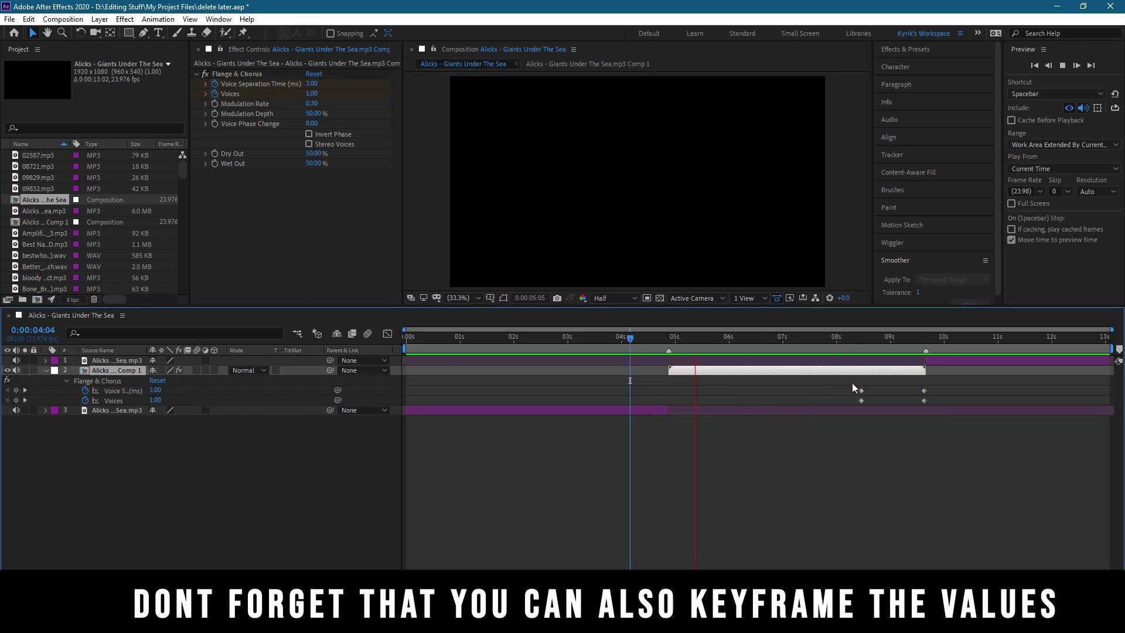
{"action": "left_click", "coordinate": [924, 340]}
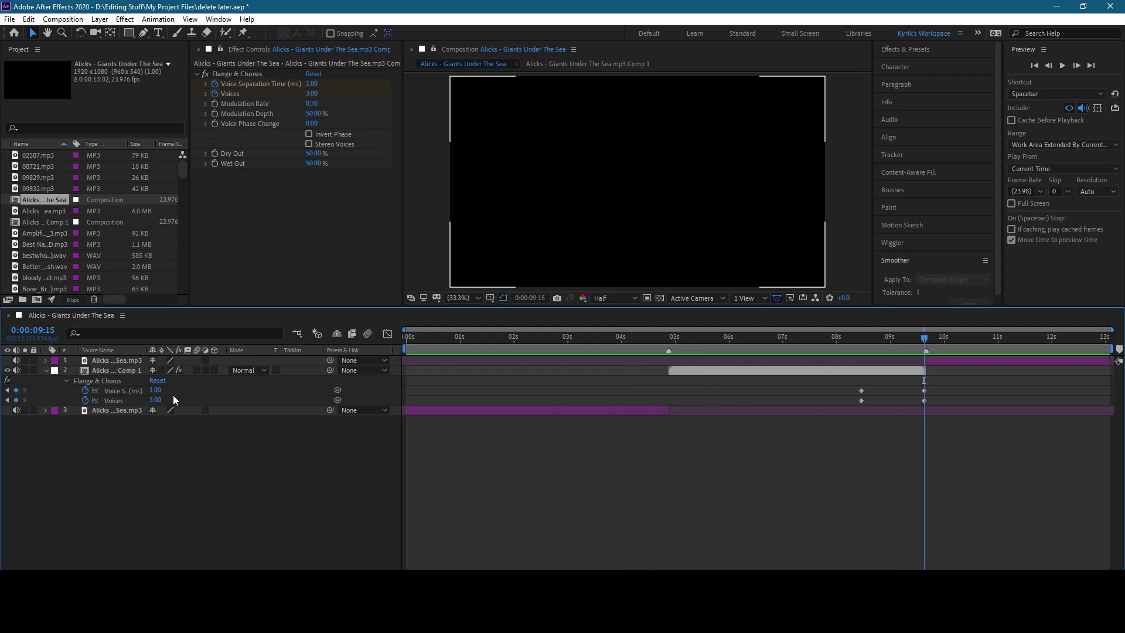
- Preview the Voices and Voice Separation Time ramp from 1 to 3 near the clip's end
{"action": "left_click", "coordinate": [319, 85]}
{"action": "left_click", "coordinate": [715, 284]}
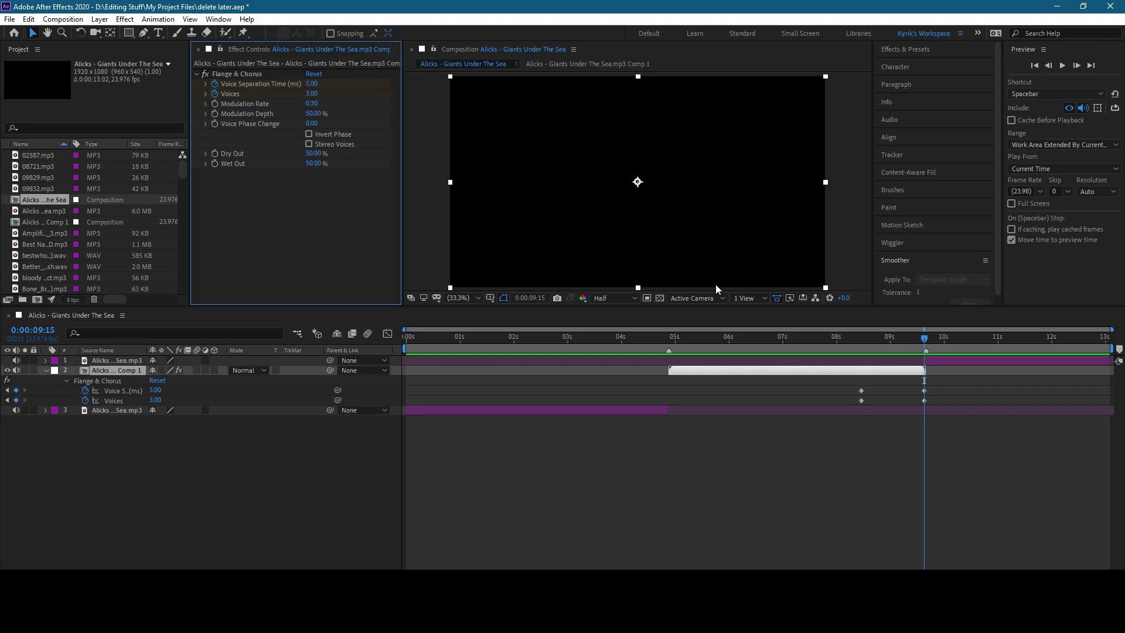
{"action": "left_click", "coordinate": [881, 339]}
{"action": "key", "text": "space"}
{"action": "left_click", "coordinate": [706, 340]}
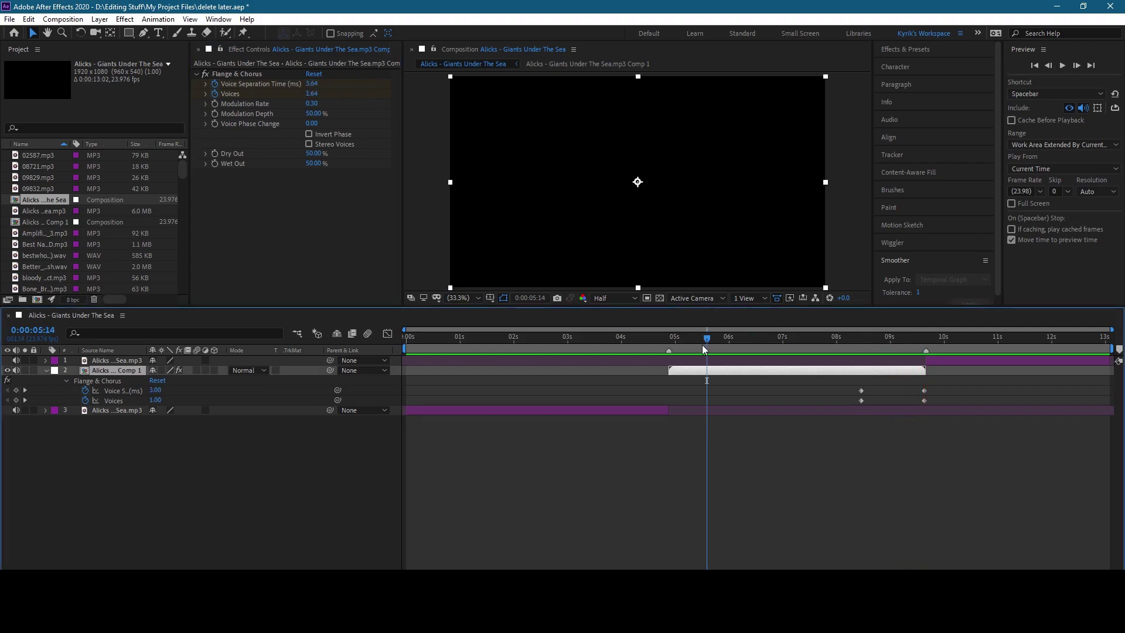
{"action": "key", "text": "ctrl+space"}
{"action": "key", "text": "Escape"}
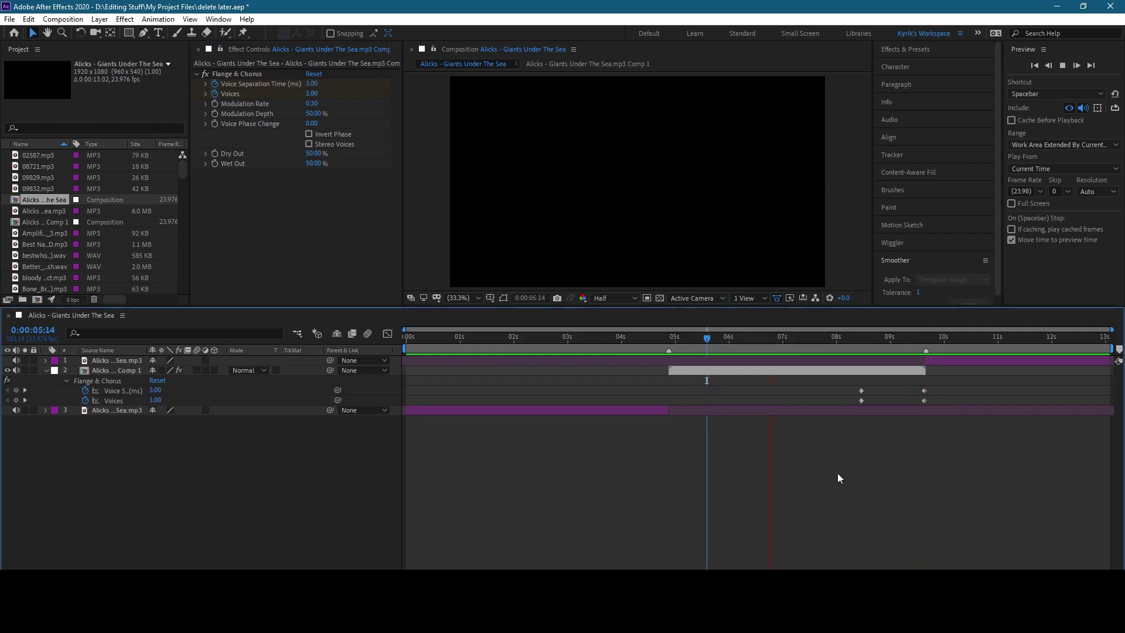
- Apply Bass & Treble and Reverb to the comp layer through the FX Console search
{"action": "key", "text": "ctrl+space"}
{"action": "type", "text": "bass"}
{"action": "key", "text": "Return"}
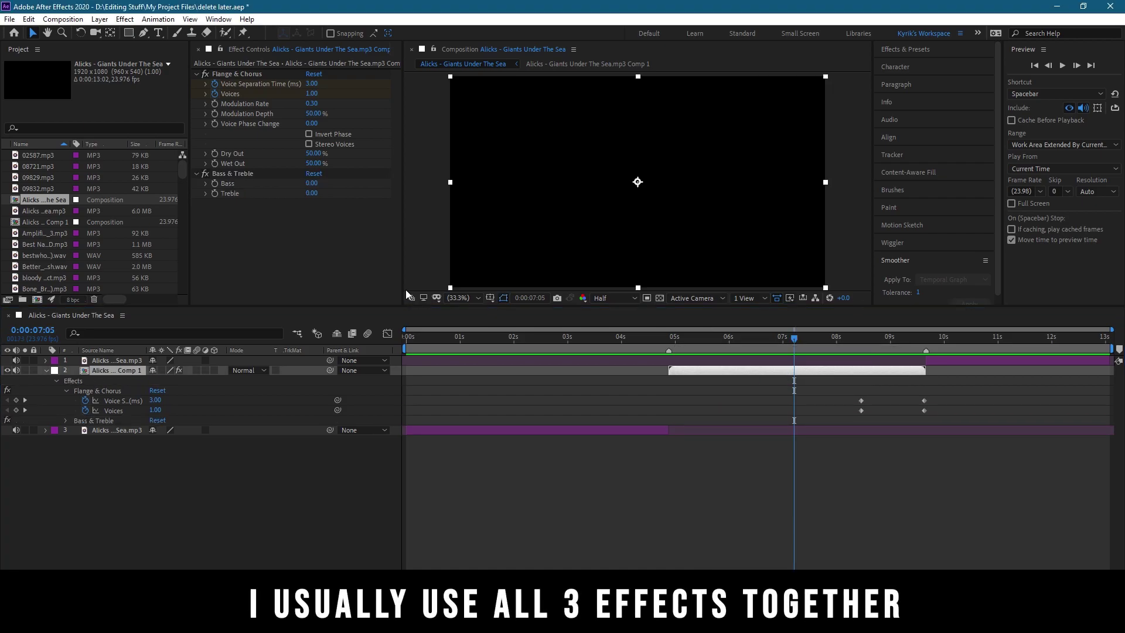
{"action": "key", "text": "ctrl+space"}
{"action": "type", "text": "flang"}
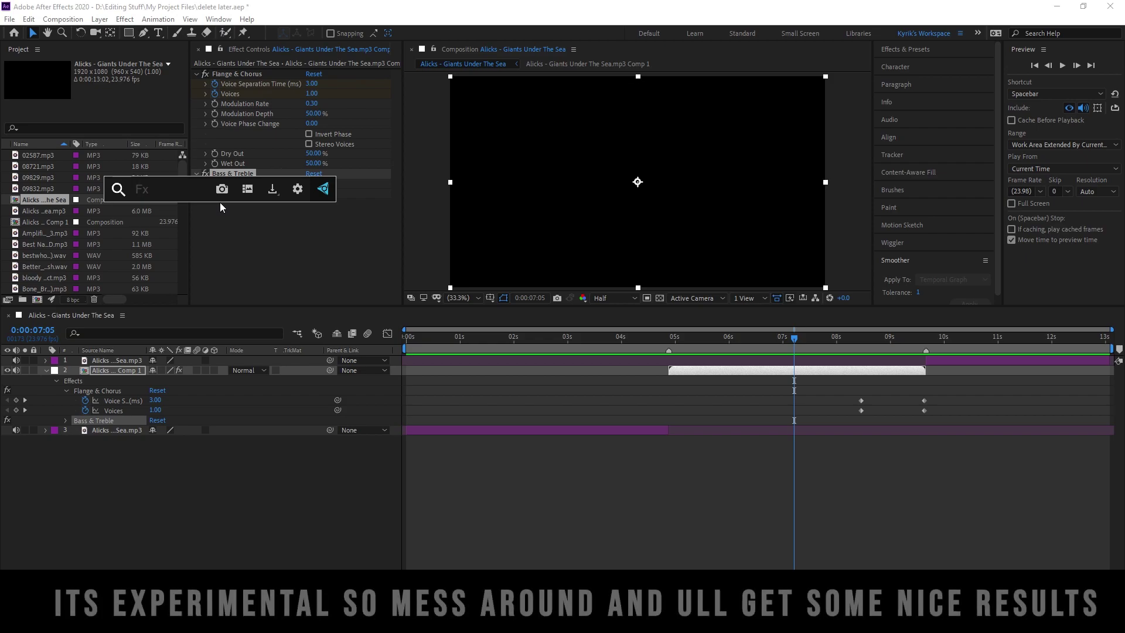
{"action": "type", "text": "reverb"}
{"action": "key", "text": "Return"}
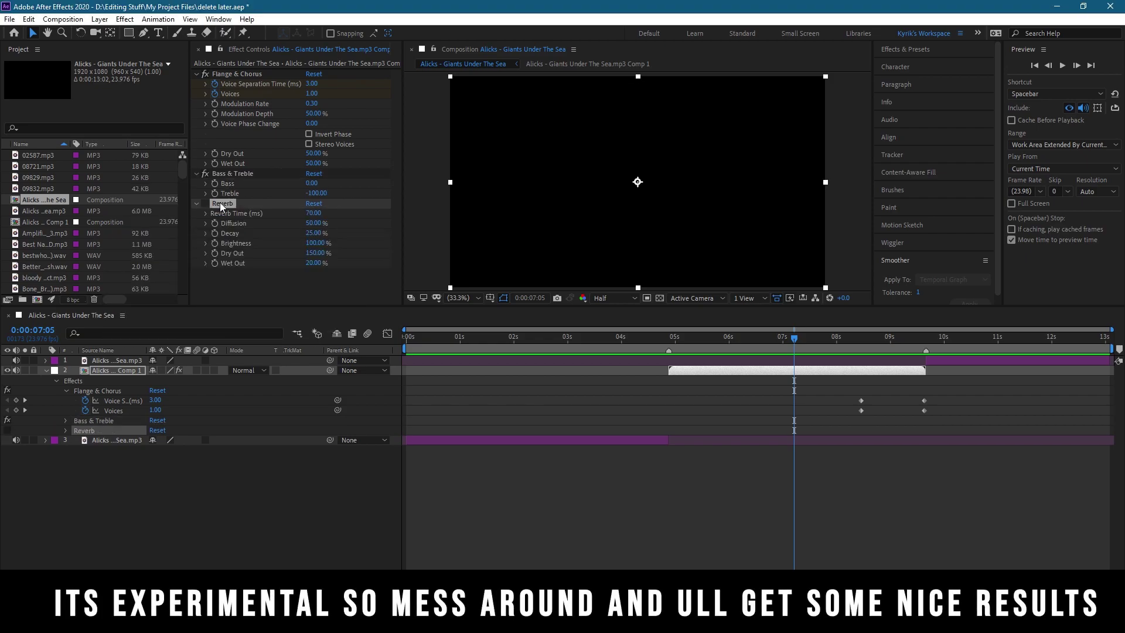
- Move Bass & Treble and Reverb above Flange & Chorus, previewing the audio
{"action": "key", "text": "space"}
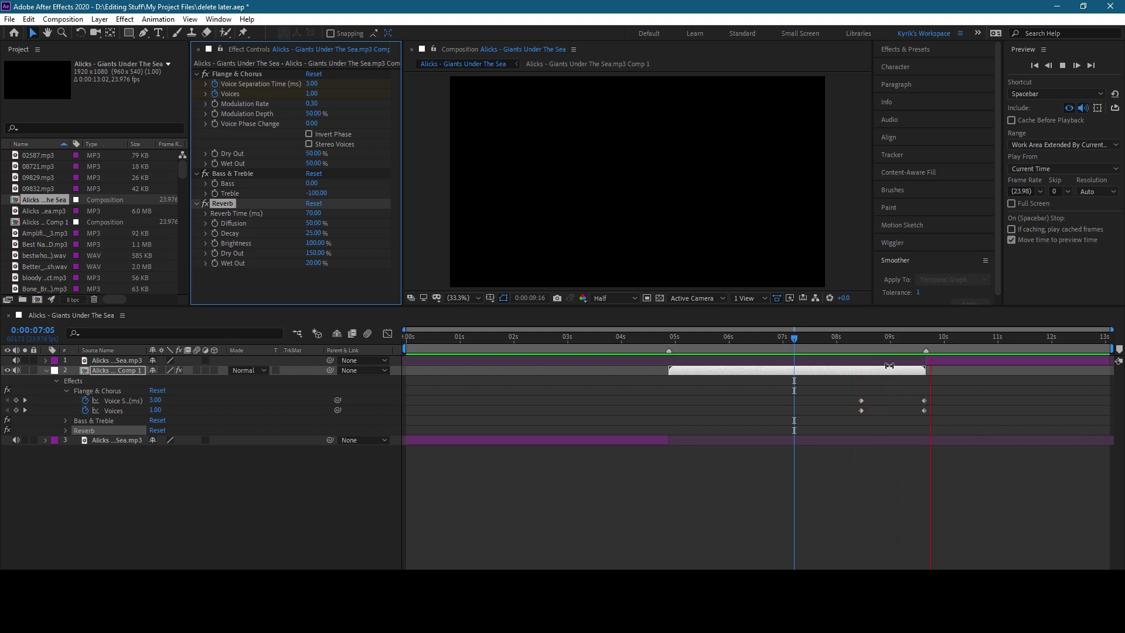
{"action": "left_click", "coordinate": [642, 338]}
{"action": "key", "text": "space"}
{"action": "left_click", "coordinate": [46, 370]}
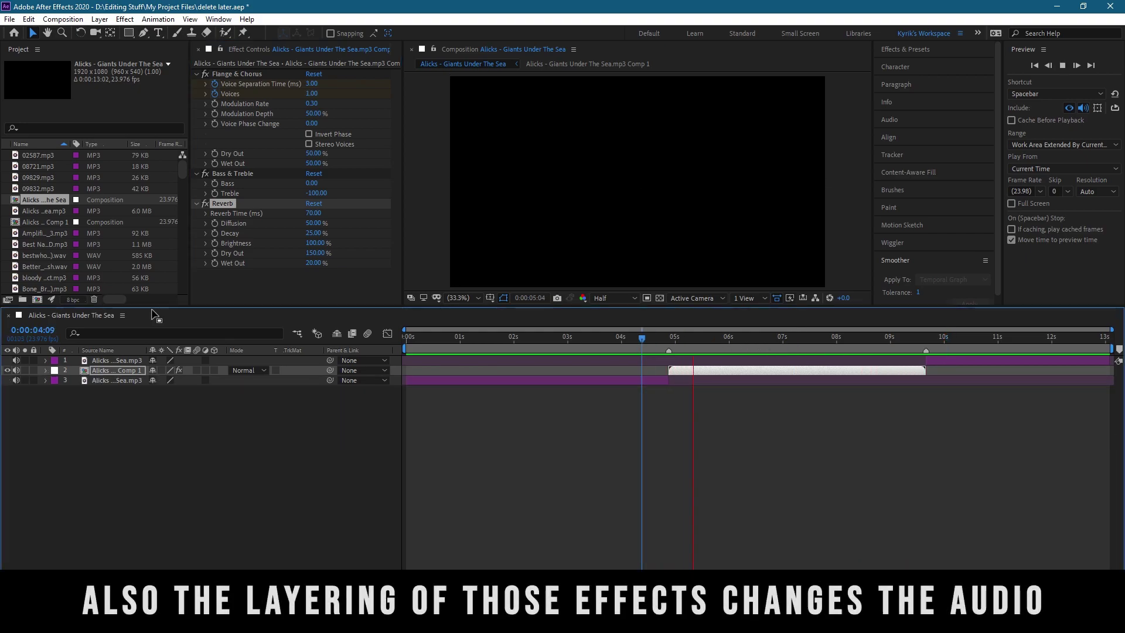
{"action": "left_click_drag", "start_coordinate": [228, 174], "coordinate": [230, 75]}
{"action": "key", "text": "space"}
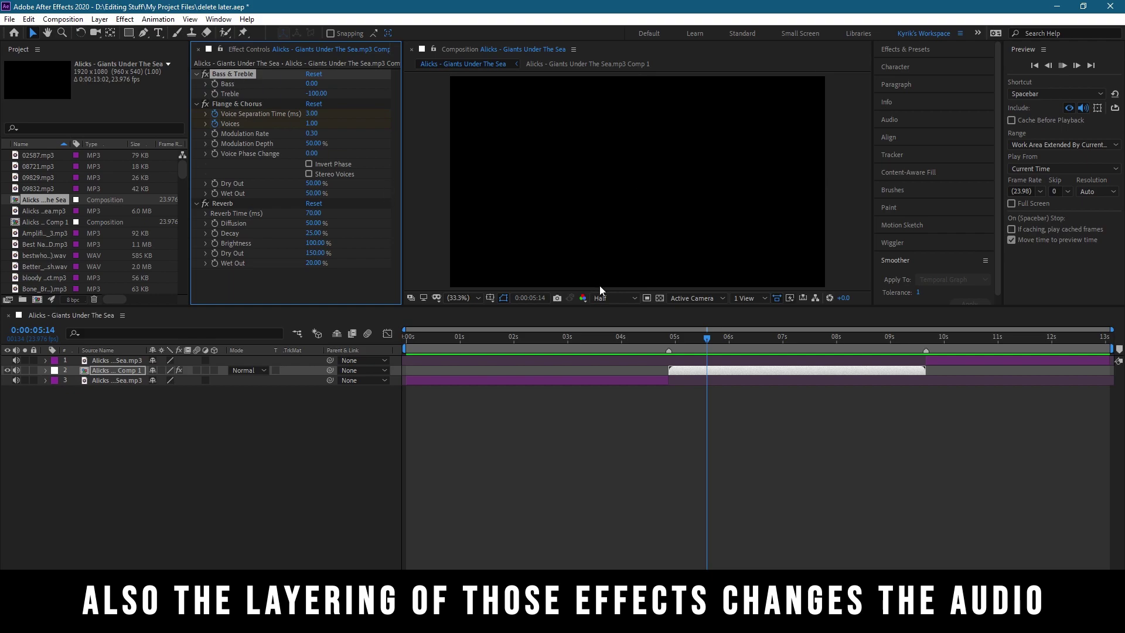
{"action": "left_click_drag", "start_coordinate": [223, 204], "coordinate": [225, 106]}
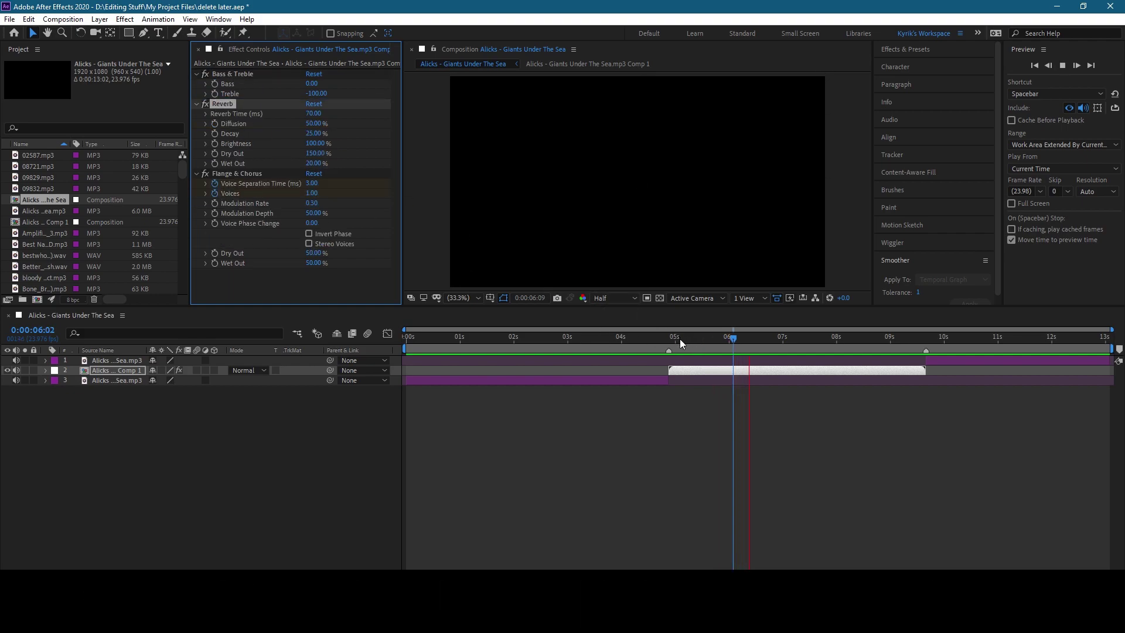
{"action": "key", "text": "space"}
{"action": "left_click", "coordinate": [724, 505]}
{"action": "key", "text": "space"}
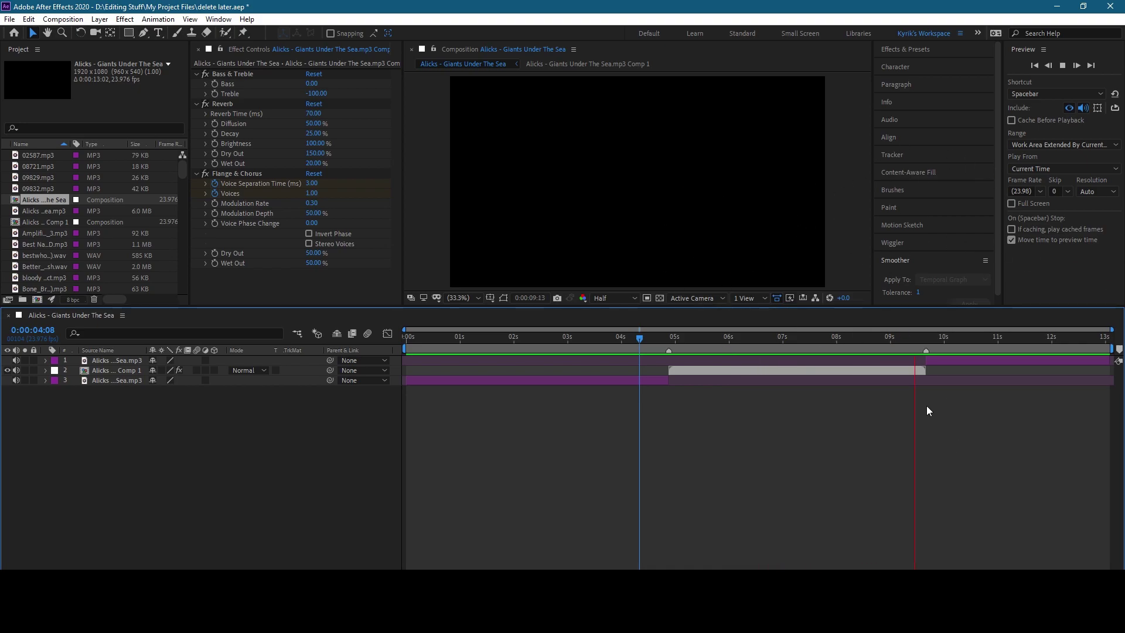
- Add 08721.mp3 to the timeline at the start of the comp layer
{"action": "left_click", "coordinate": [232, 75]}
{"action": "left_click", "coordinate": [529, 393]}
{"action": "key", "text": "ctrl+z"}
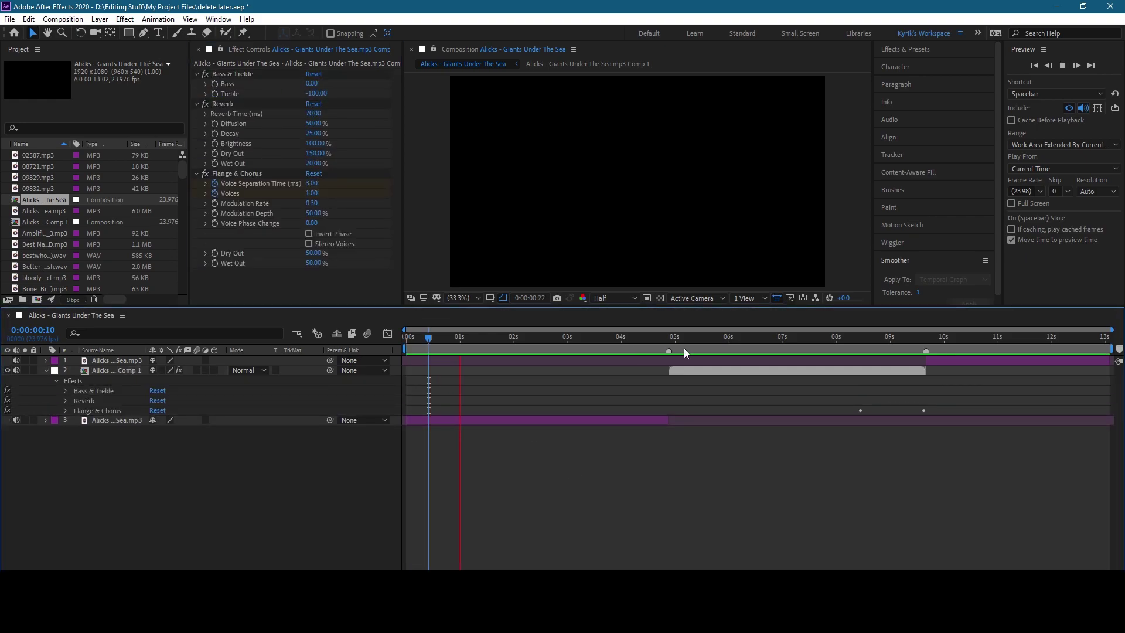
{"action": "left_click", "coordinate": [669, 336]}
{"action": "left_click", "coordinate": [58, 244]}
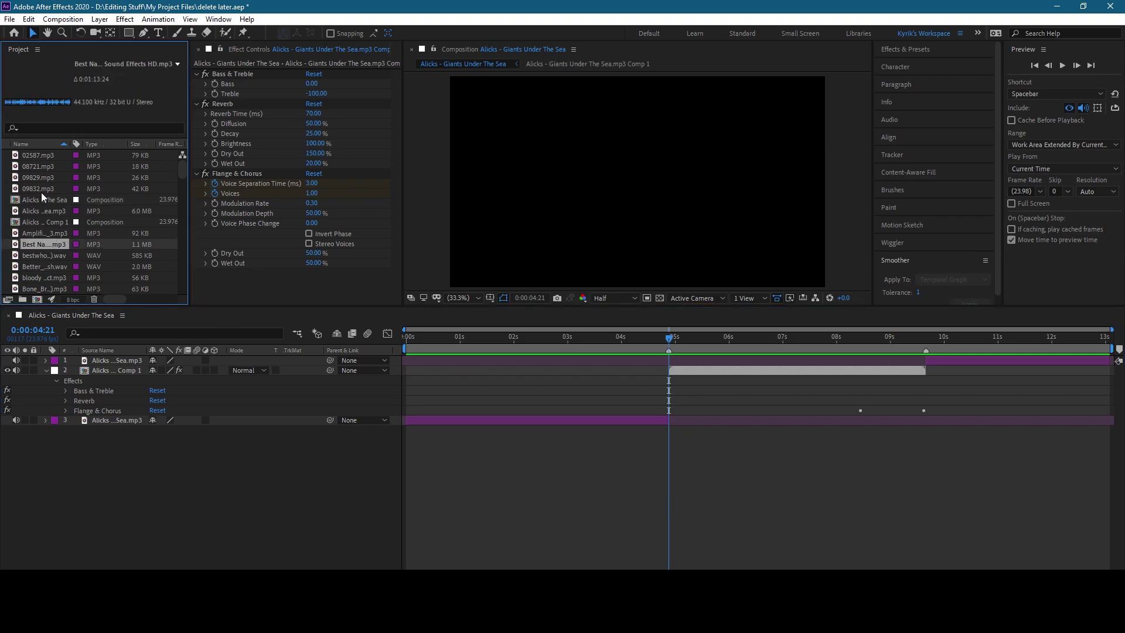
{"action": "left_click_drag", "start_coordinate": [38, 166], "coordinate": [539, 369]}
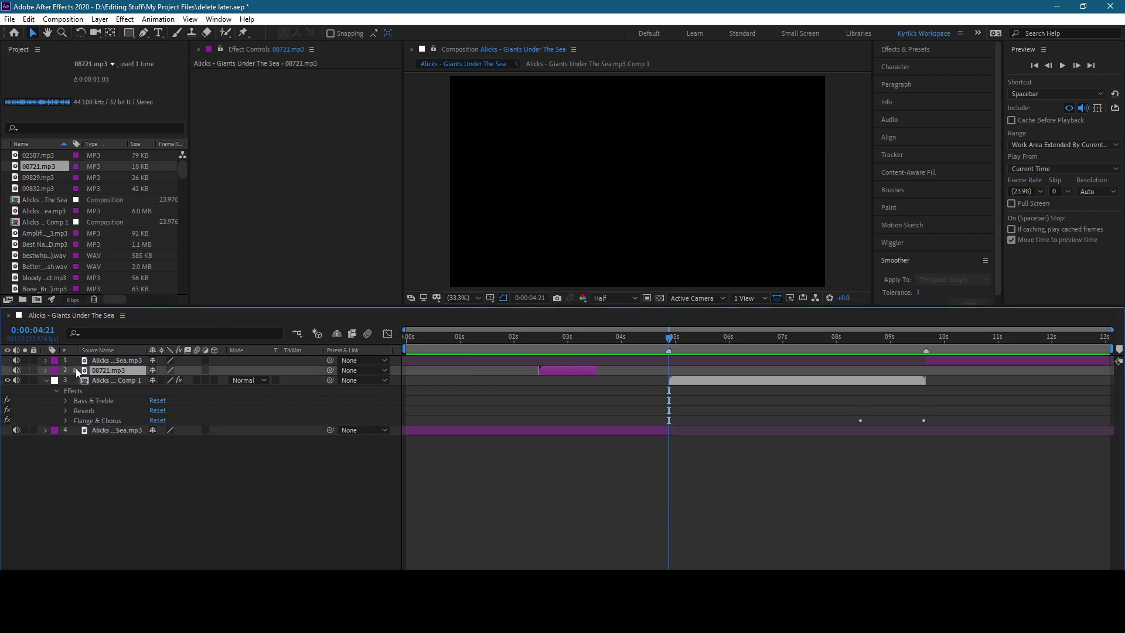
- Try 08721.mp3 and the amplified gun sound around two seconds, then delete both
{"action": "left_click_drag", "start_coordinate": [78, 372], "coordinate": [103, 363]}
{"action": "left_click", "coordinate": [516, 337]}
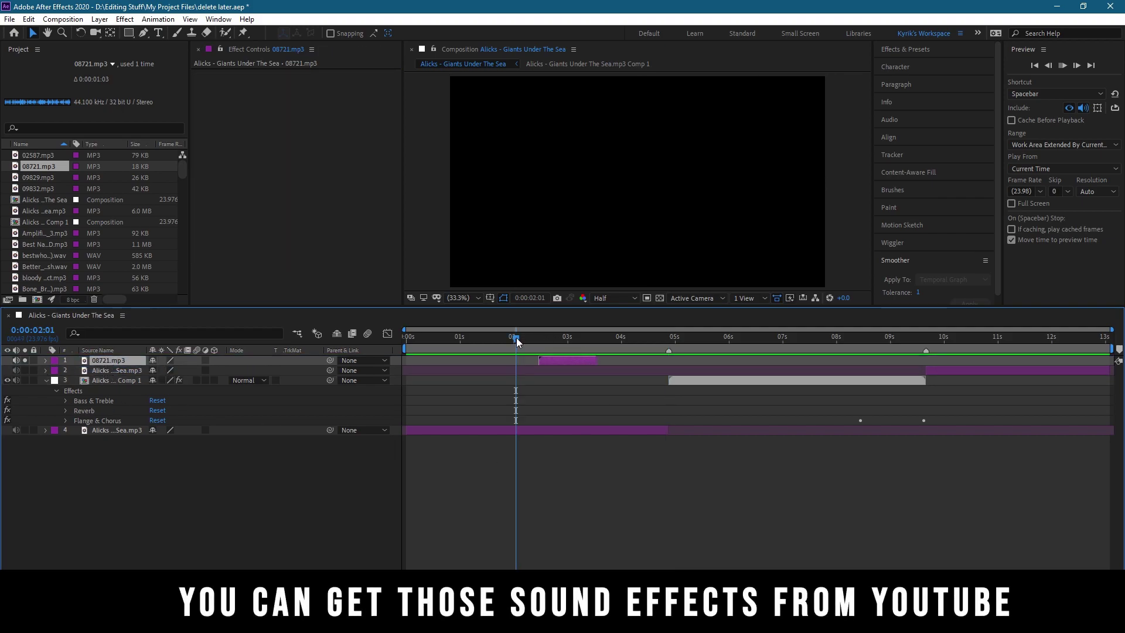
{"action": "left_click", "coordinate": [519, 336]}
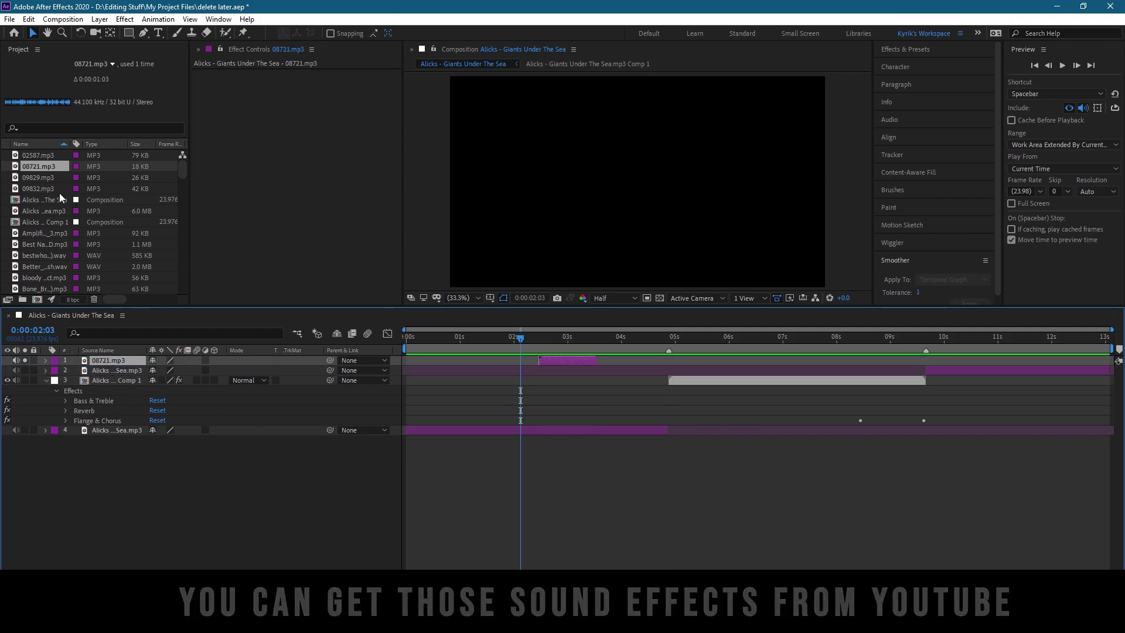
{"action": "key", "text": "Delete"}
{"action": "left_click_drag", "start_coordinate": [37, 232], "coordinate": [536, 360]}
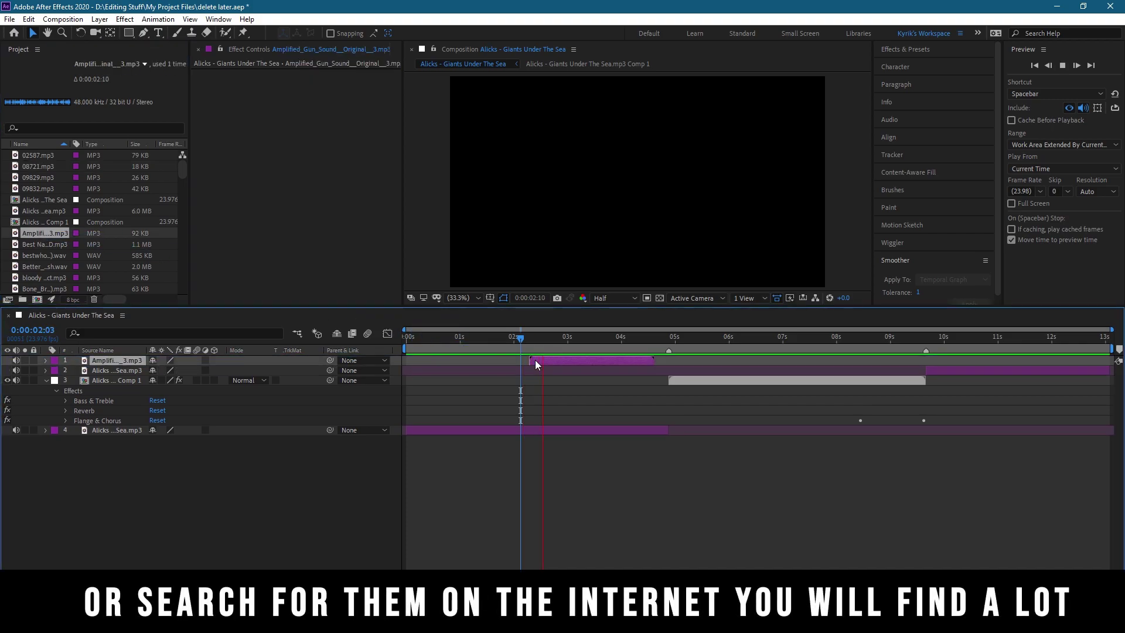
{"action": "key", "text": "space"}
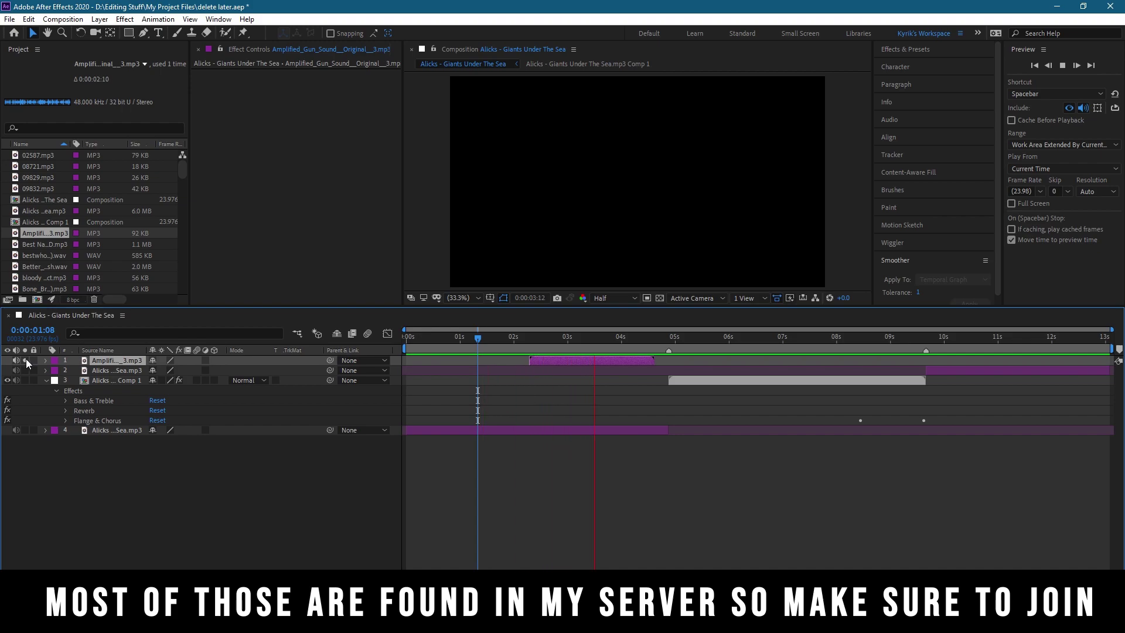
{"action": "left_click", "coordinate": [554, 363]}
{"action": "key", "text": "Delete"}
- Try bestwhoosh (1).wav previewed from 0:00:01:06, then undo it
{"action": "left_click", "coordinate": [44, 244]}
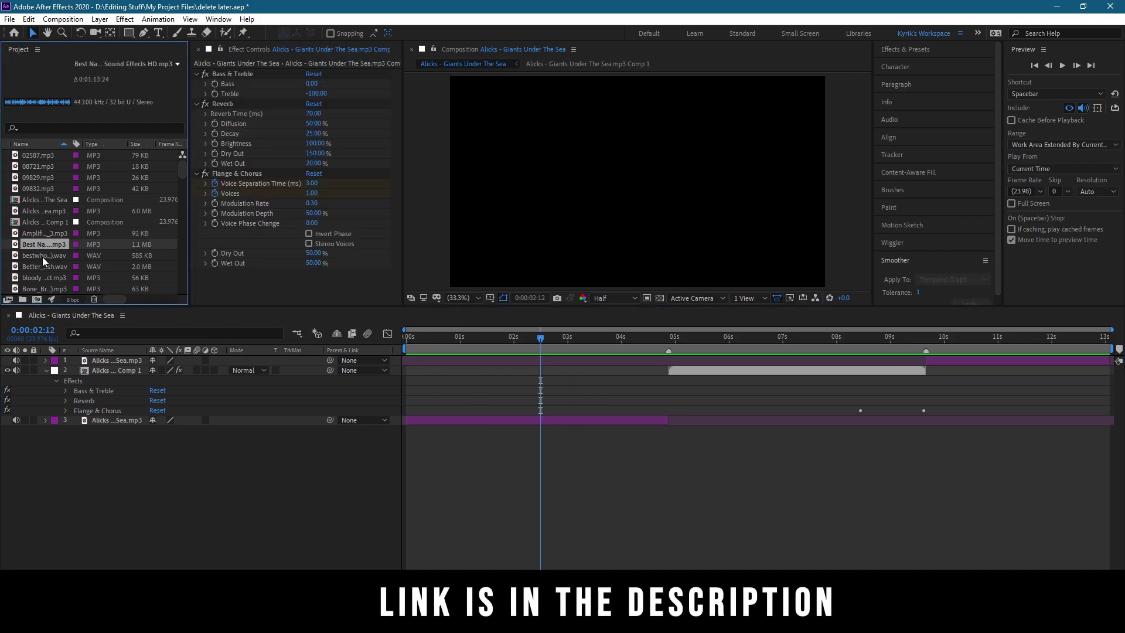
{"action": "left_click", "coordinate": [42, 257]}
{"action": "scroll", "coordinate": [48, 217], "scroll_direction": "down", "scroll_amount": 2}
{"action": "left_click_drag", "start_coordinate": [40, 190], "coordinate": [480, 362]}
{"action": "left_click", "coordinate": [479, 342]}
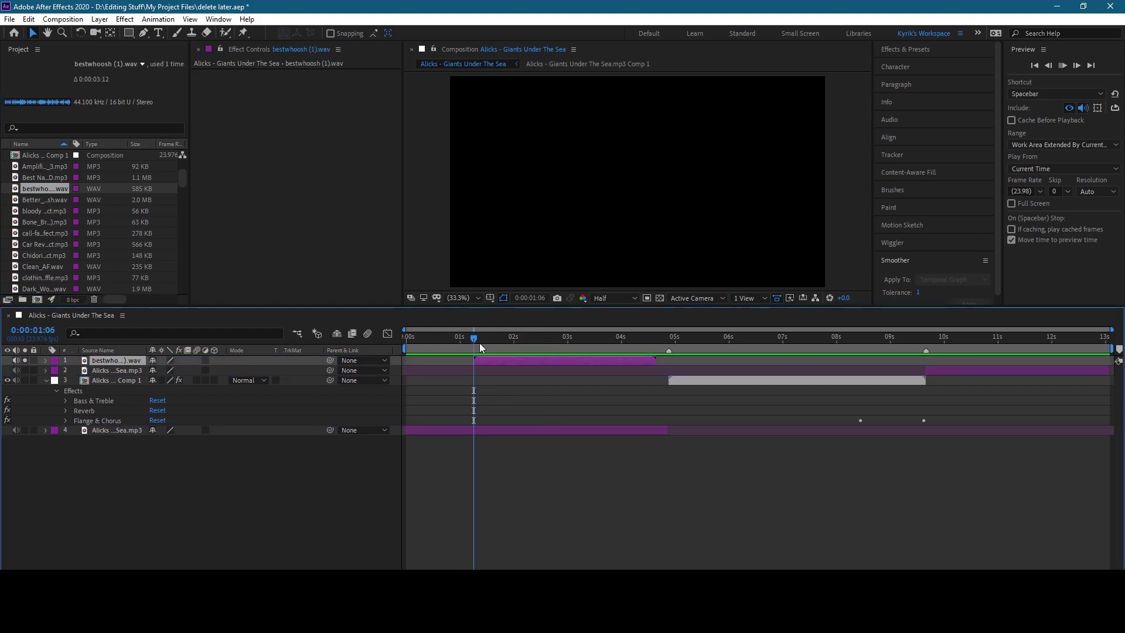
{"action": "key", "text": "space"}
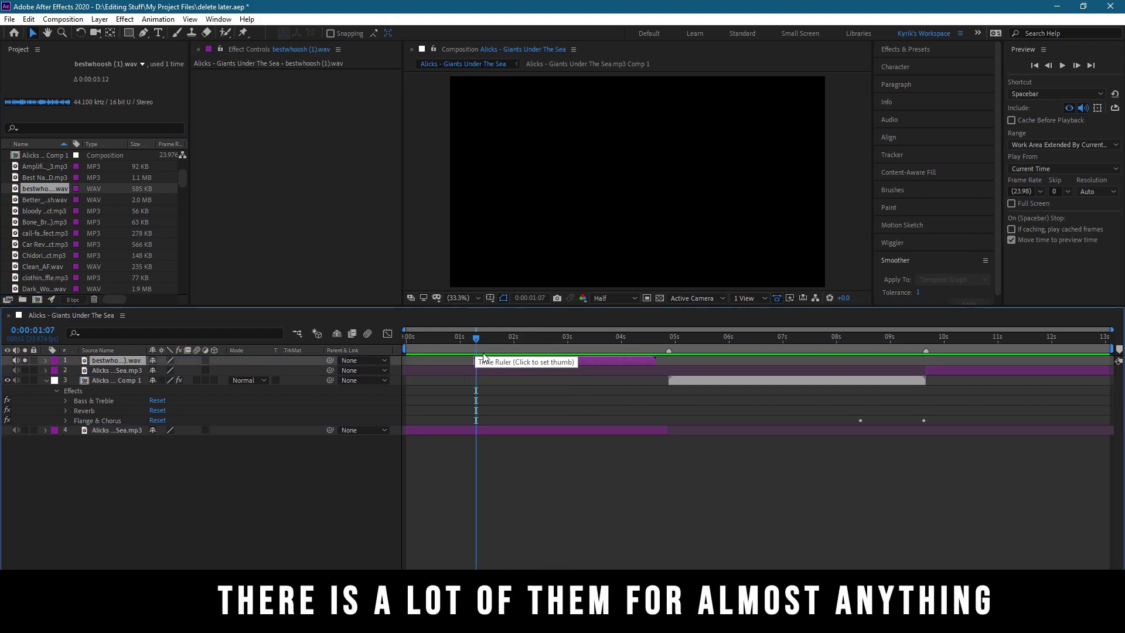
{"action": "key", "text": "ctrl+z"}
- Add Clean_AF.wav starting around one second and preview it from 0:00:00:22
{"action": "scroll", "coordinate": [46, 204], "scroll_direction": "down", "scroll_amount": 2}
{"action": "left_click", "coordinate": [45, 199]}
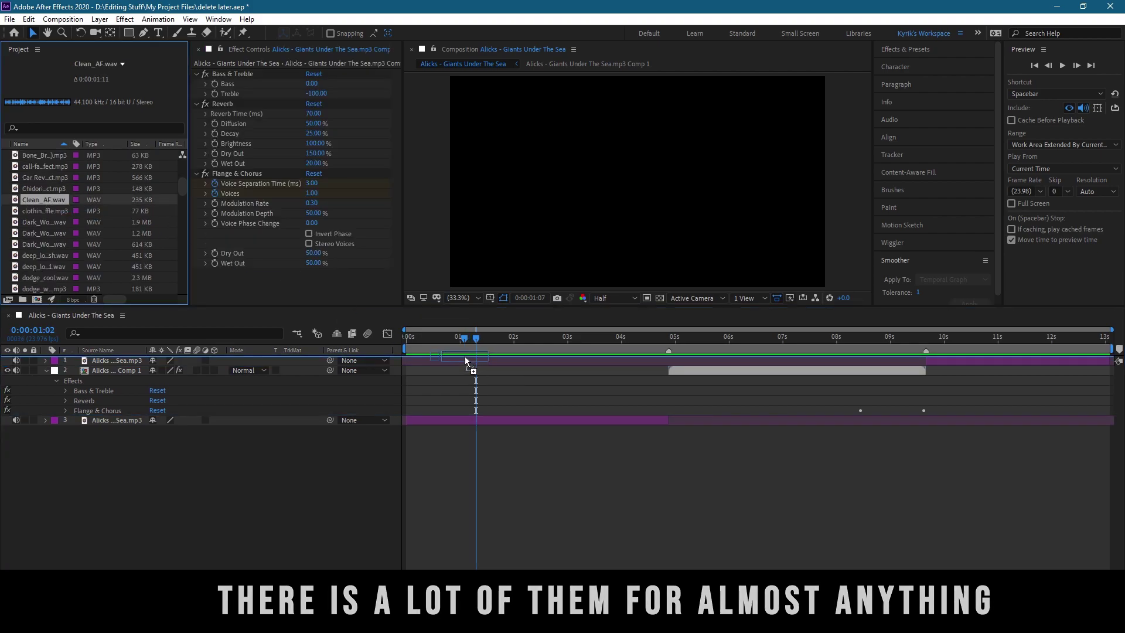
{"action": "left_click_drag", "start_coordinate": [44, 199], "coordinate": [465, 356]}
{"action": "key", "text": "space"}
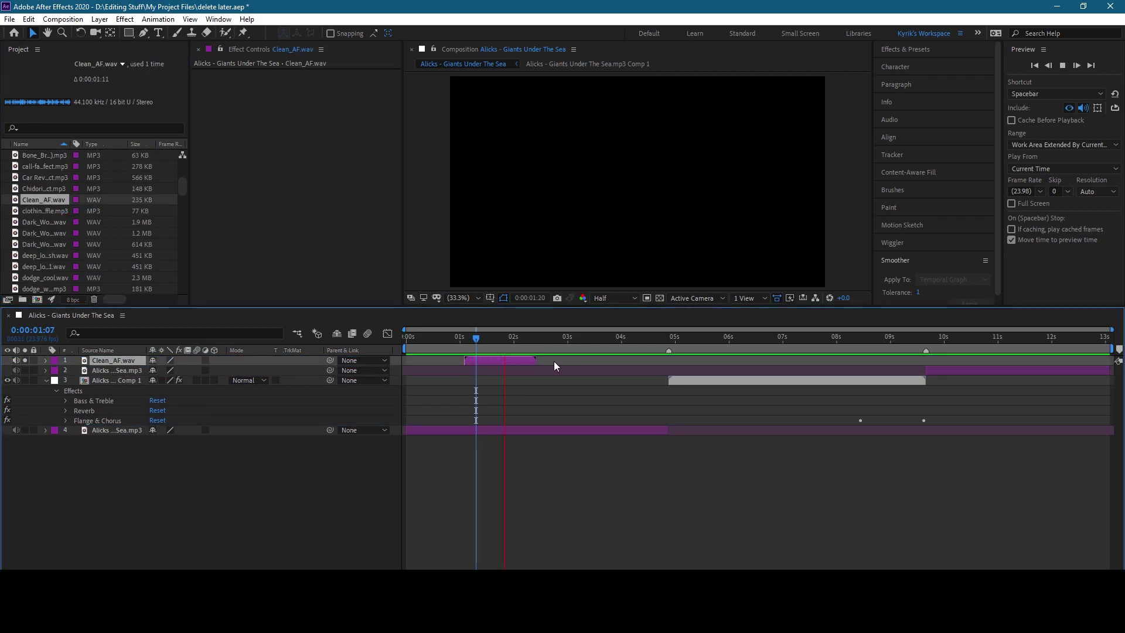
{"action": "left_click", "coordinate": [455, 342]}
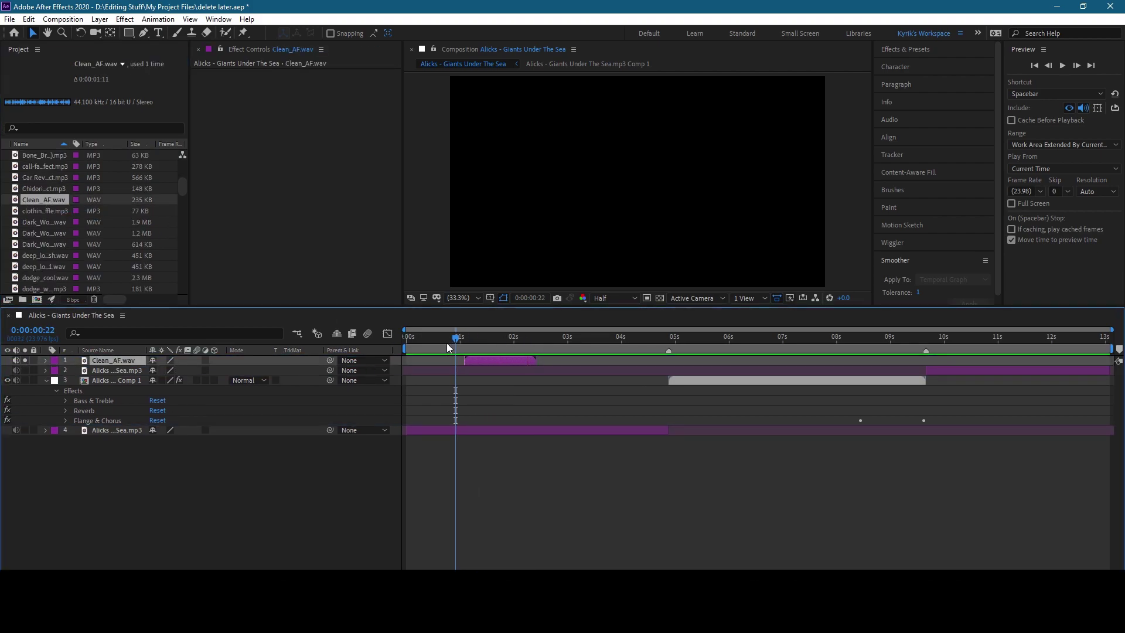
- Unsolo Clean_AF and audition clothing ruffle.mp3 and FS Impact 6.wav, removing both
{"action": "left_click", "coordinate": [25, 361]}
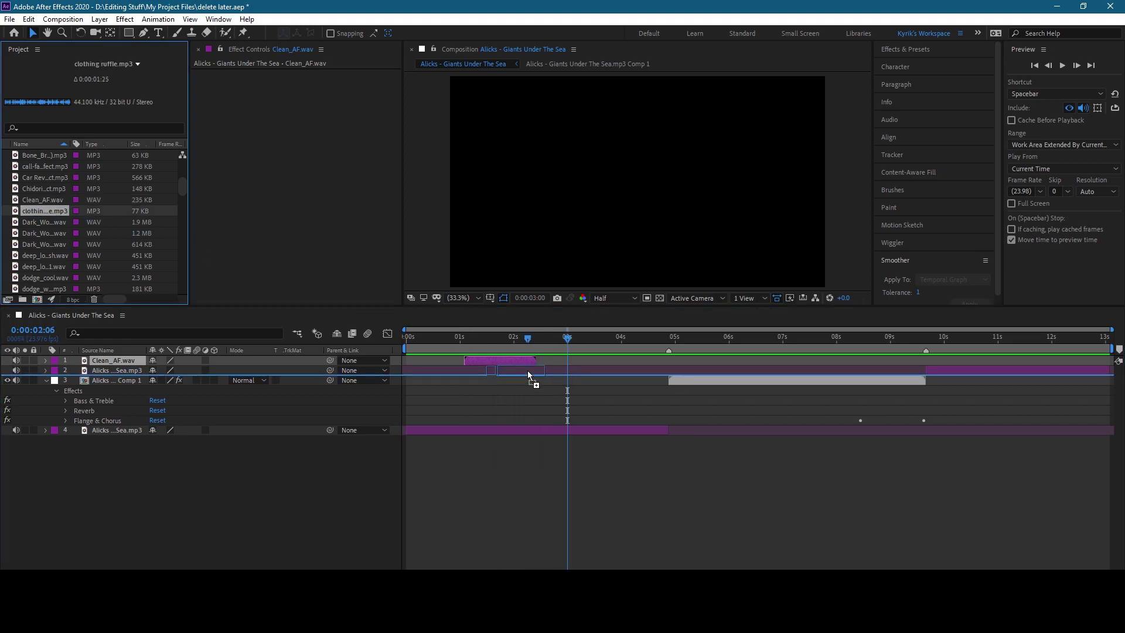
{"action": "left_click_drag", "start_coordinate": [62, 211], "coordinate": [459, 364]}
{"action": "left_click", "coordinate": [527, 339]}
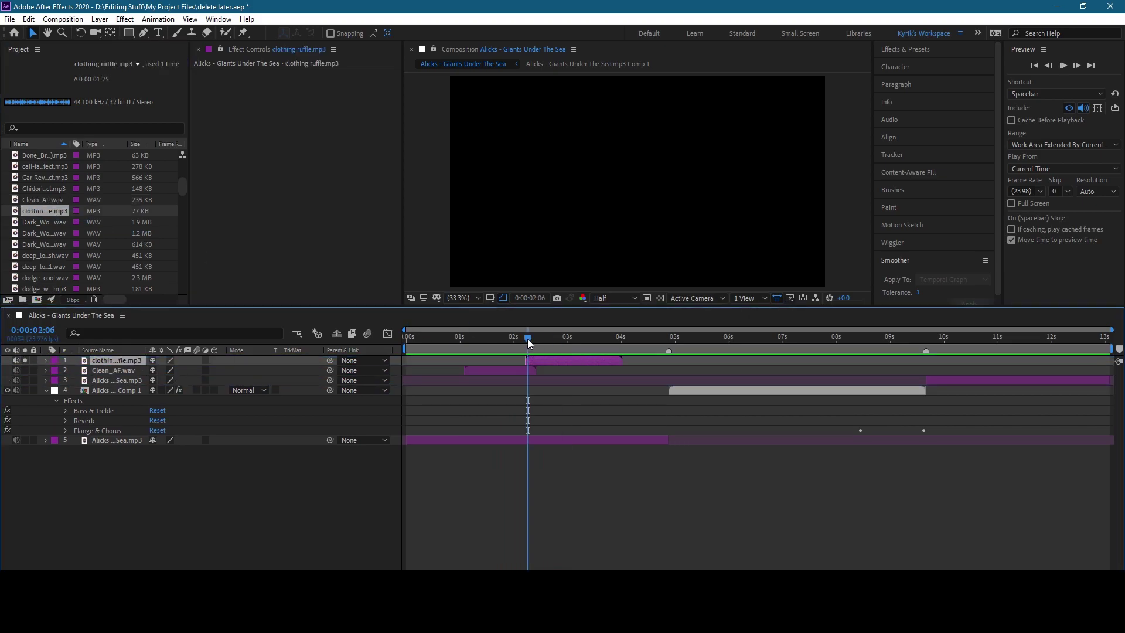
{"action": "key", "text": "space"}
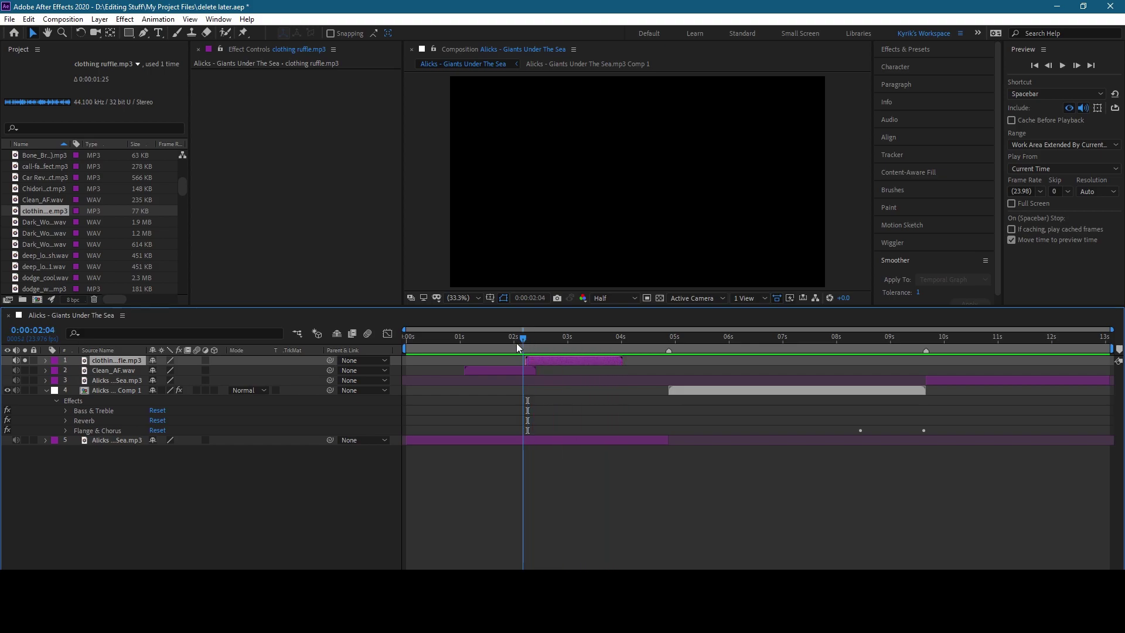
{"action": "left_click", "coordinate": [508, 339]}
{"action": "key", "text": "ctrl+z"}
{"action": "scroll", "coordinate": [43, 233], "scroll_direction": "down", "scroll_amount": 5}
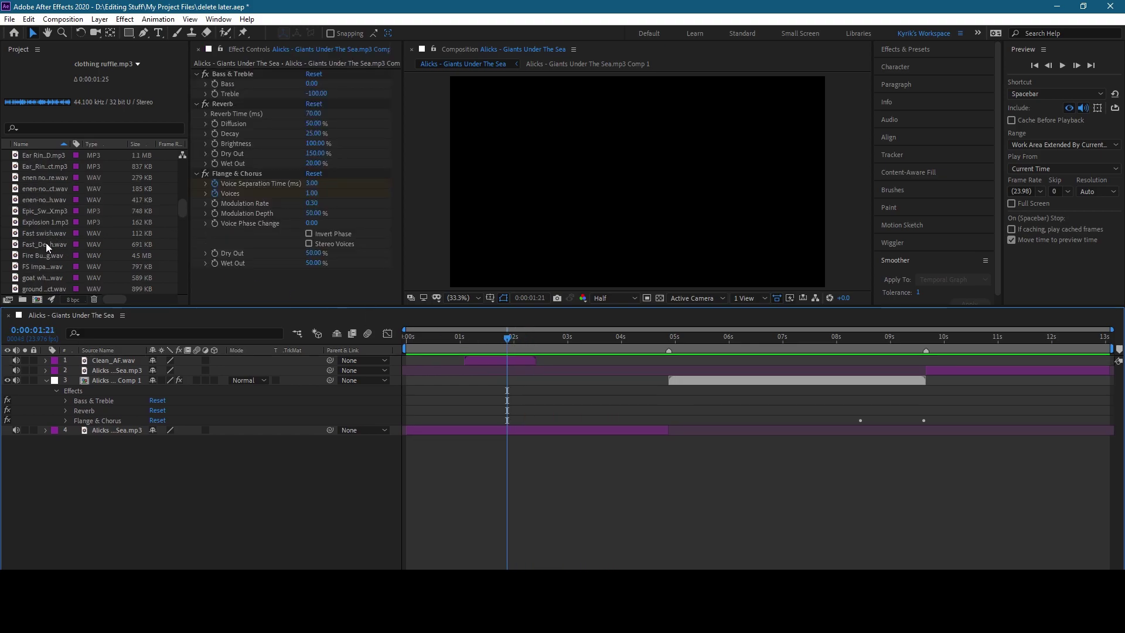
{"action": "scroll", "coordinate": [46, 243], "scroll_direction": "down", "scroll_amount": 3}
{"action": "left_click_drag", "start_coordinate": [47, 200], "coordinate": [493, 358]}
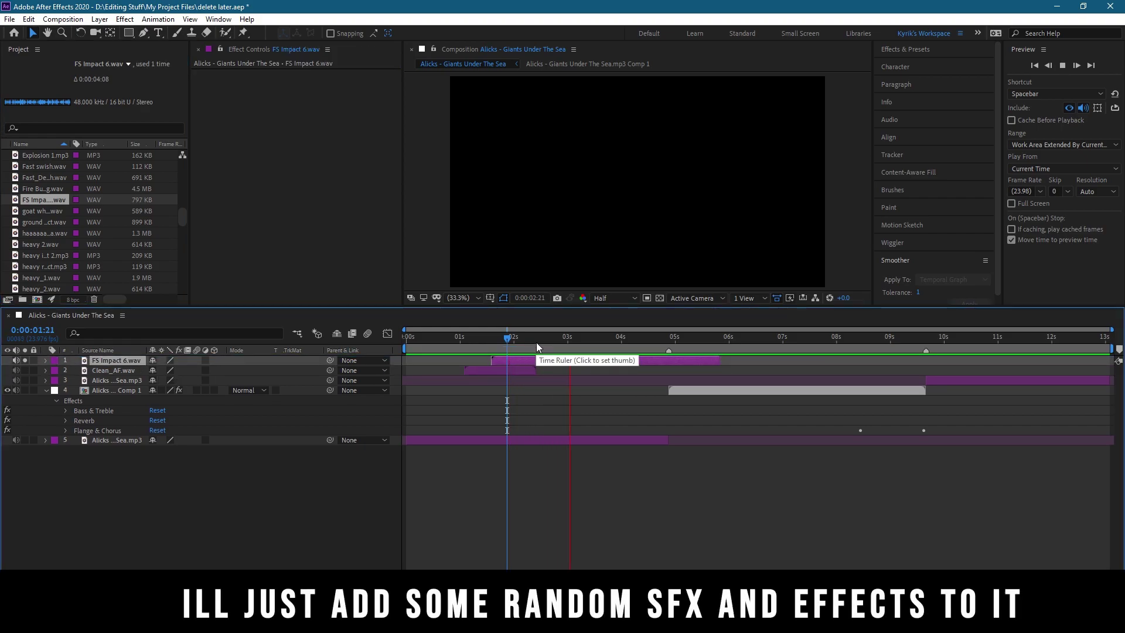
{"action": "left_click", "coordinate": [485, 340]}
{"action": "key", "text": "ctrl+z"}
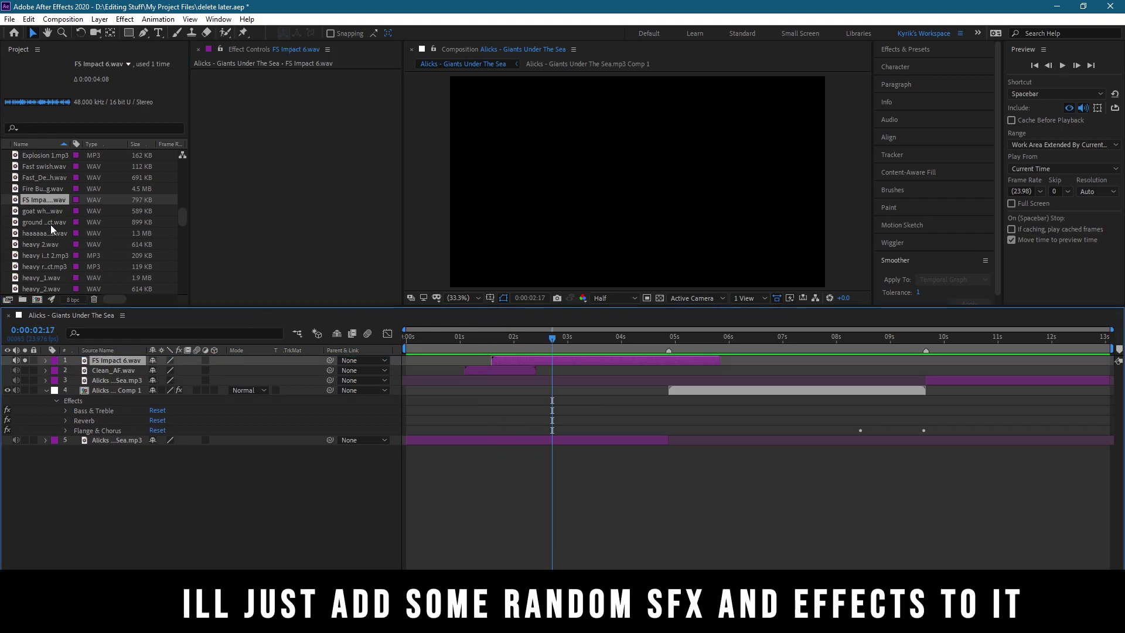
- Audition nephwoosh.wav near 0:00:02:08 and shhhh.wav, removing both
{"action": "scroll", "coordinate": [41, 213], "scroll_direction": "down", "scroll_amount": 2}
{"action": "scroll", "coordinate": [41, 213], "scroll_direction": "down", "scroll_amount": 3}
{"action": "left_click", "coordinate": [43, 212]}
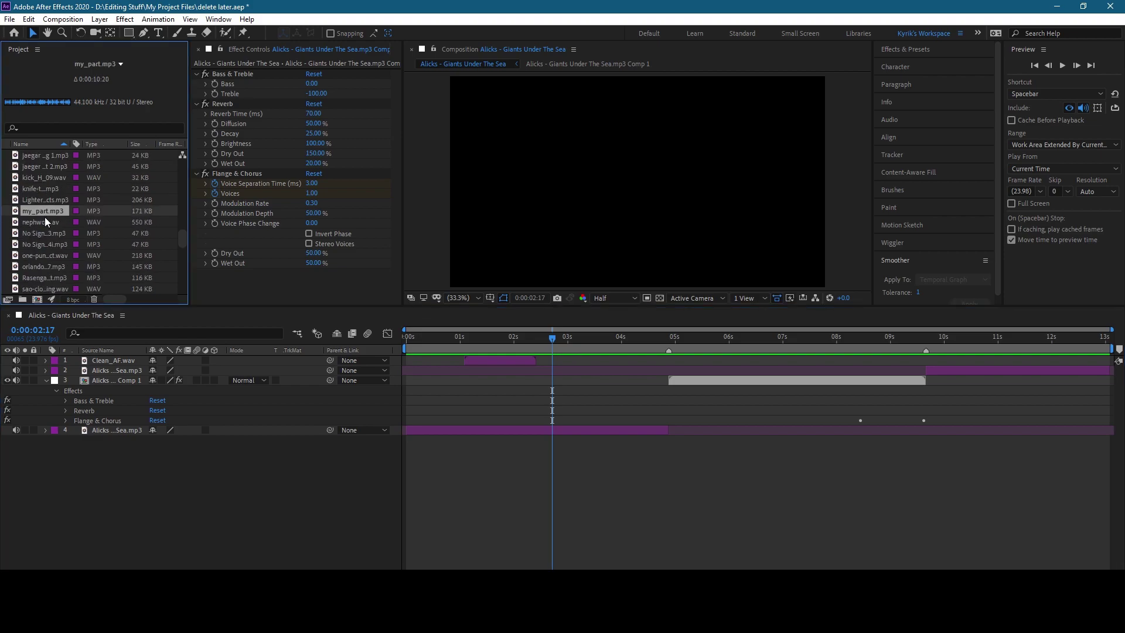
{"action": "left_click", "coordinate": [51, 222]}
{"action": "left_click", "coordinate": [45, 232]}
{"action": "left_click_drag", "start_coordinate": [46, 223], "coordinate": [543, 359]}
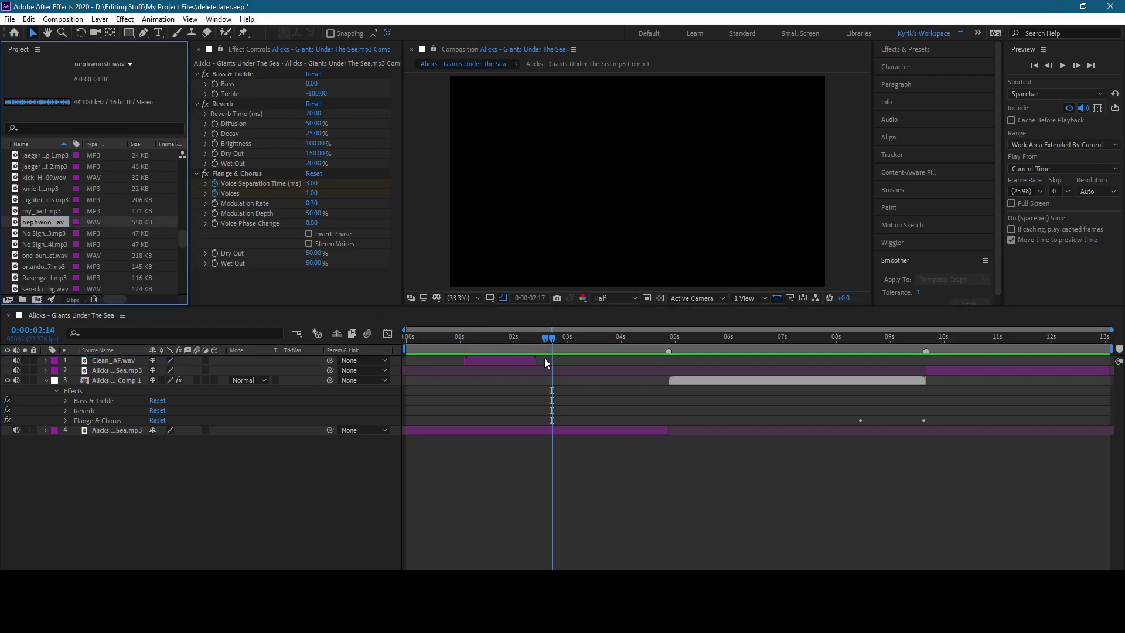
{"action": "left_click", "coordinate": [533, 339]}
{"action": "key", "text": "space"}
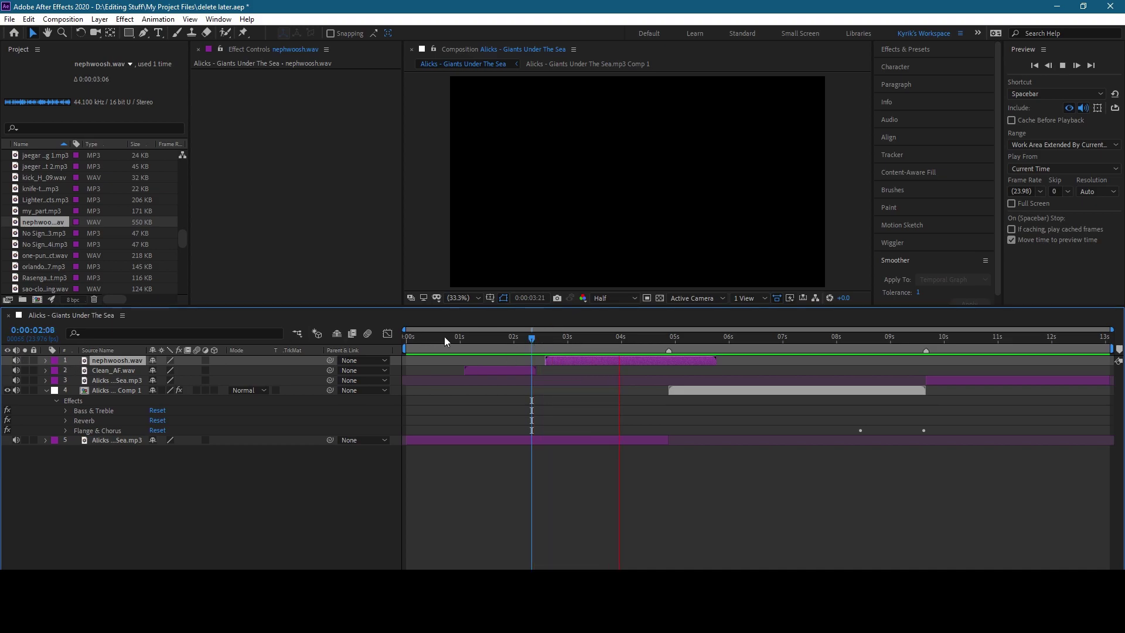
{"action": "left_click", "coordinate": [477, 337]}
{"action": "key", "text": "Delete"}
{"action": "scroll", "coordinate": [54, 225], "scroll_direction": "down", "scroll_amount": 2}
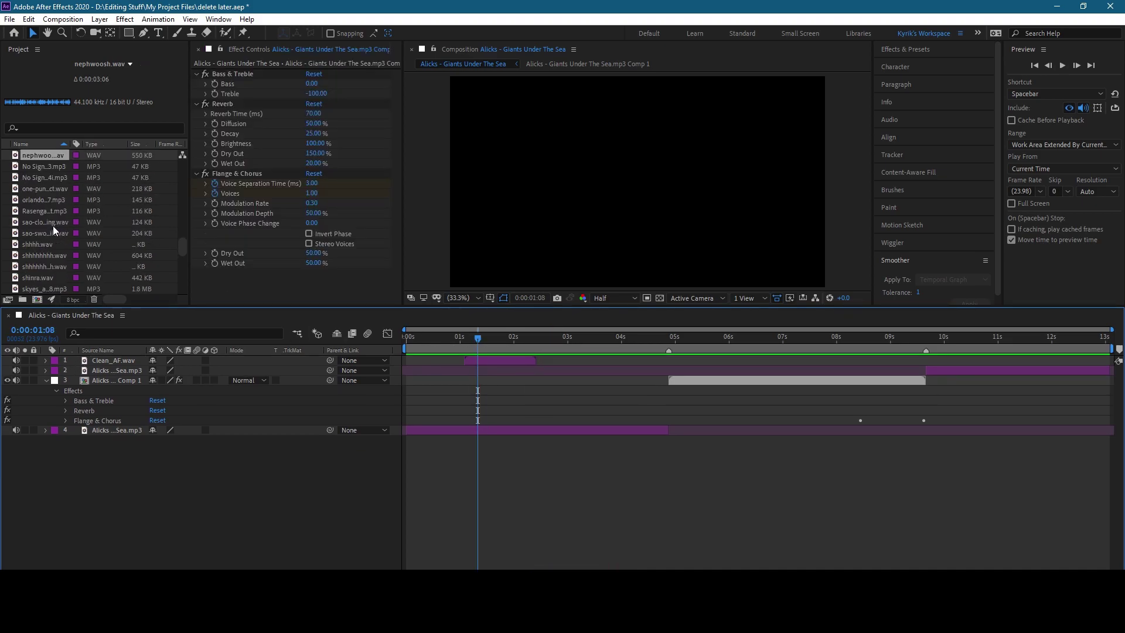
{"action": "left_click_drag", "start_coordinate": [36, 244], "coordinate": [437, 360]}
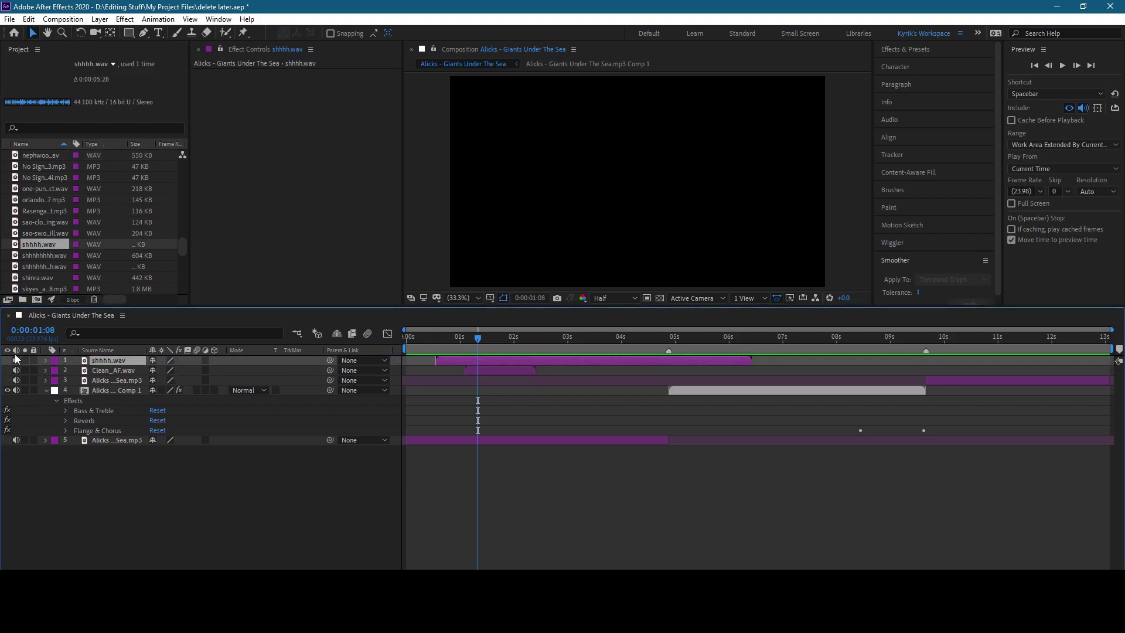
{"action": "left_click", "coordinate": [442, 344]}
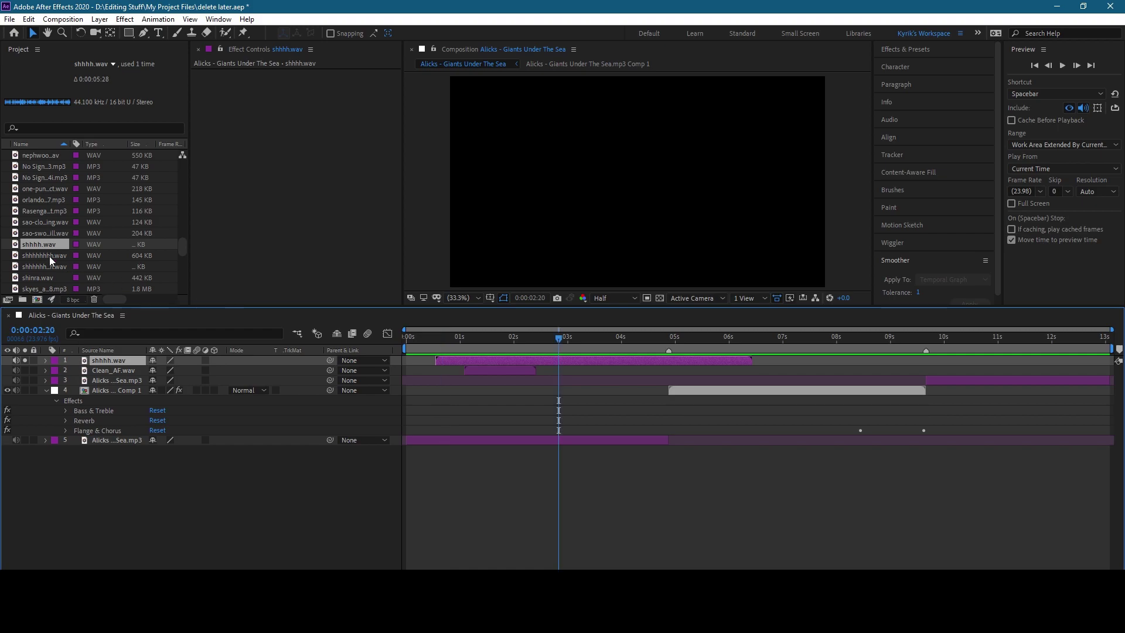
{"action": "key", "text": "ctrl+z"}
- Add shhhhhhhh.wav, slide it to about 4:21, and pre-compose it
{"action": "left_click_drag", "start_coordinate": [49, 255], "coordinate": [501, 357]}
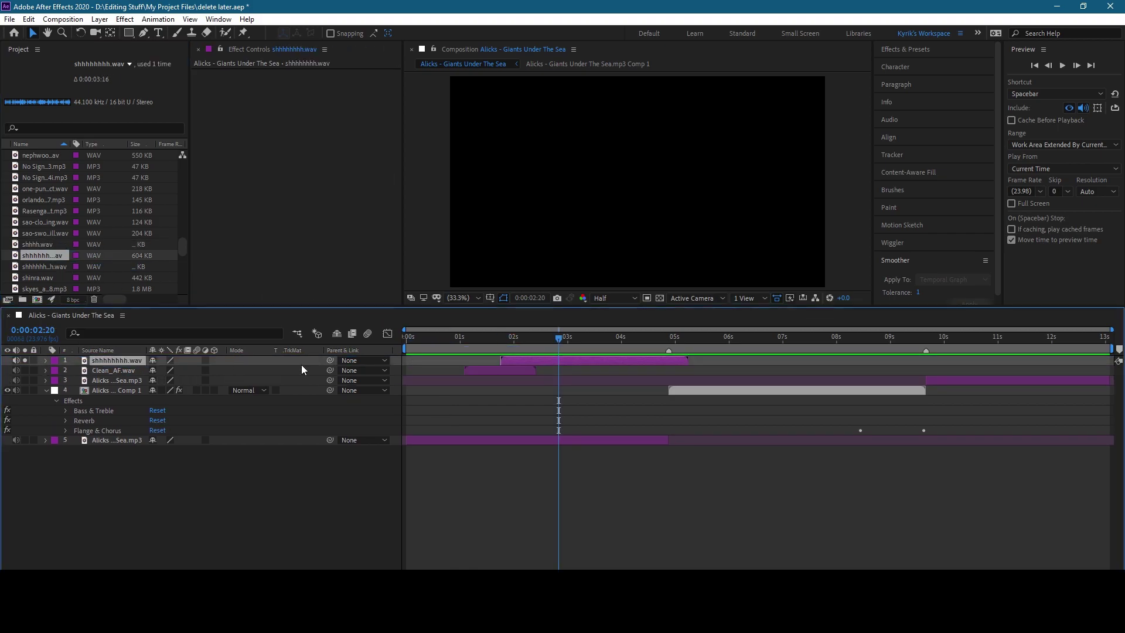
{"action": "left_click", "coordinate": [498, 339]}
{"action": "key", "text": "space"}
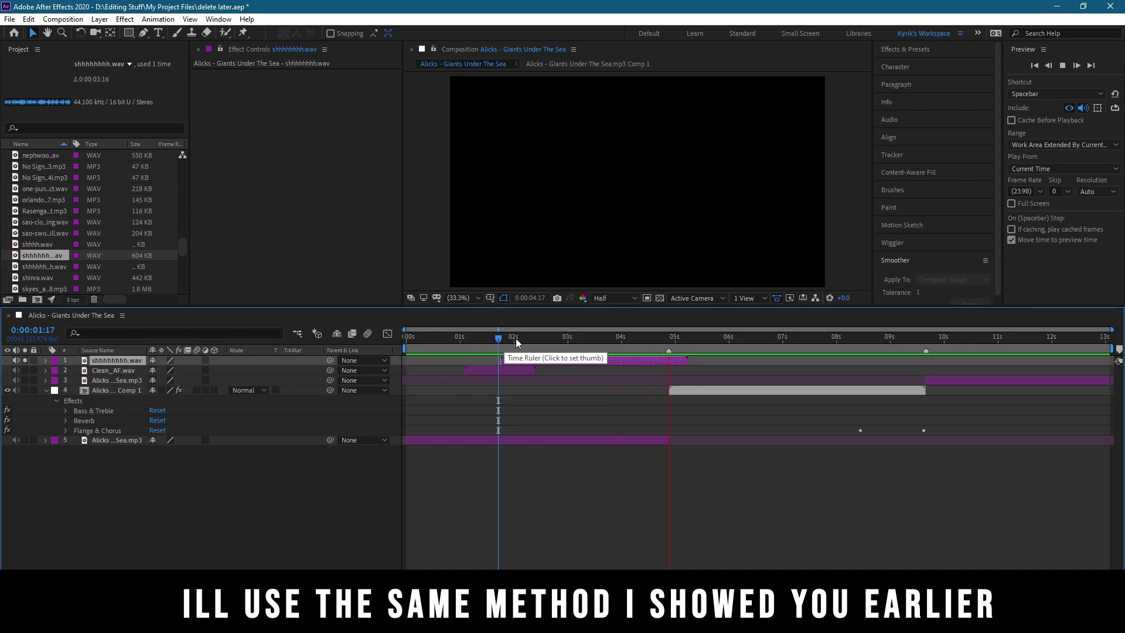
{"action": "key", "text": "space"}
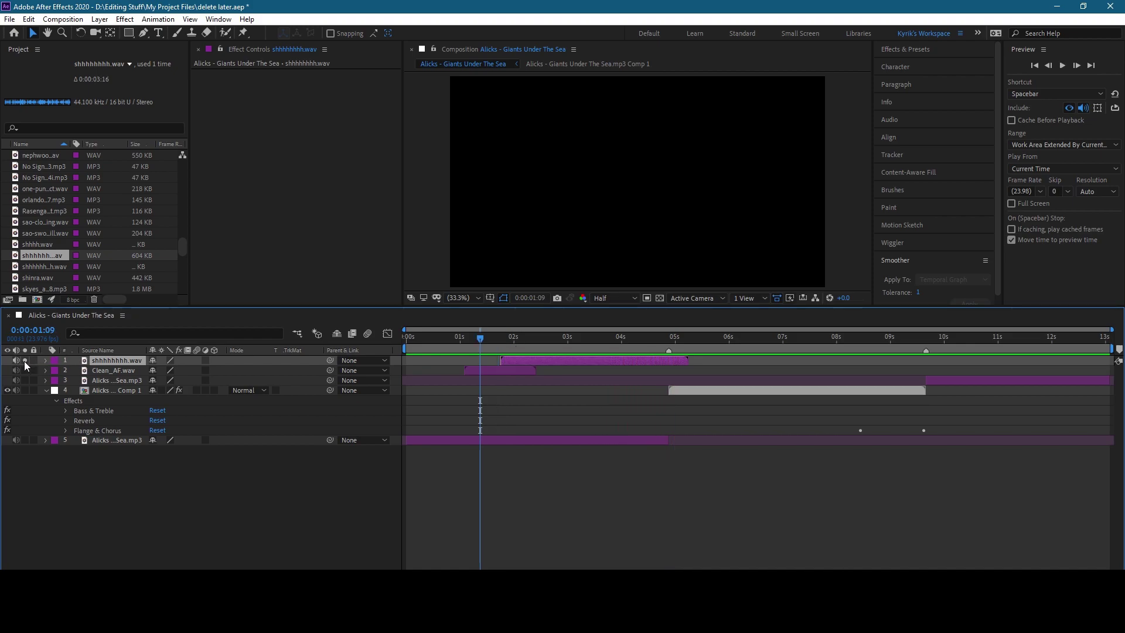
{"action": "left_click", "coordinate": [668, 339]}
{"action": "left_click_drag", "start_coordinate": [641, 360], "coordinate": [811, 370]}
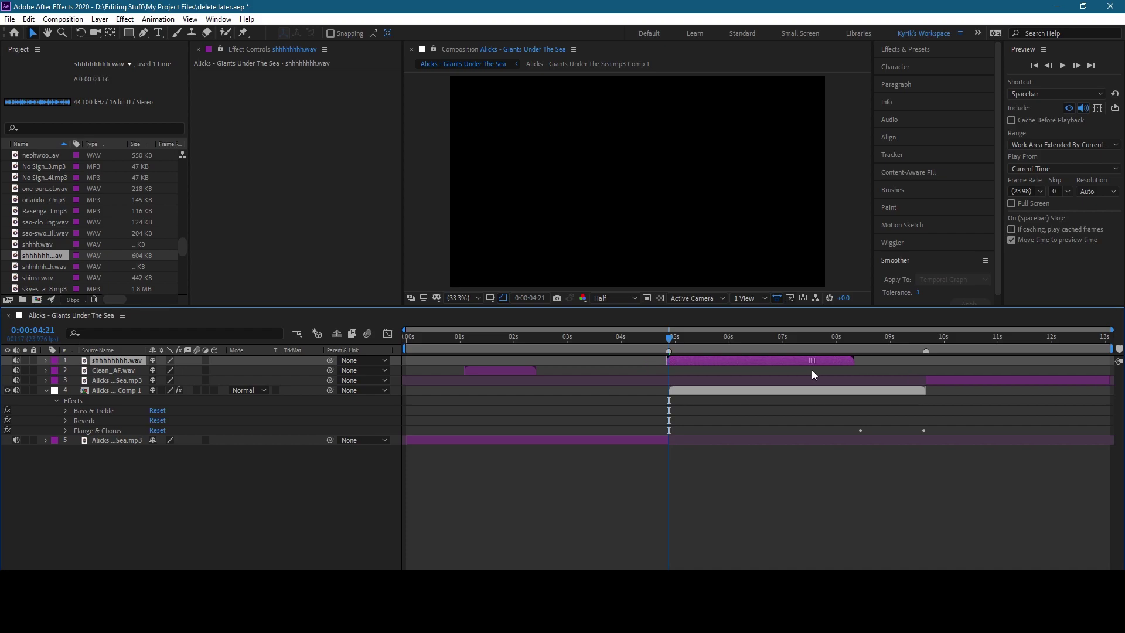
{"action": "key", "text": "ctrl+shift+c"}
{"action": "key", "text": "Return"}
- Apply Reverb to the shhh pre-comp and collapse its settings
{"action": "key", "text": "ctrl+space"}
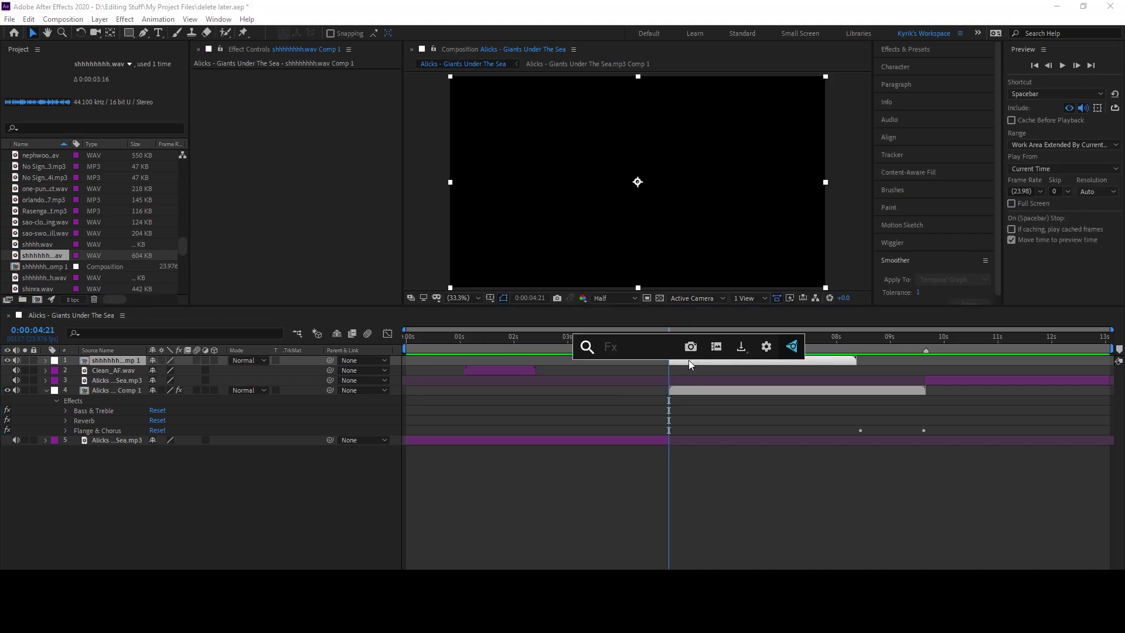
{"action": "type", "text": "reverb"}
{"action": "key", "text": "Return"}
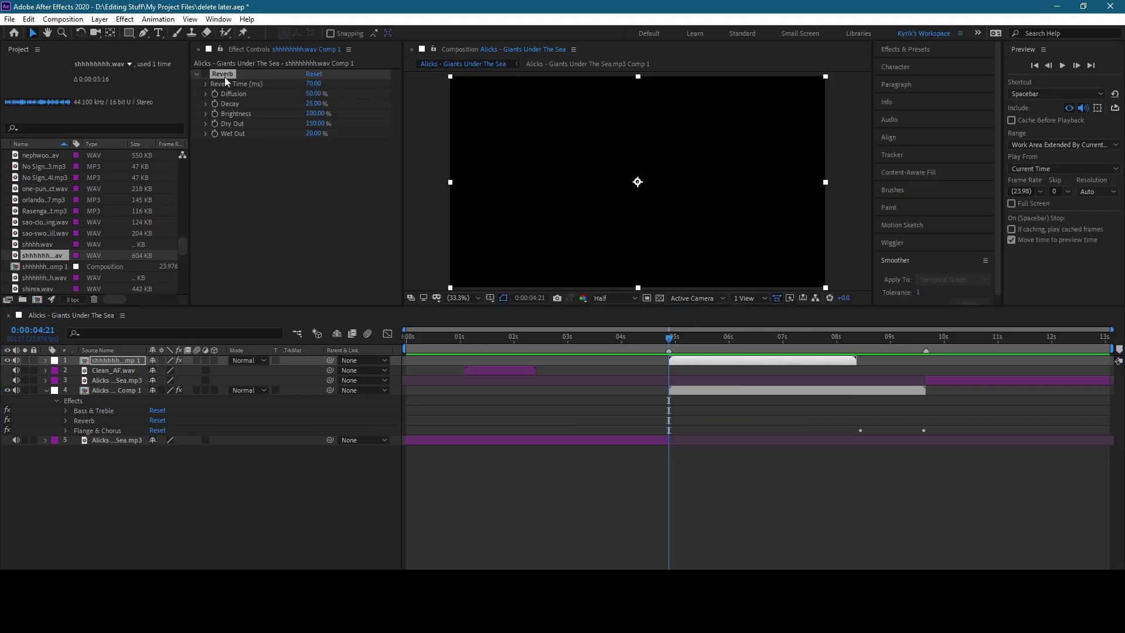
{"action": "left_click", "coordinate": [196, 74]}
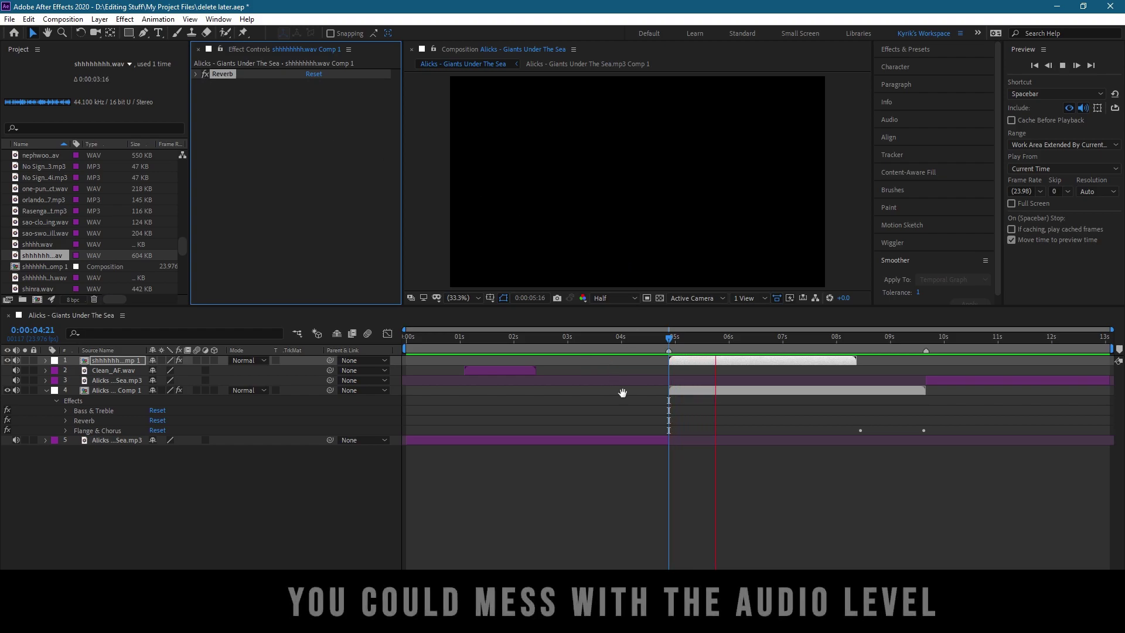
- Lower the shhh pre-comp's Audio Levels to -16 dB after trying -8 and -14 dB
{"action": "key", "text": "l"}
{"action": "left_click", "coordinate": [159, 371]}
{"action": "type", "text": "-8"}
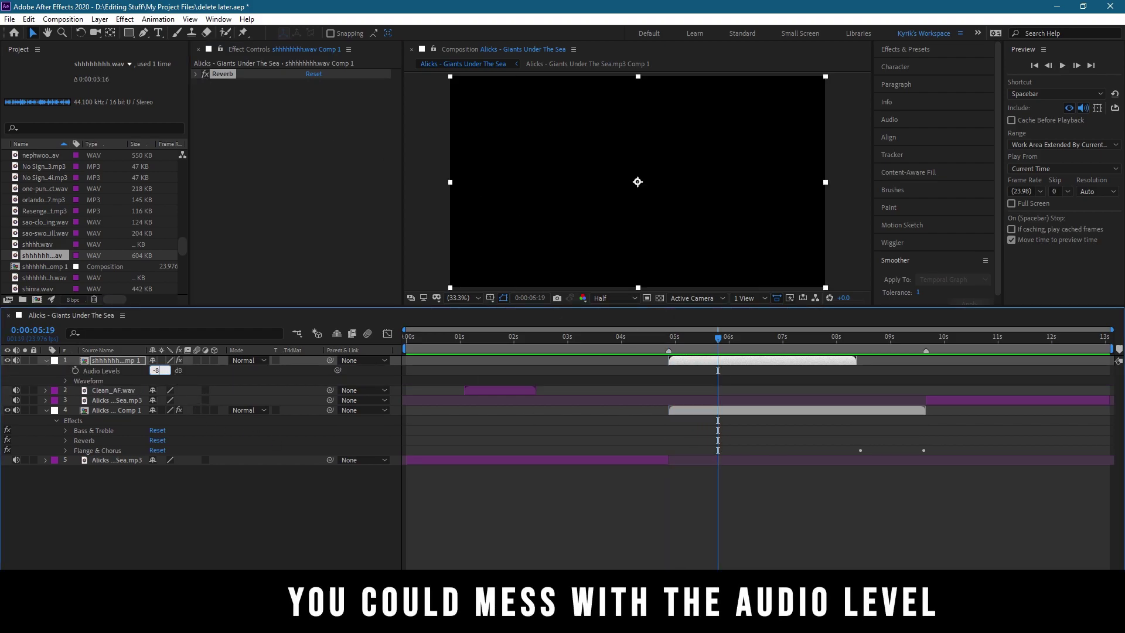
{"action": "key", "text": "Return"}
{"action": "key", "text": "space"}
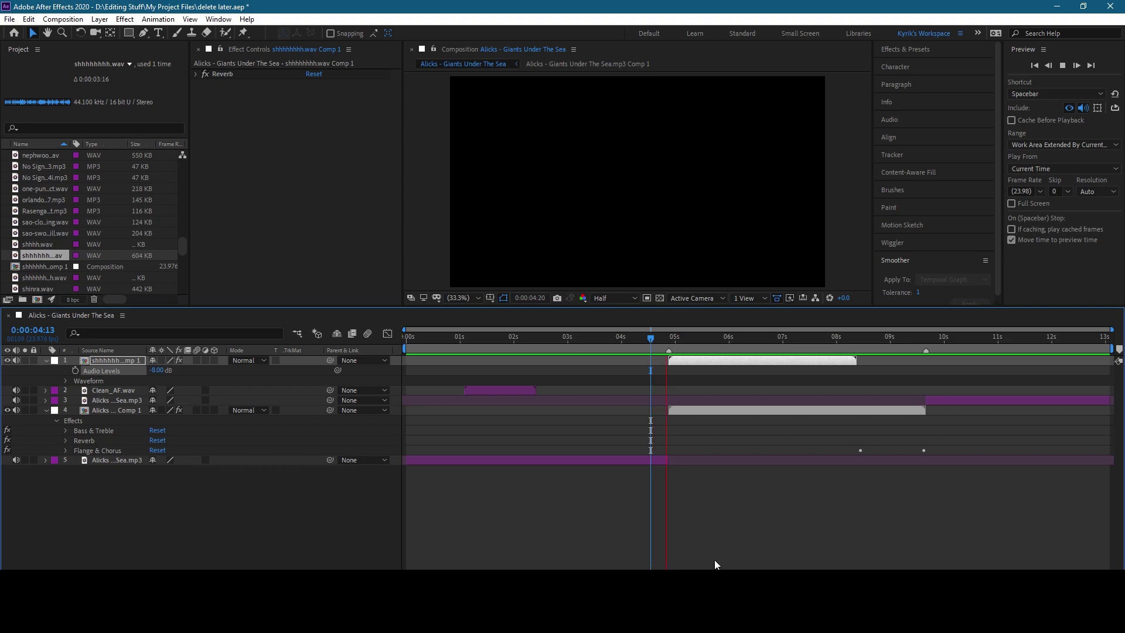
{"action": "key", "text": "space"}
{"action": "left_click", "coordinate": [155, 370]}
{"action": "type", "text": "-14"}
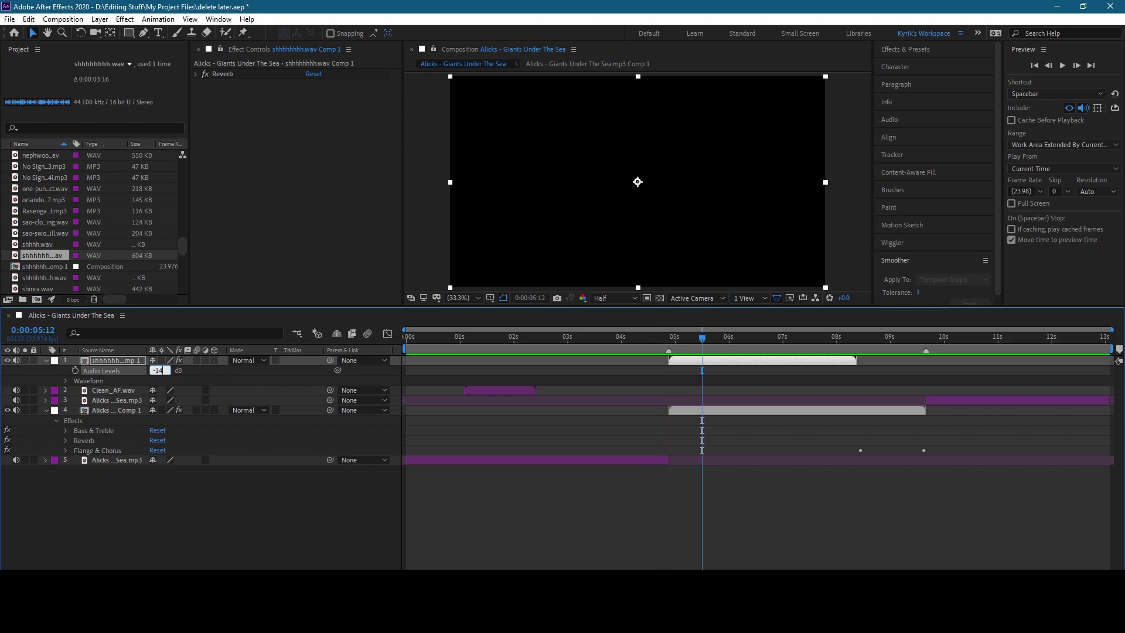
{"action": "key", "text": "Return"}
{"action": "key", "text": "space"}
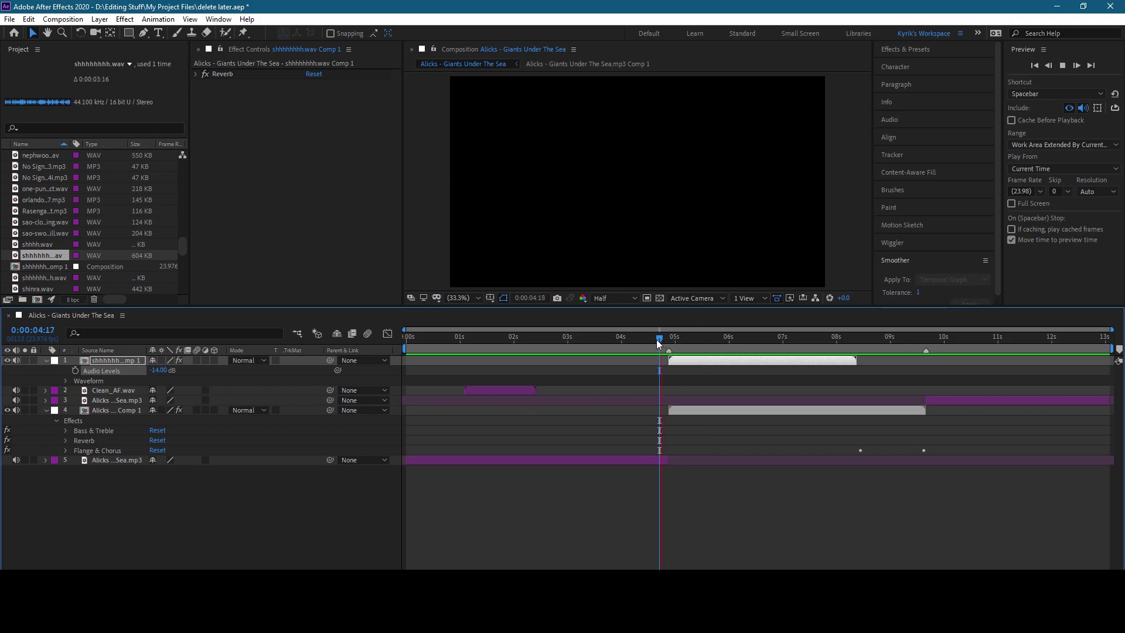
{"action": "left_click", "coordinate": [649, 342]}
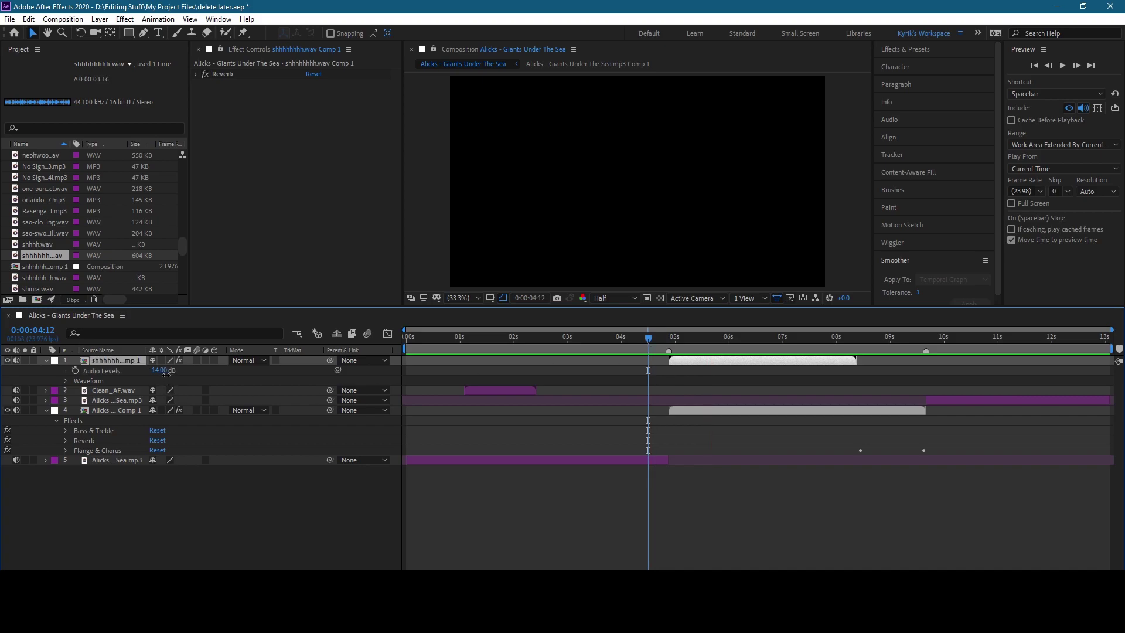
{"action": "left_click_drag", "start_coordinate": [166, 374], "coordinate": [170, 381]}
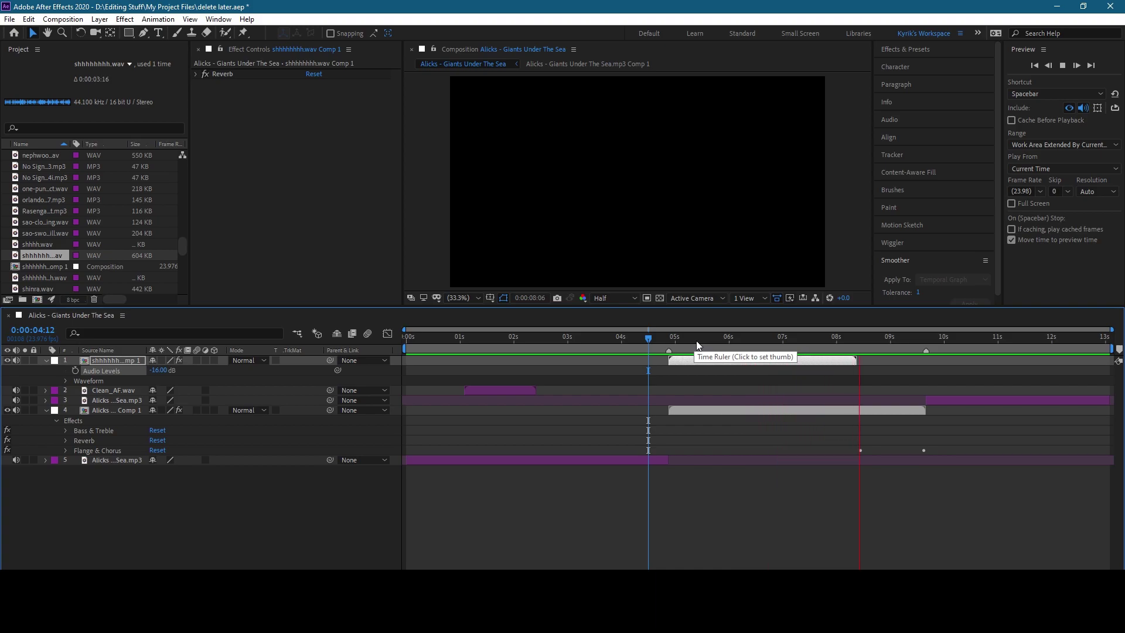
- Try Clean_AF.wav at about 4.9 s, preview from 0:00:03:22, then delete it
{"action": "left_click", "coordinate": [670, 343]}
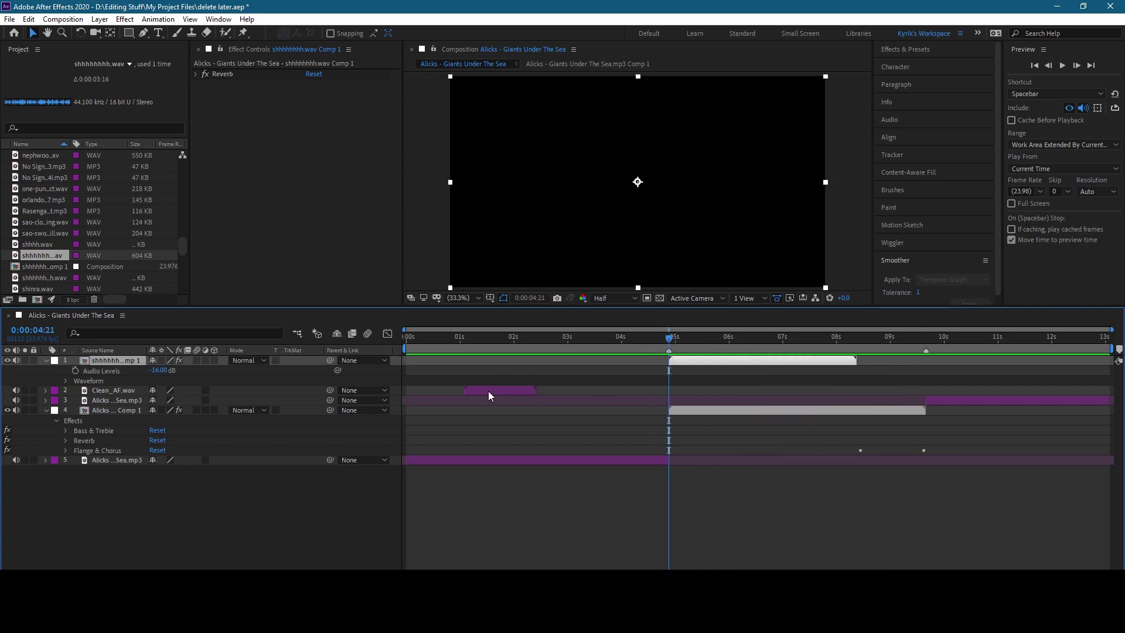
{"action": "mouse_move", "coordinate": [487, 391]}
{"action": "left_mouse_down"}
{"action": "mouse_move", "coordinate": [685, 388]}
{"action": "mouse_move", "coordinate": [667, 386]}
{"action": "left_mouse_up"}
{"action": "key", "text": "l"}
{"action": "key", "text": "l"}
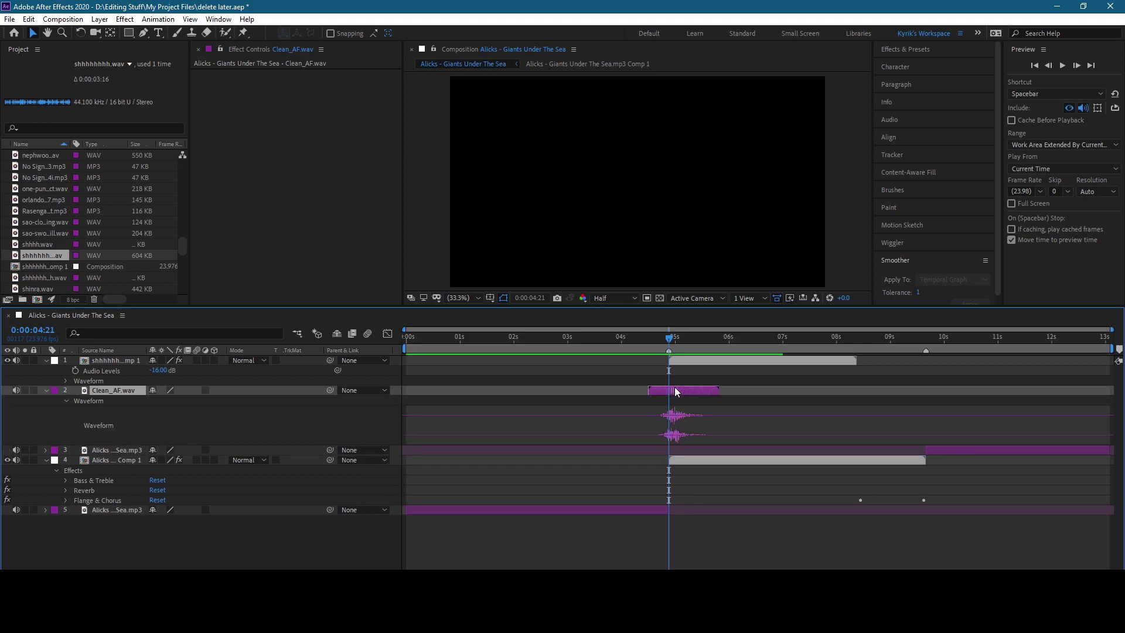
{"action": "left_click", "coordinate": [618, 339]}
{"action": "key", "text": "space"}
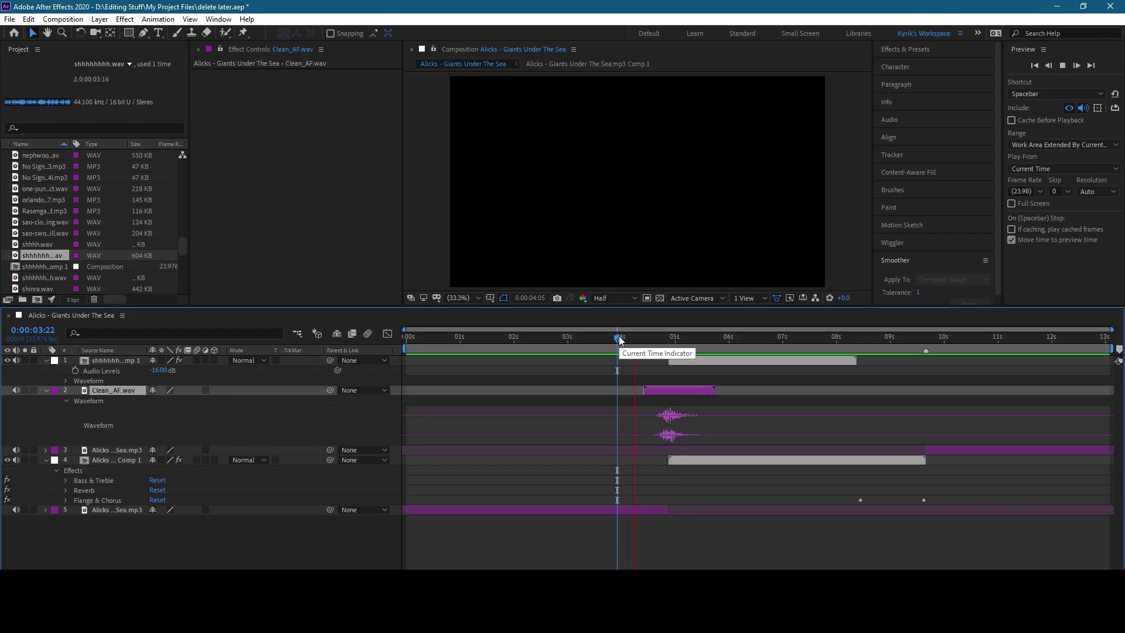
{"action": "left_click", "coordinate": [658, 389]}
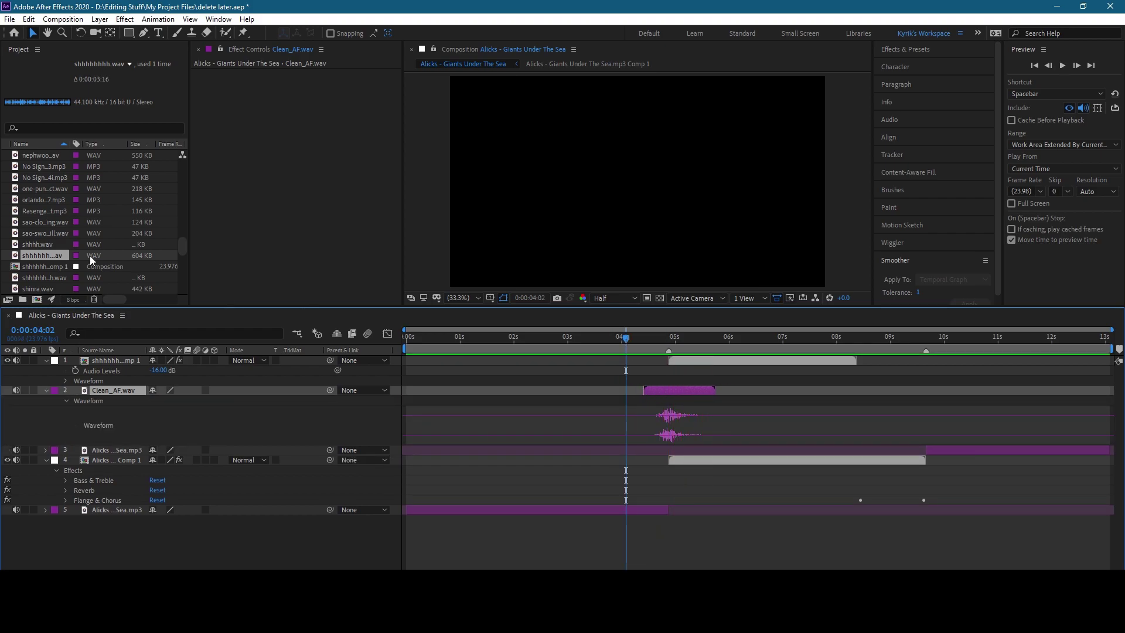
{"action": "key", "text": "Delete"}
{"action": "scroll", "coordinate": [33, 222], "scroll_direction": "up", "scroll_amount": 10}
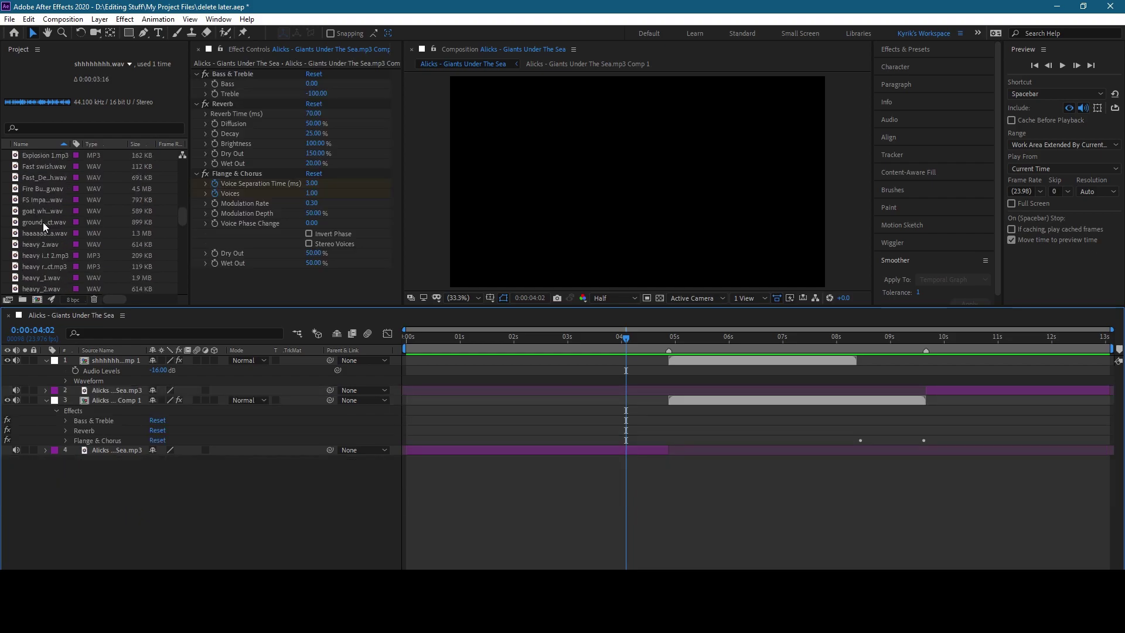
- Add bestwhoosh (1).wav near 0:00:04:21 and pre-compose it
{"action": "left_click", "coordinate": [43, 223]}
{"action": "scroll", "coordinate": [47, 240], "scroll_direction": "up", "scroll_amount": 10}
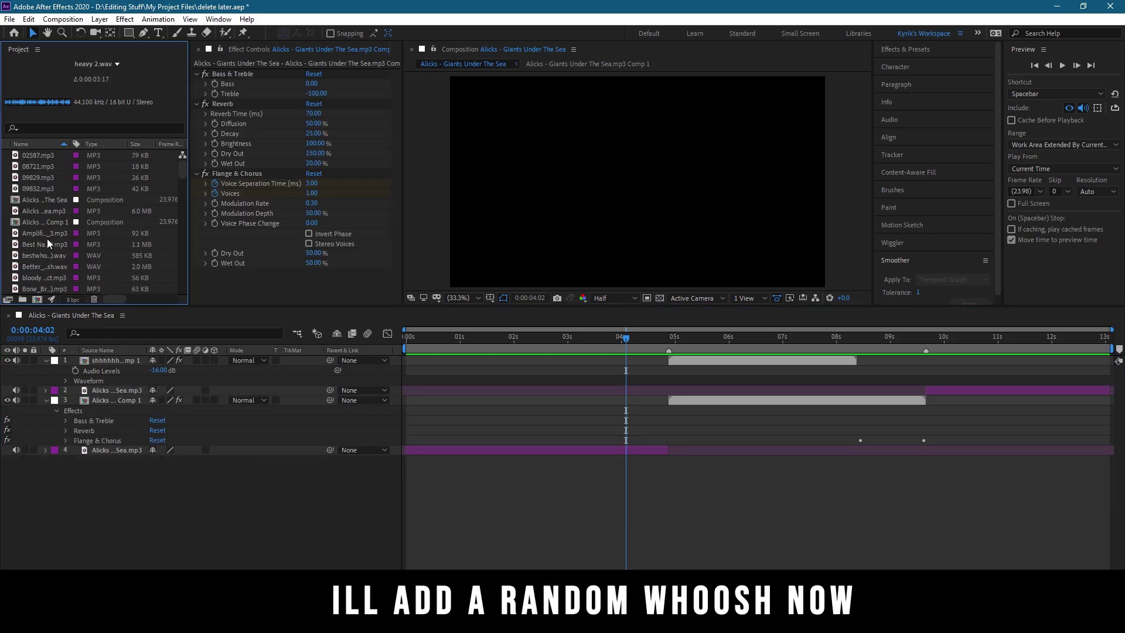
{"action": "left_click", "coordinate": [47, 242]}
{"action": "left_click", "coordinate": [46, 258]}
{"action": "left_click_drag", "start_coordinate": [47, 258], "coordinate": [654, 362]}
{"action": "left_click", "coordinate": [669, 338]}
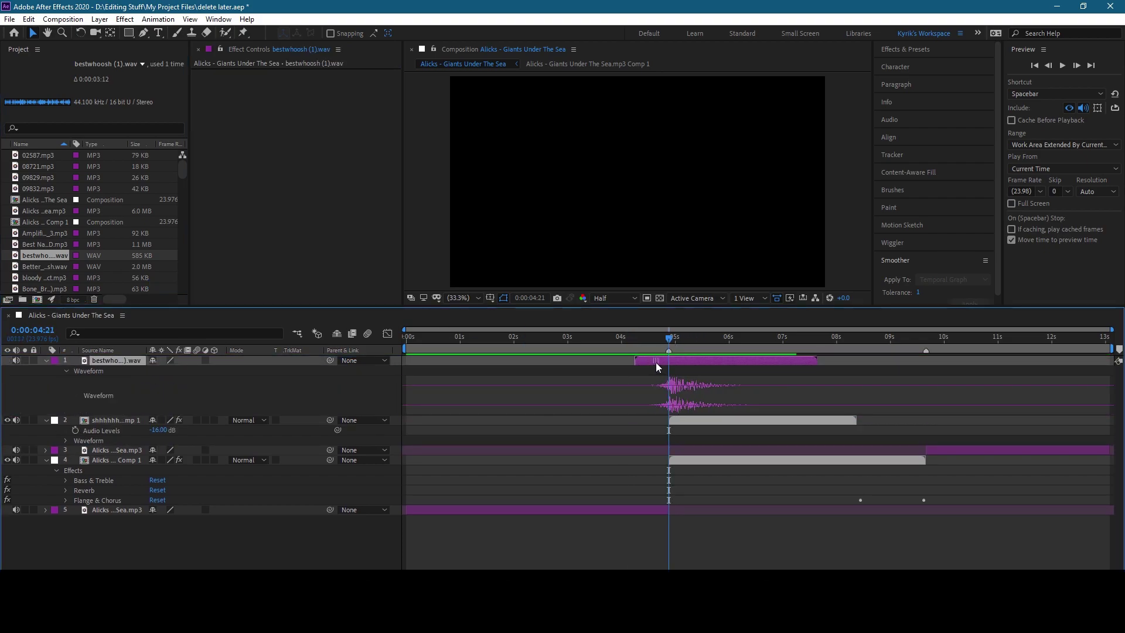
{"action": "key", "text": "ctrl+shift+c"}
{"action": "left_click", "coordinate": [590, 386]}
- Apply Reverb and Bass & Treble to the whoosh pre-comp
{"action": "key", "text": "ctrl+space"}
{"action": "type", "text": "real"}
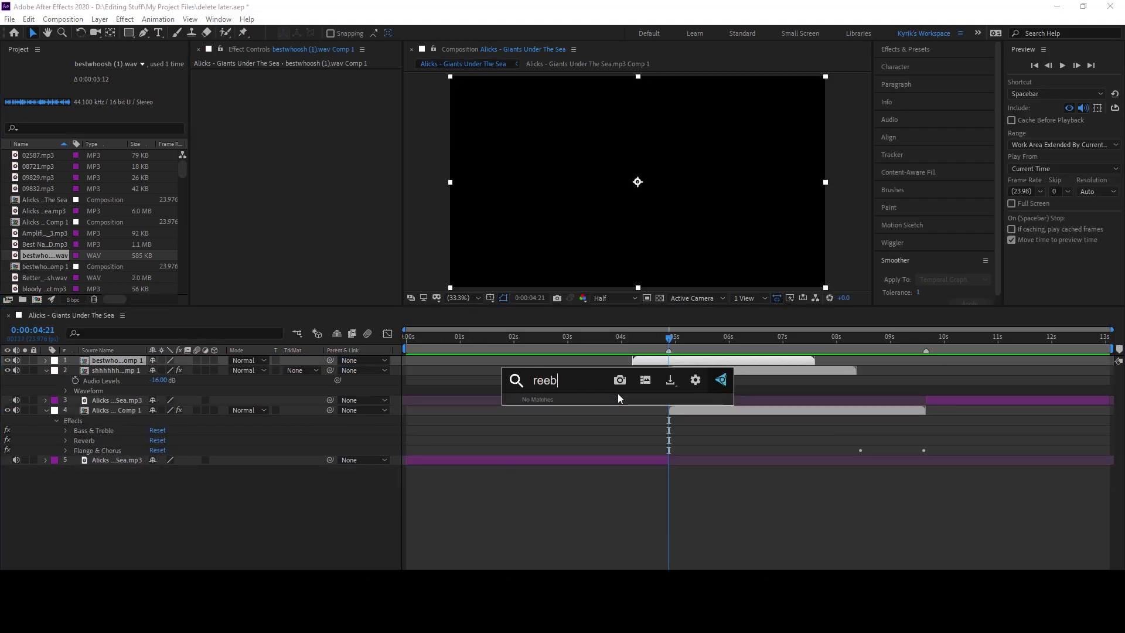
{"action": "key", "text": "BackSpace"}
{"action": "key", "text": "BackSpace"}
{"action": "key", "text": "BackSpace"}
{"action": "type", "text": "reverb"}
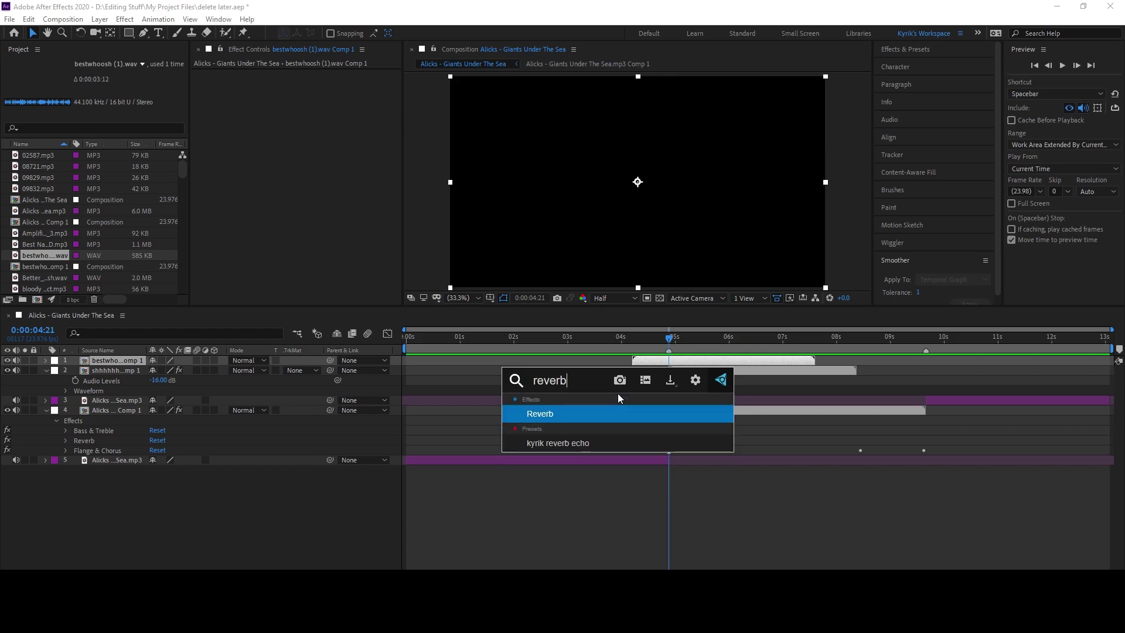
{"action": "key", "text": "Return"}
{"action": "key", "text": "ctrl+space"}
{"action": "type", "text": "bass"}
{"action": "key", "text": "Return"}
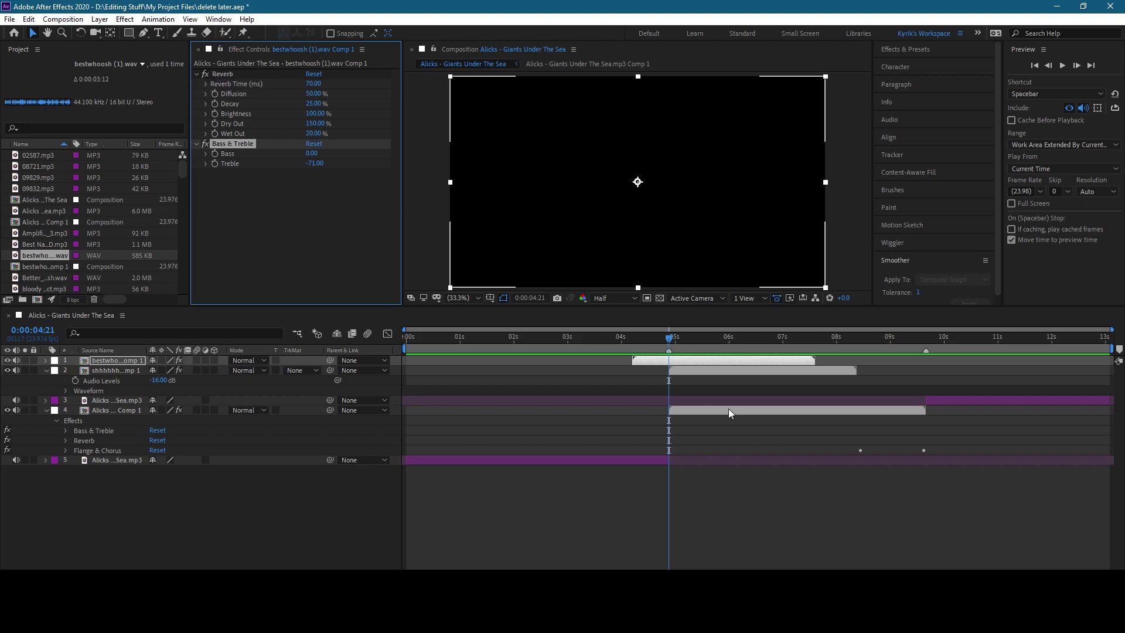
- Give the shhh pre-comp Flange & Chorus with 2 voices and preview from 0:00:04:01
{"action": "left_click", "coordinate": [681, 374]}
{"action": "key", "text": "ctrl+space"}
{"action": "type", "text": "flang"}
{"action": "key", "text": "Return"}
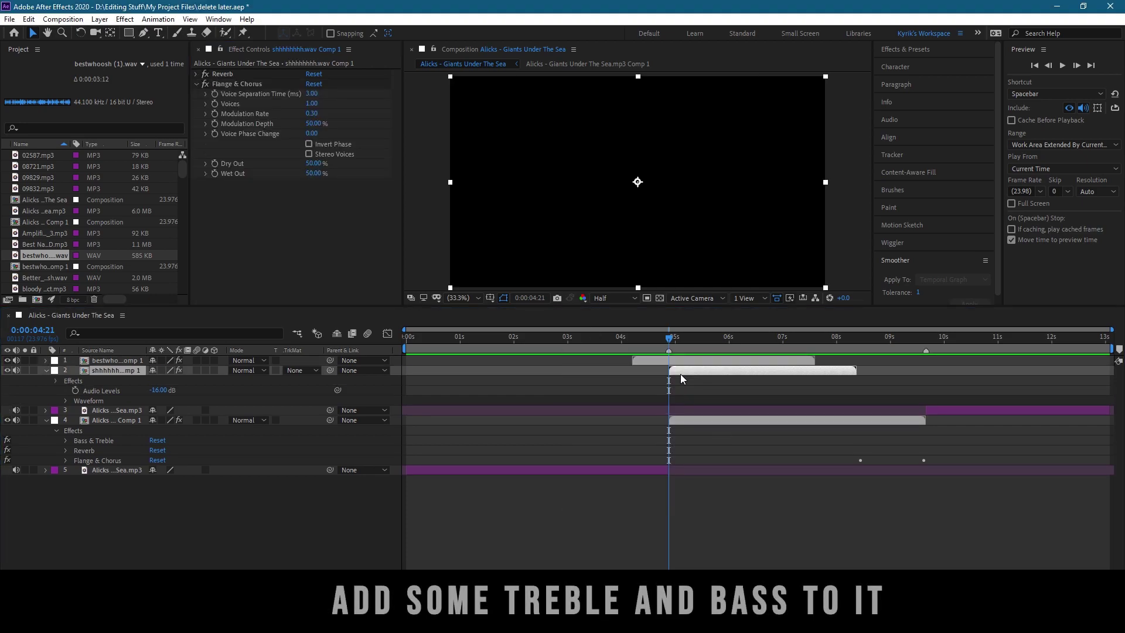
{"action": "left_click_drag", "start_coordinate": [311, 103], "coordinate": [320, 104]}
{"action": "left_click", "coordinate": [625, 338]}
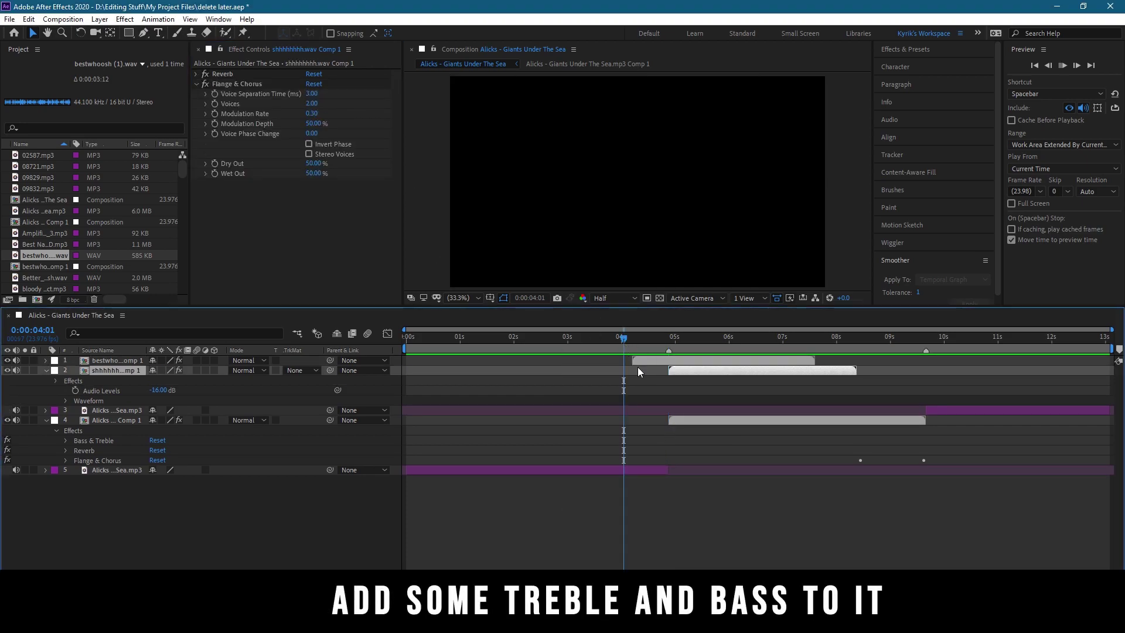
{"action": "key", "text": "space"}
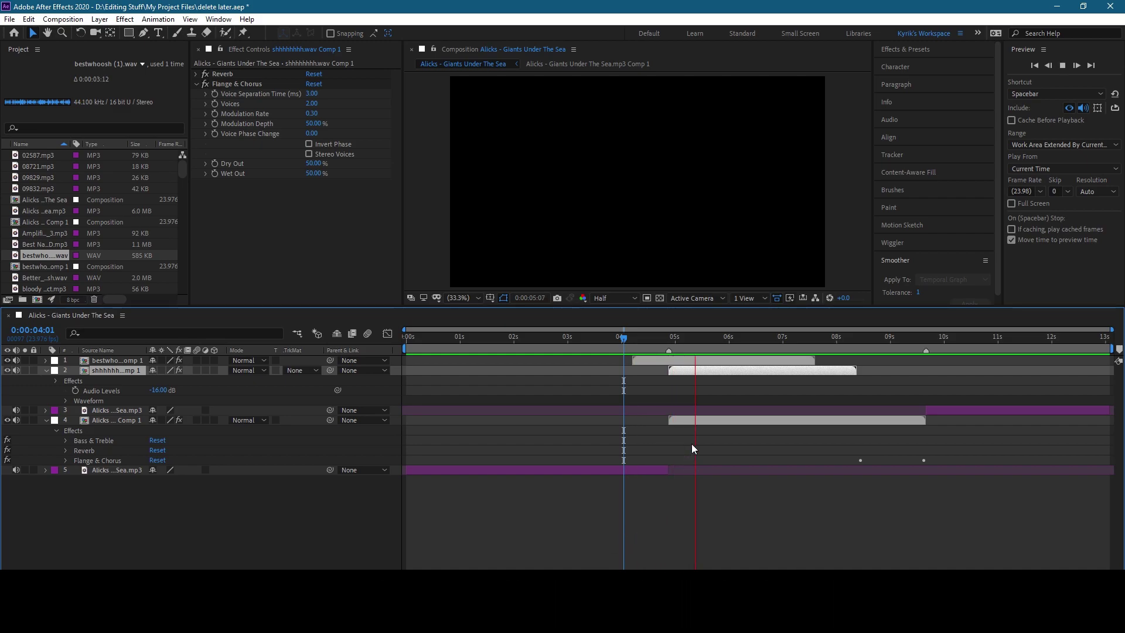
- Trim the whoosh layer's out-point shorter using its waveform
{"action": "left_click", "coordinate": [670, 358]}
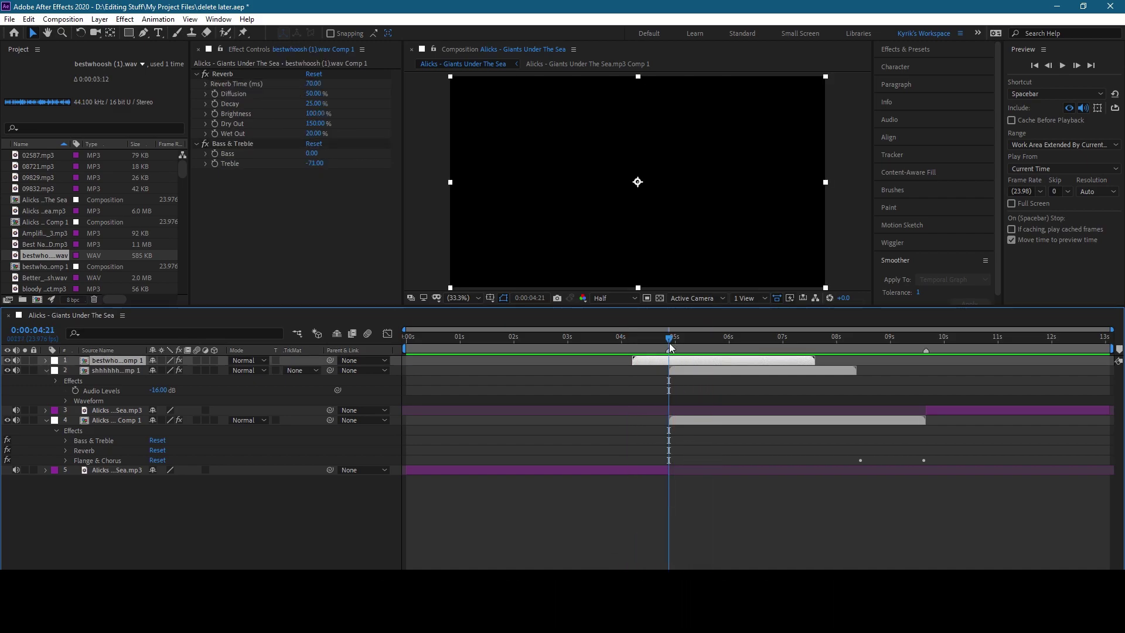
{"action": "key", "text": "l"}
{"action": "key", "text": "l"}
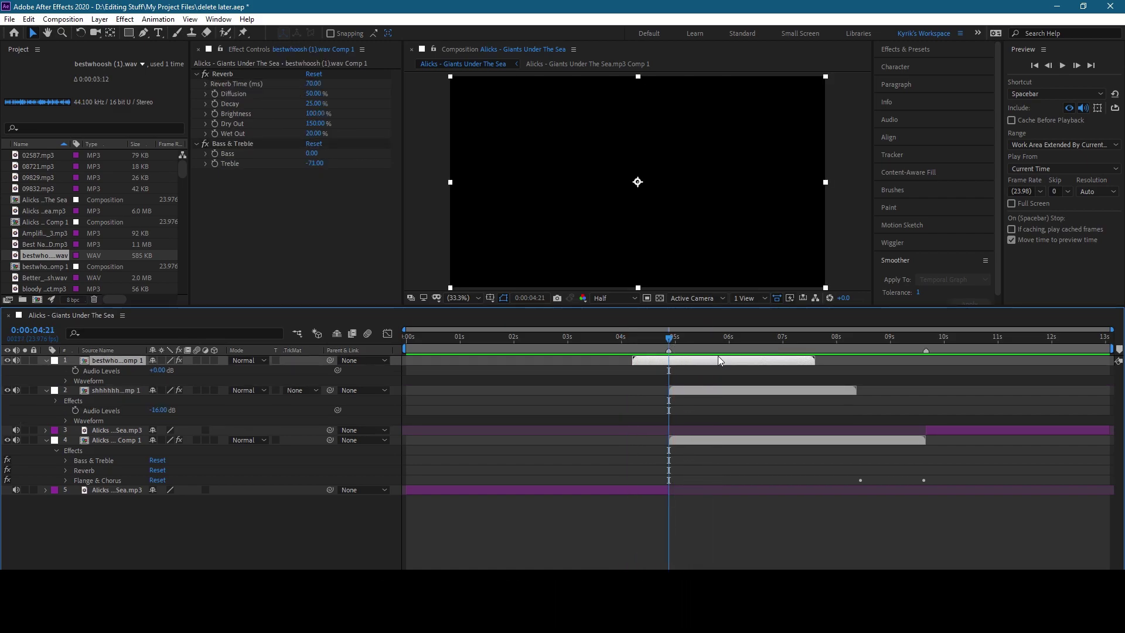
{"action": "key", "text": "l"}
{"action": "key", "text": "l"}
{"action": "left_click_drag", "start_coordinate": [814, 360], "coordinate": [703, 360]}
{"action": "left_click", "coordinate": [638, 339]}
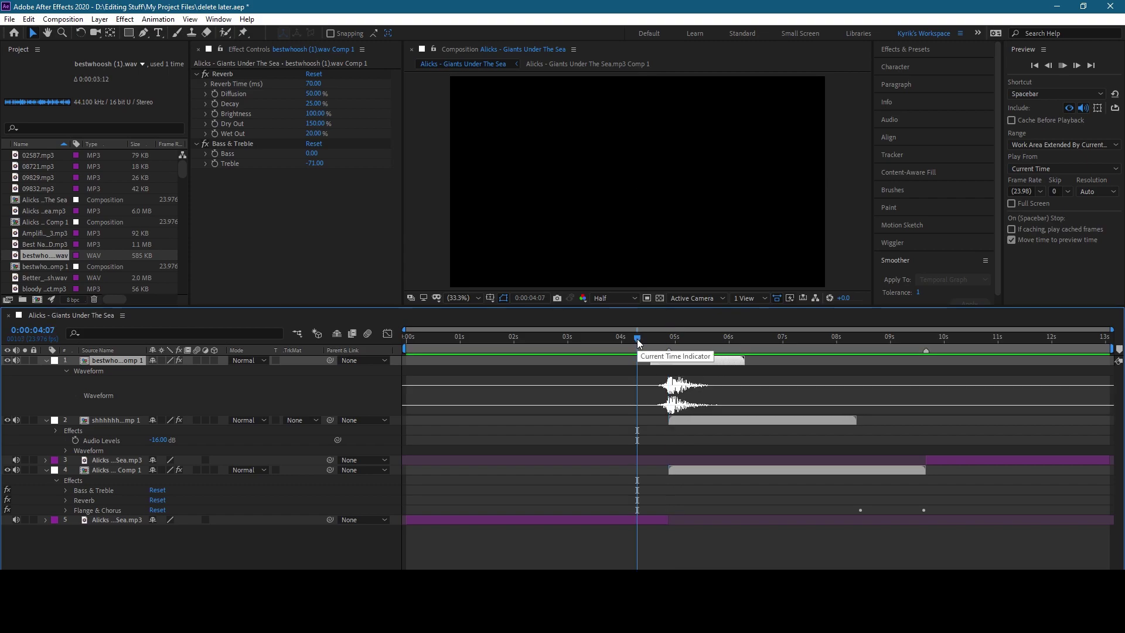
{"action": "key", "text": "Page_Up"}
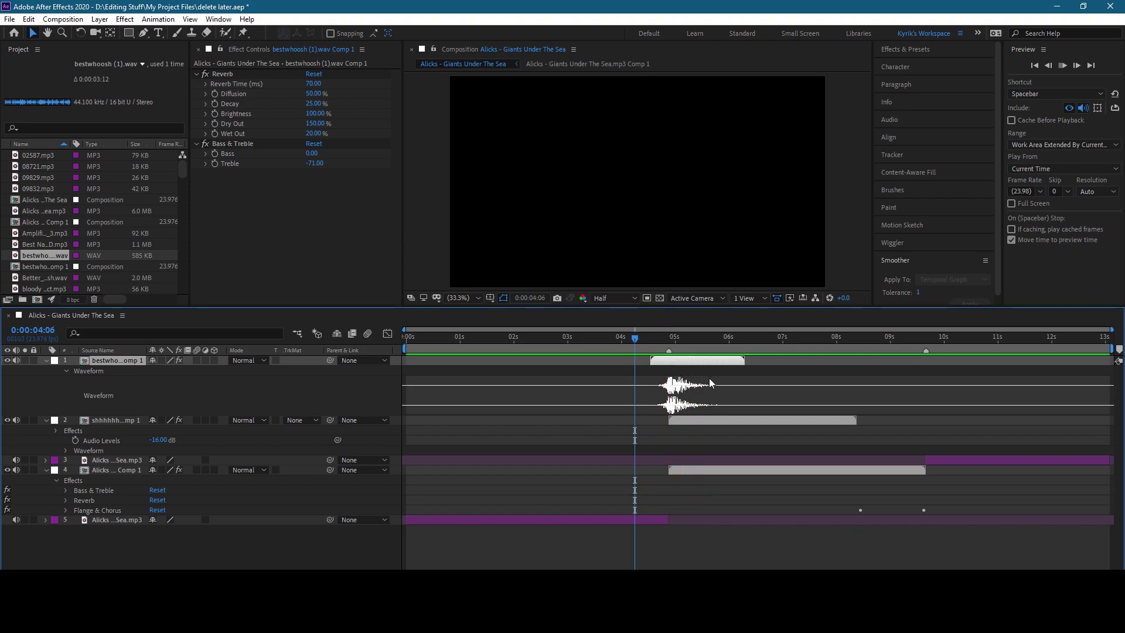
- Set the whoosh's Bass & Treble to bass -100 and treble 19, previewing from 4:13
{"action": "left_click_drag", "start_coordinate": [311, 153], "coordinate": [270, 153]}
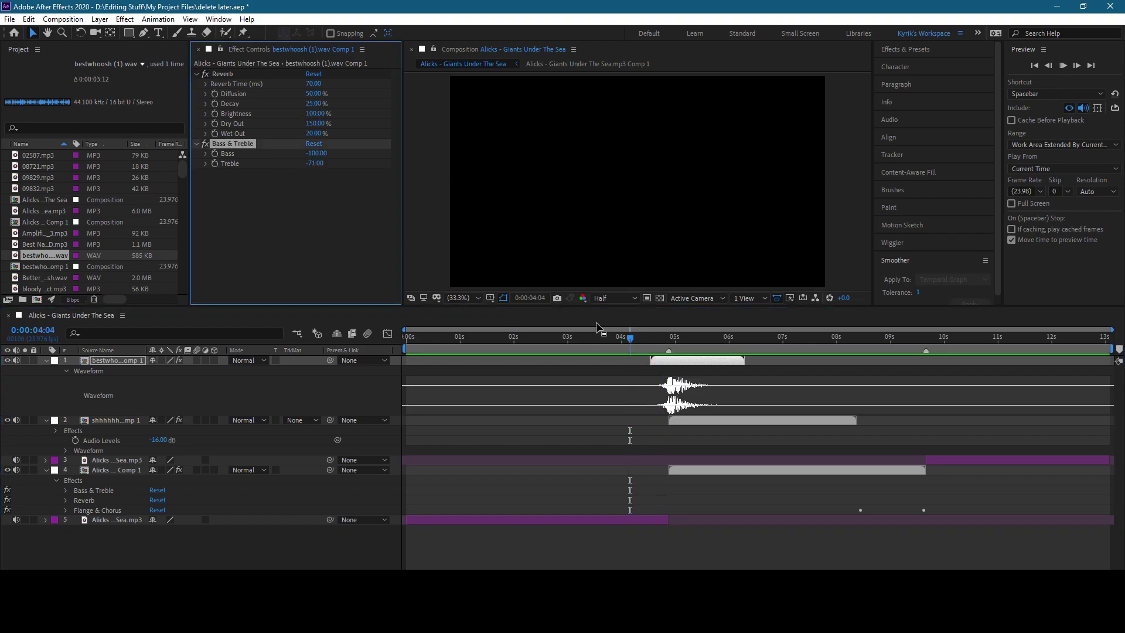
{"action": "key", "text": "space"}
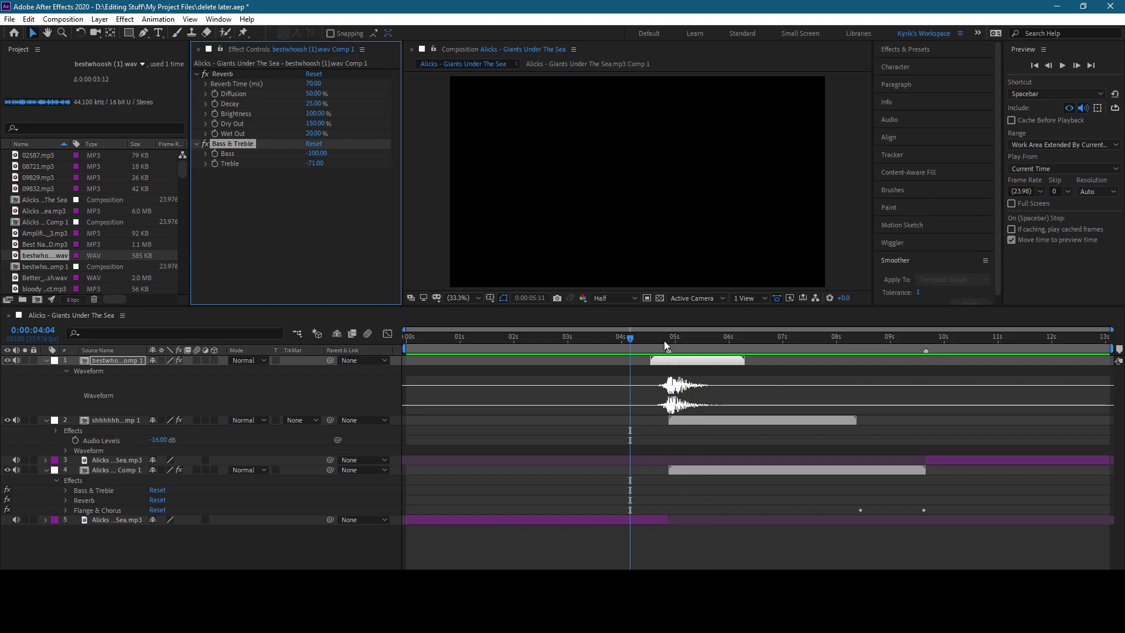
{"action": "left_click_drag", "start_coordinate": [665, 345], "coordinate": [649, 345]}
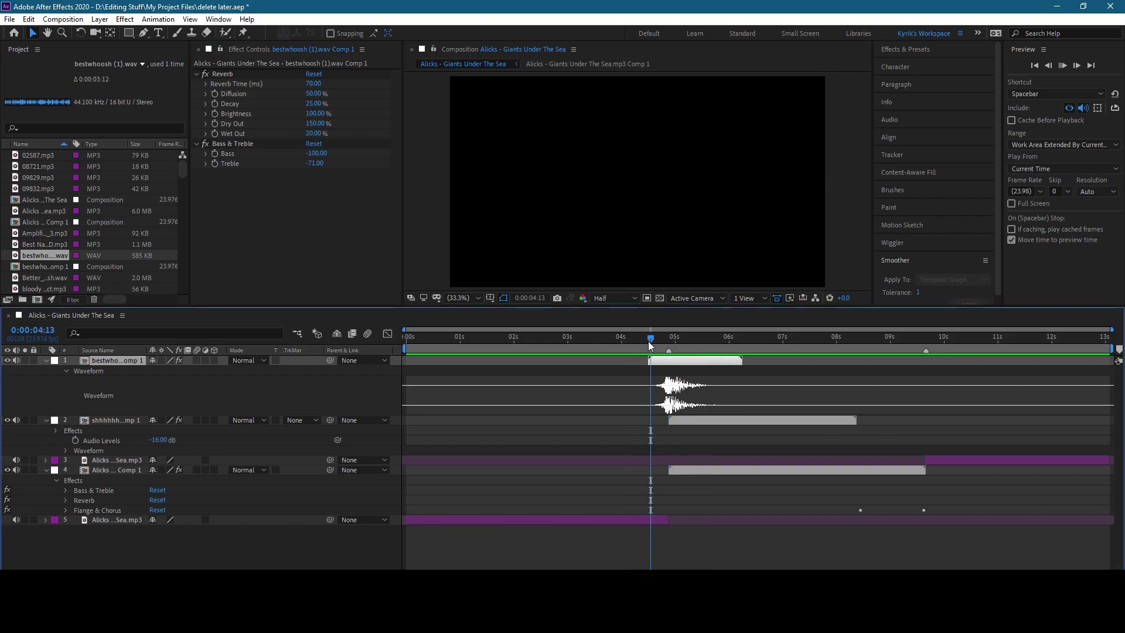
{"action": "key", "text": "space"}
{"action": "left_click_drag", "start_coordinate": [314, 163], "coordinate": [428, 228]}
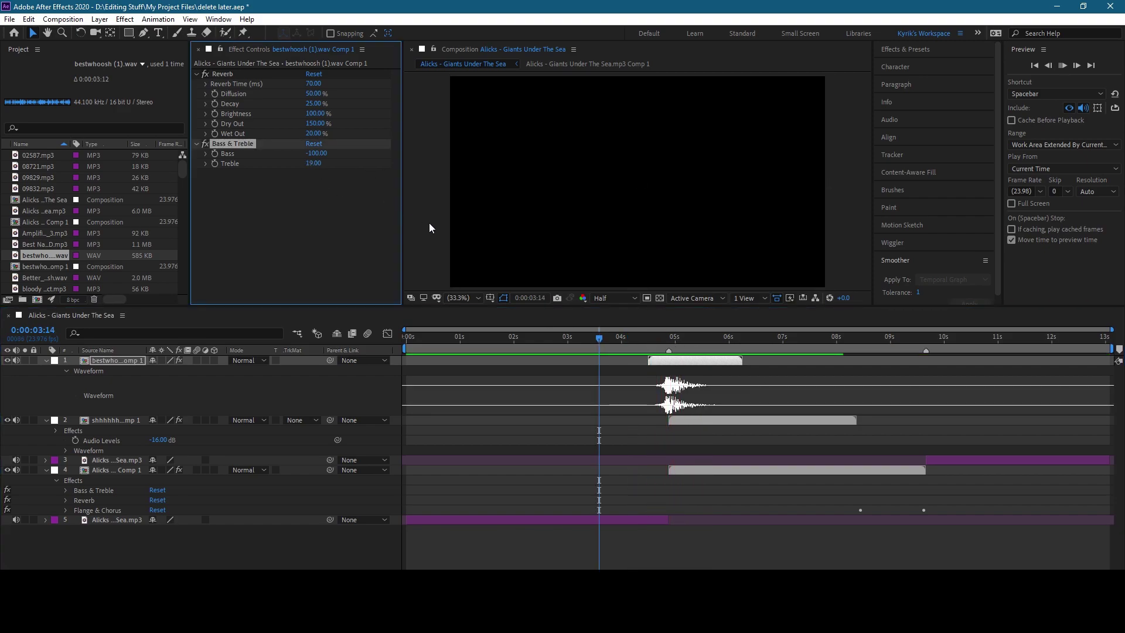
{"action": "key", "text": "space"}
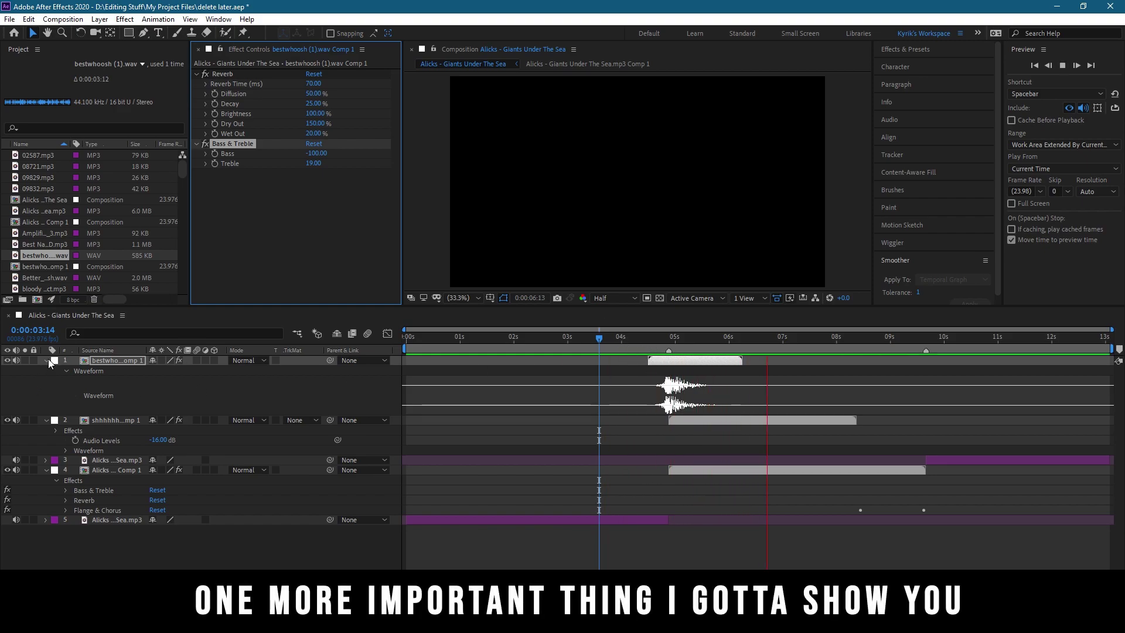
- Delete the two whoosh layers and all remaining song layers from the timeline
{"action": "key", "text": "Delete"}
{"action": "left_click", "coordinate": [685, 366]}
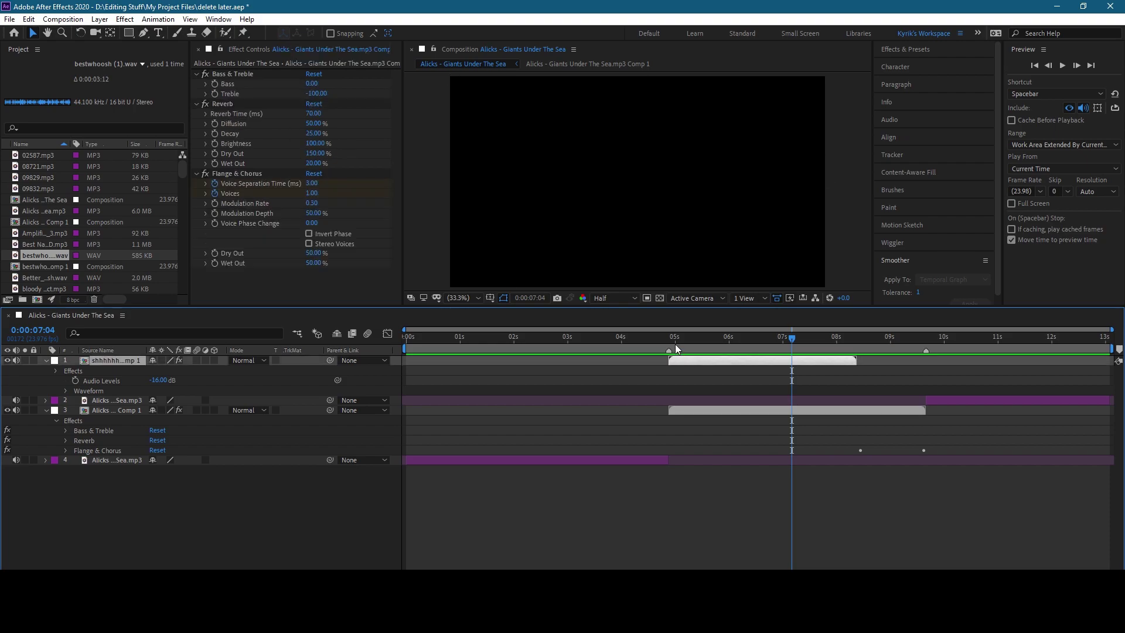
{"action": "key", "text": "Delete"}
{"action": "left_click", "coordinate": [700, 372]}
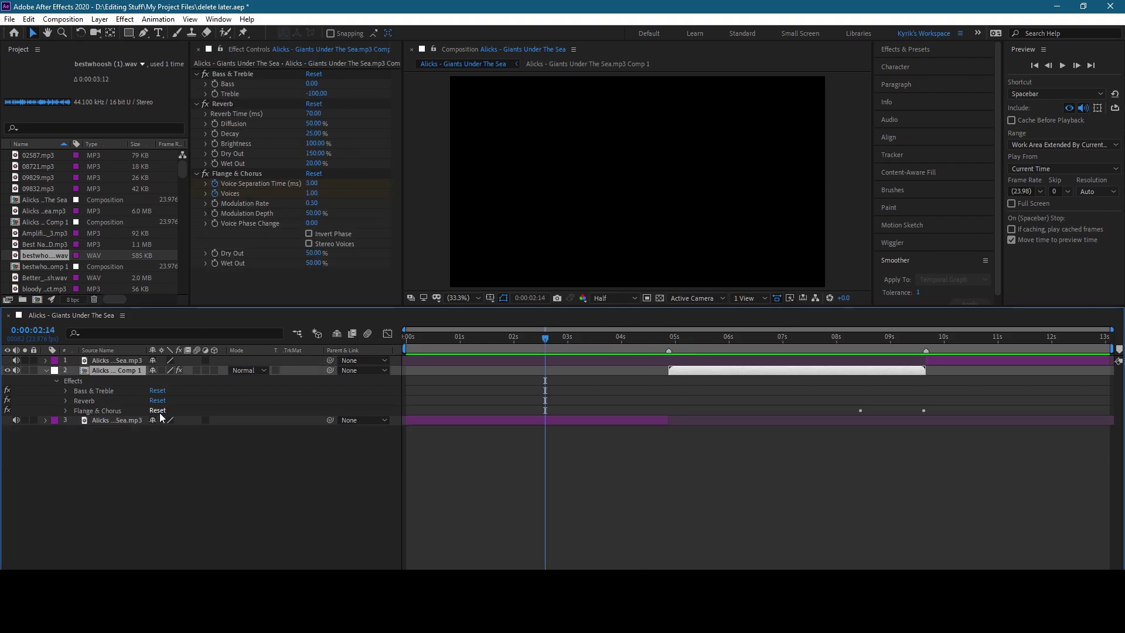
{"action": "left_click", "coordinate": [103, 420]}
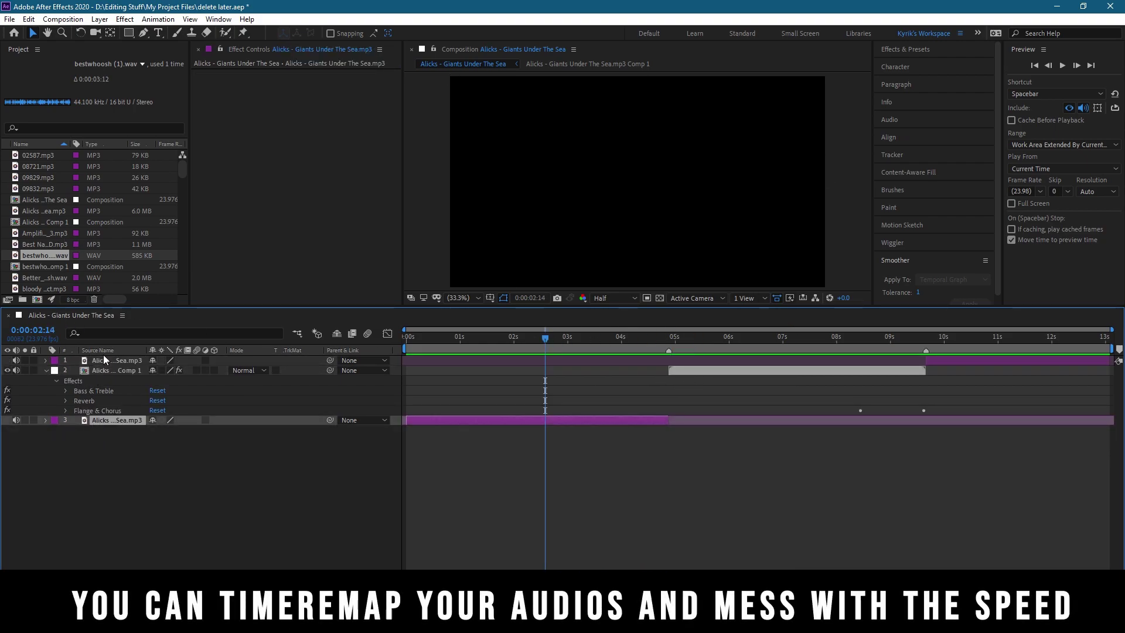
{"action": "left_click", "coordinate": [103, 354], "text": "ctrl"}
{"action": "key", "text": "Delete"}
- Add bestwhoosh (1).wav to the composition and preview it from its start
{"action": "left_click_drag", "start_coordinate": [47, 255], "coordinate": [448, 374]}
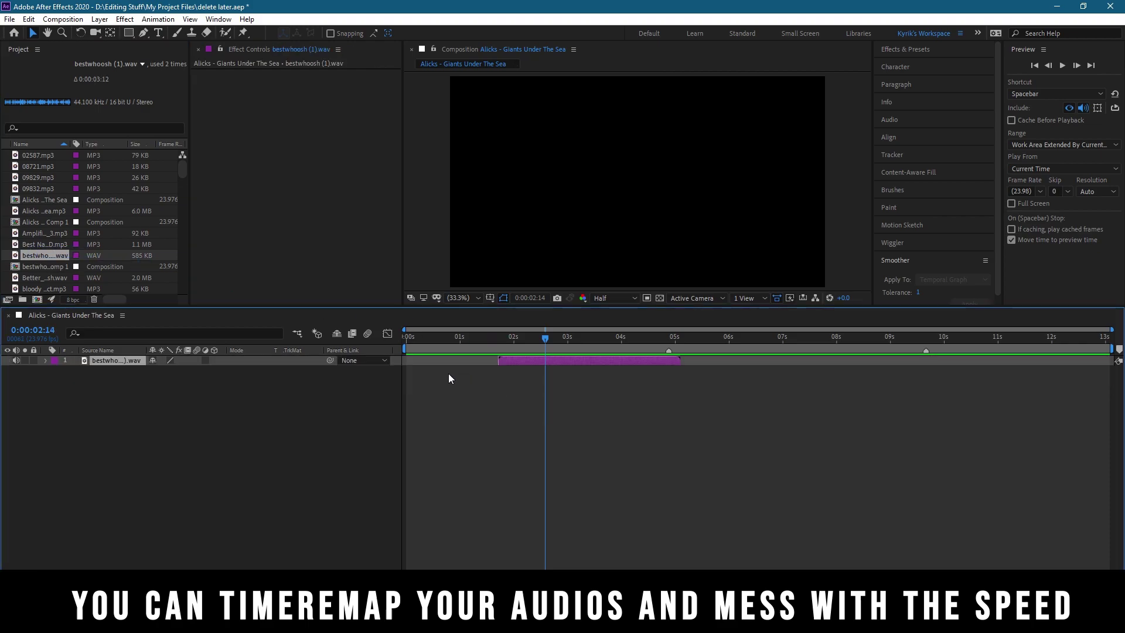
{"action": "key", "text": "i"}
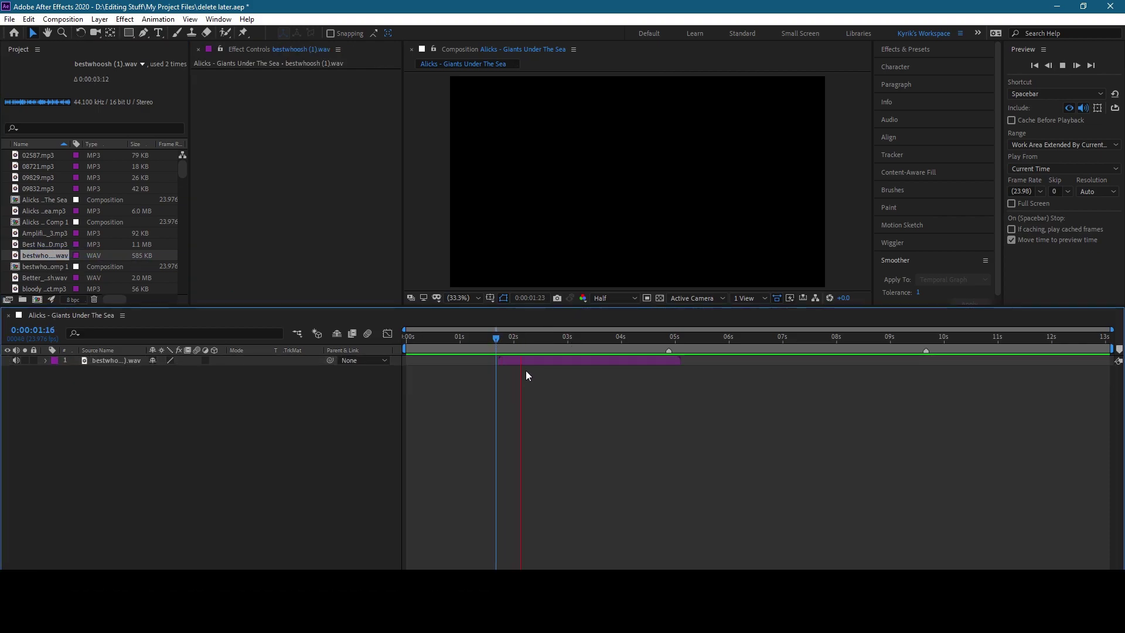
{"action": "key", "text": "space"}
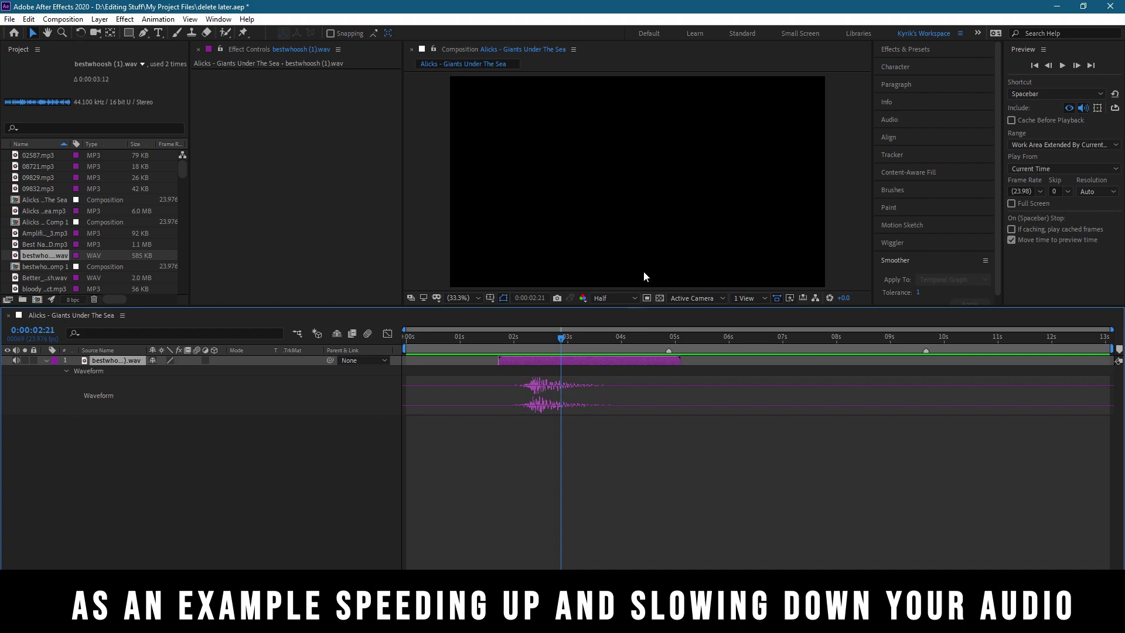
- Reverse the whoosh layer in time and preview the reversed sound
{"action": "right_click", "coordinate": [536, 359]}
{"action": "mouse_move", "coordinate": [568, 104]}
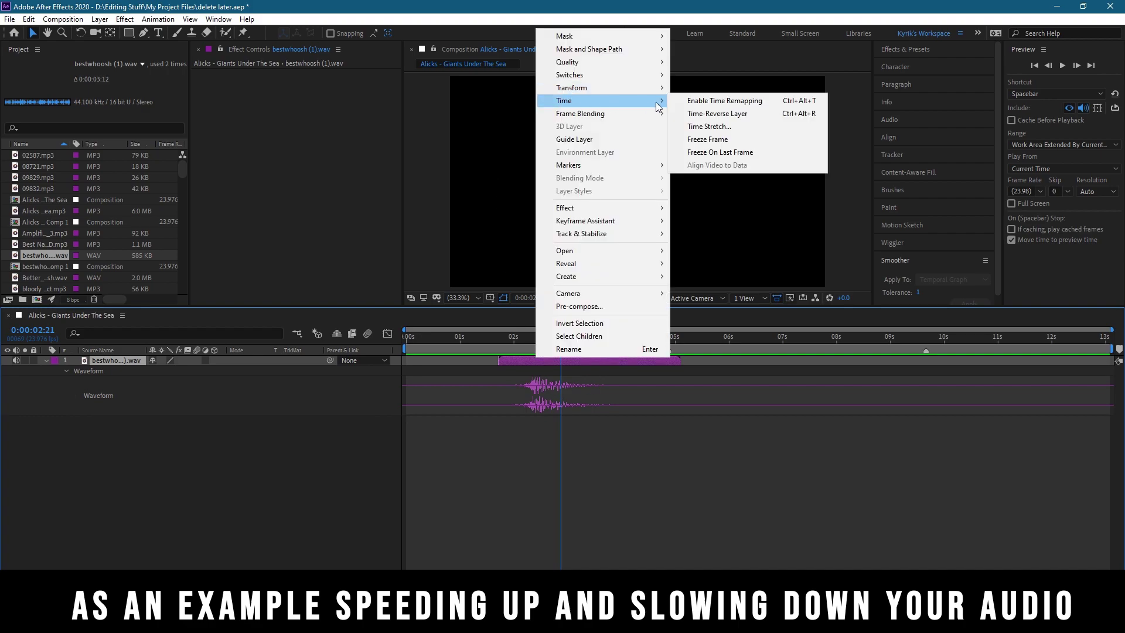
{"action": "left_click", "coordinate": [717, 114]}
{"action": "key", "text": "space"}
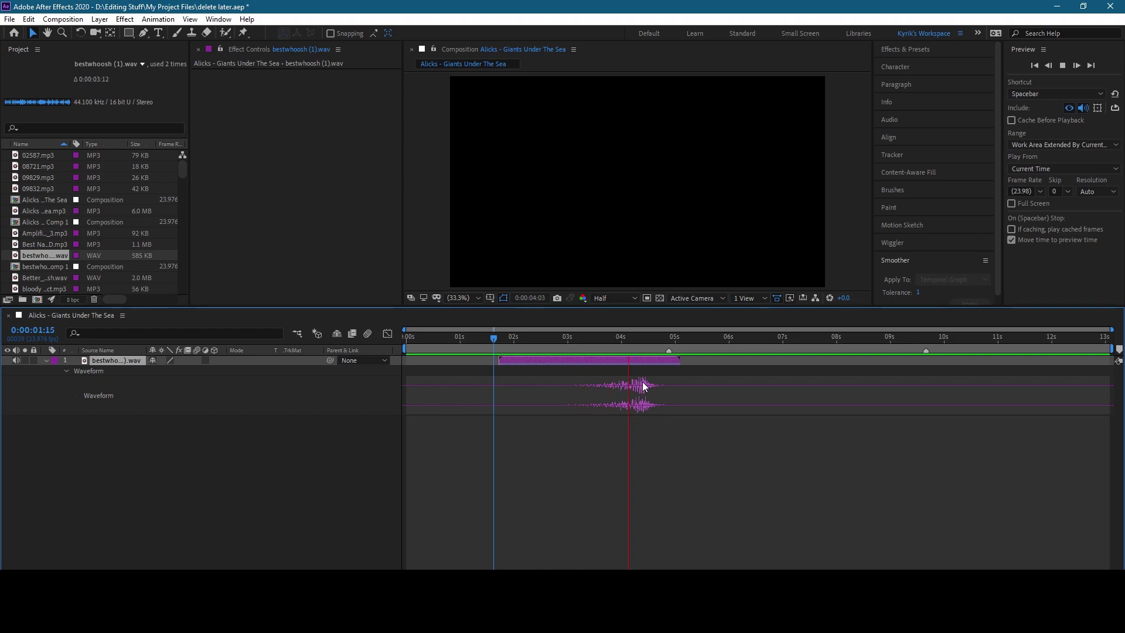
{"action": "key", "text": "space"}
- Time-stretch the whoosh layer with a 150% stretch factor
{"action": "left_click", "coordinate": [542, 343]}
{"action": "right_click", "coordinate": [528, 362]}
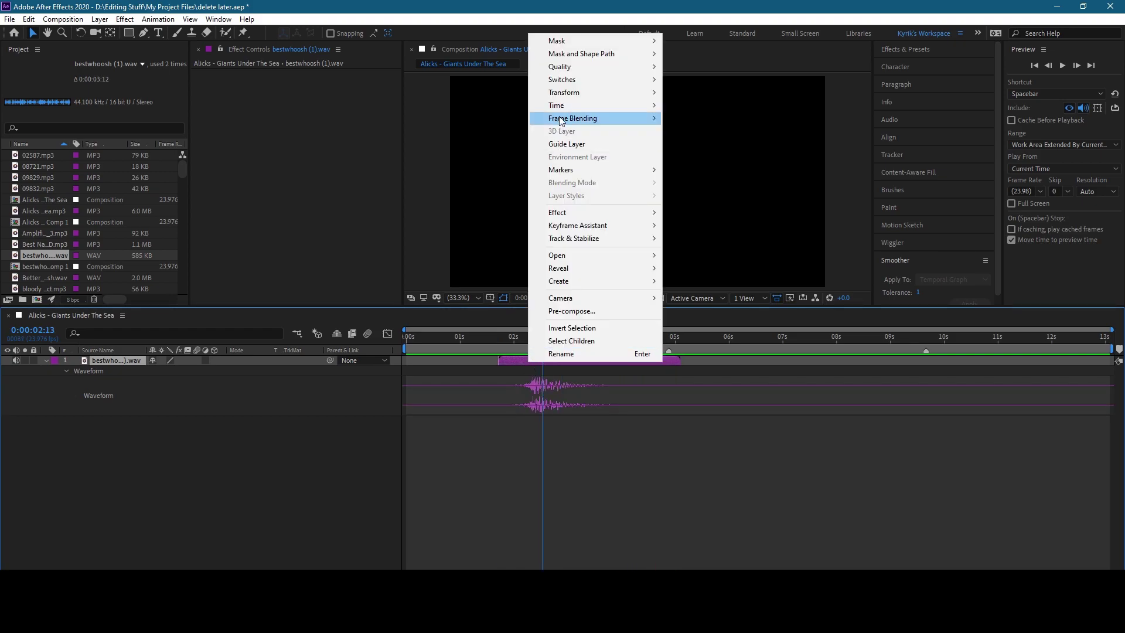
{"action": "mouse_move", "coordinate": [586, 106]}
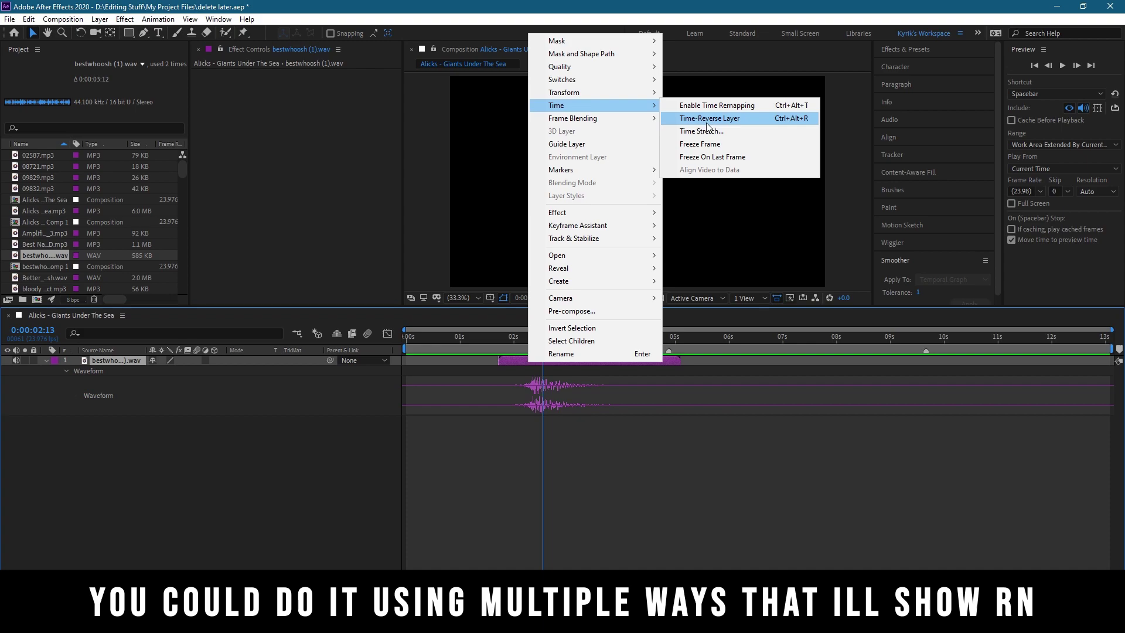
{"action": "left_click", "coordinate": [706, 131]}
{"action": "type", "text": "150"}
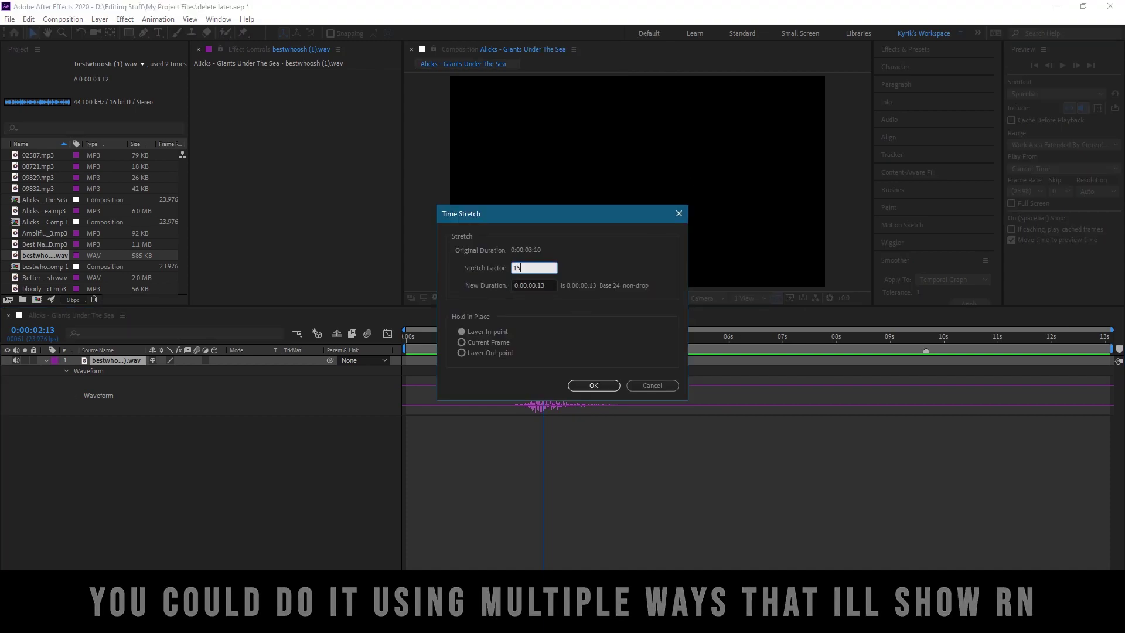
{"action": "key", "text": "Return"}
{"action": "left_click", "coordinate": [519, 343]}
- Undo the 150% stretch, trial-stretch the whoosh to about 9 seconds, then undo it
{"action": "key", "text": "space"}
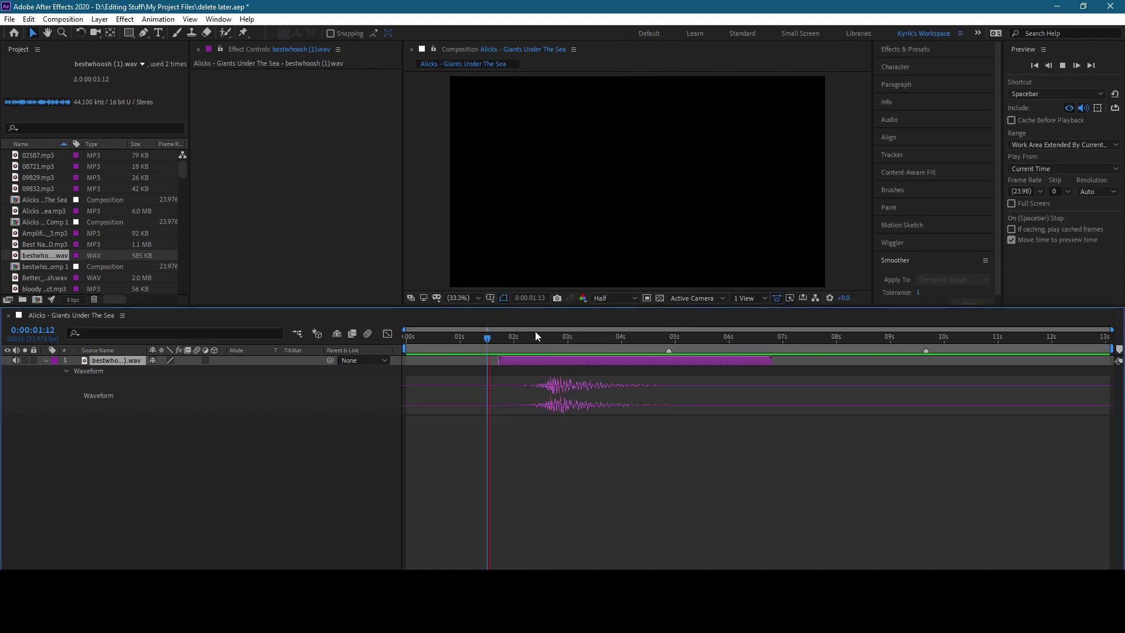
{"action": "key", "text": "space"}
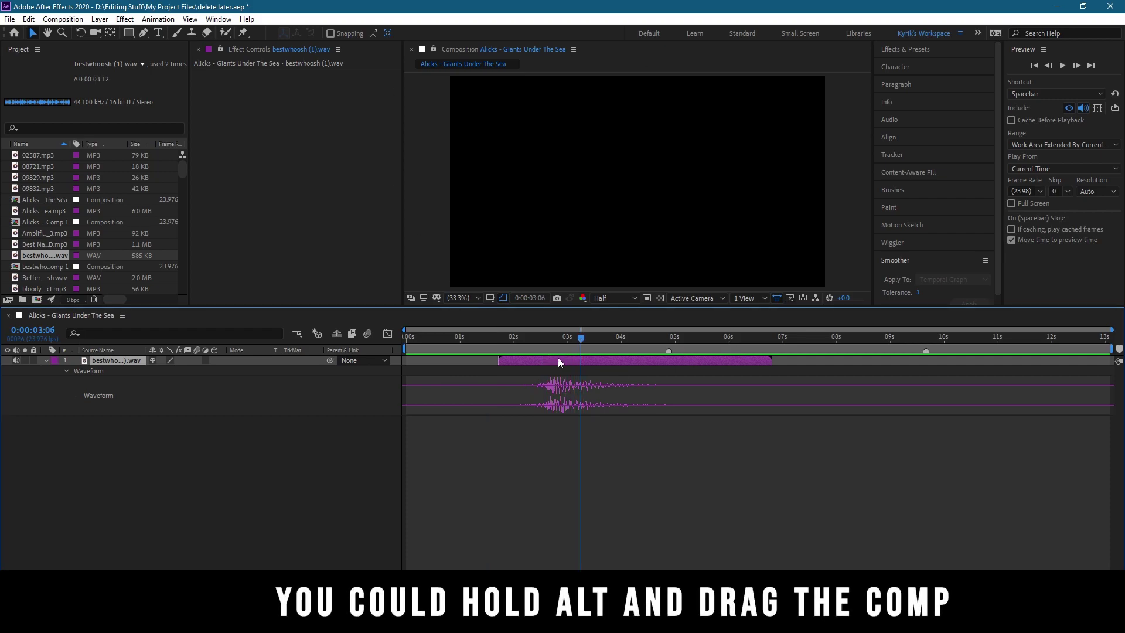
{"action": "key", "text": "ctrl+z"}
{"action": "left_click_drag", "start_coordinate": [679, 361], "coordinate": [910, 361]}
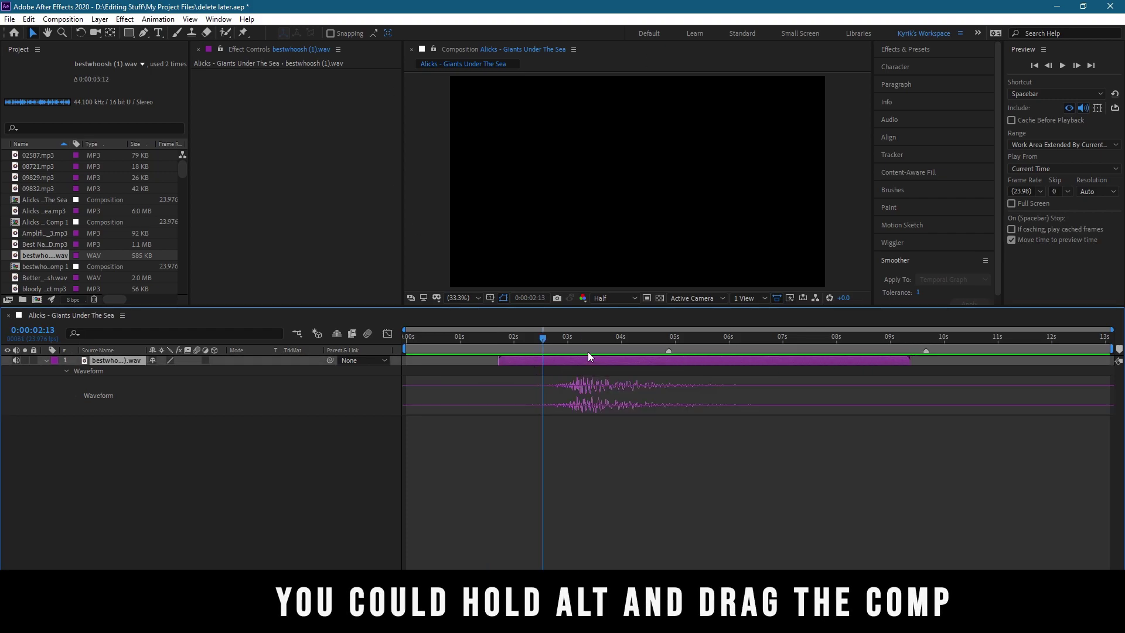
{"action": "left_click", "coordinate": [540, 338]}
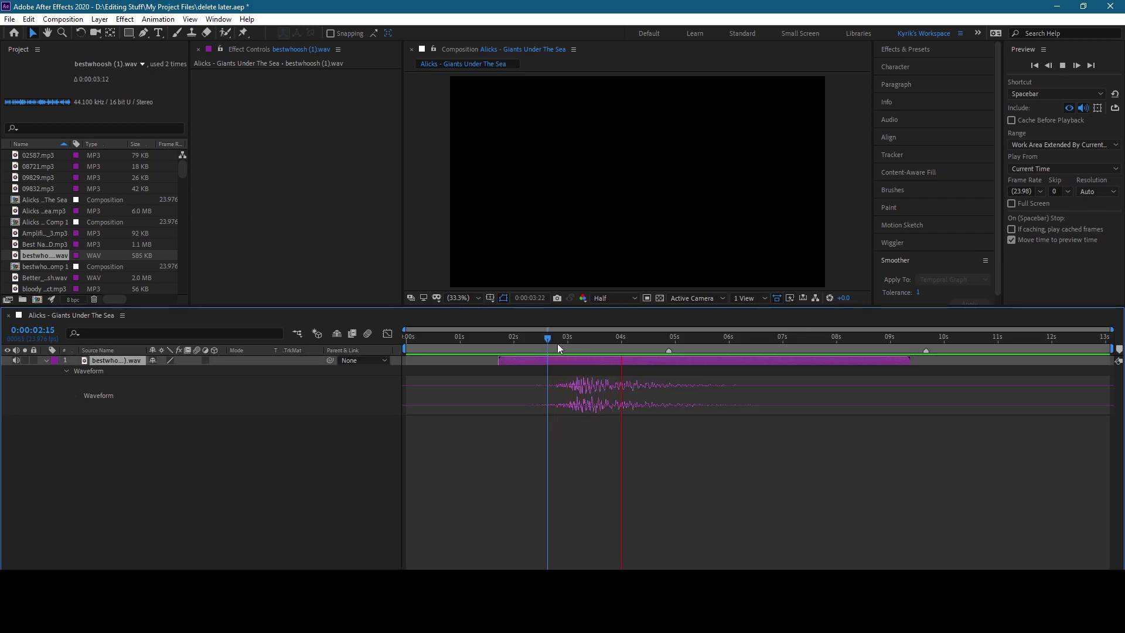
{"action": "left_click", "coordinate": [525, 339]}
{"action": "key", "text": "ctrl+z"}
- Shorten the whoosh layer and move it to start around 3 seconds
{"action": "left_click_drag", "start_coordinate": [678, 360], "coordinate": [549, 362]}
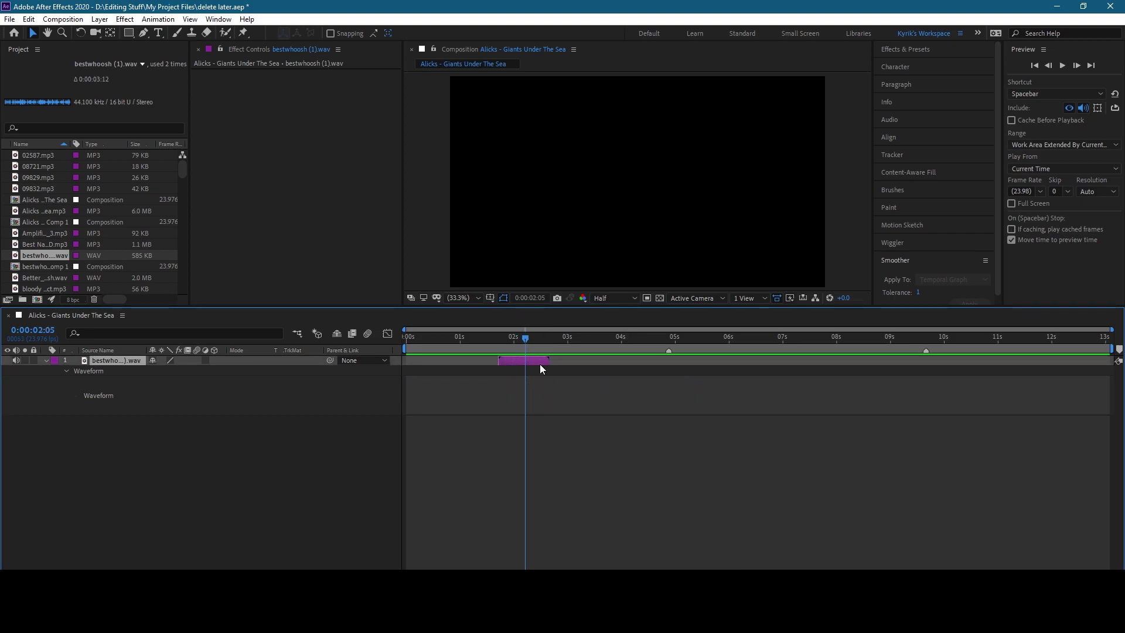
{"action": "left_click", "coordinate": [495, 336]}
{"action": "left_click", "coordinate": [513, 337]}
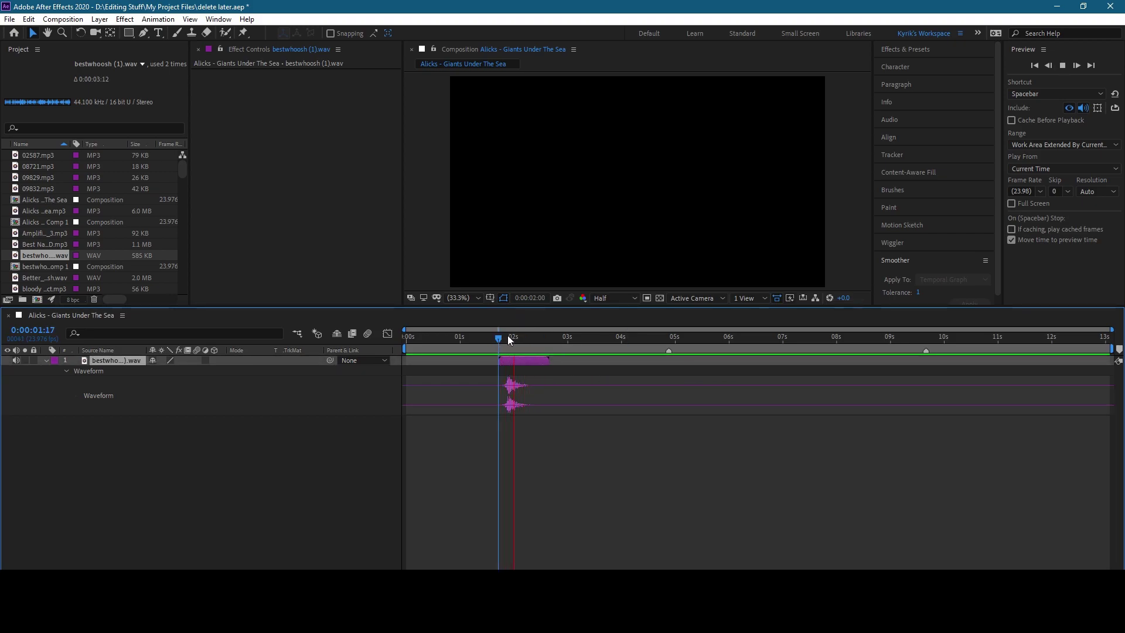
{"action": "mouse_move", "coordinate": [549, 361]}
{"action": "left_mouse_down"}
{"action": "mouse_move", "coordinate": [613, 371]}
{"action": "mouse_move", "coordinate": [737, 361]}
{"action": "left_mouse_up"}
{"action": "left_click", "coordinate": [569, 337]}
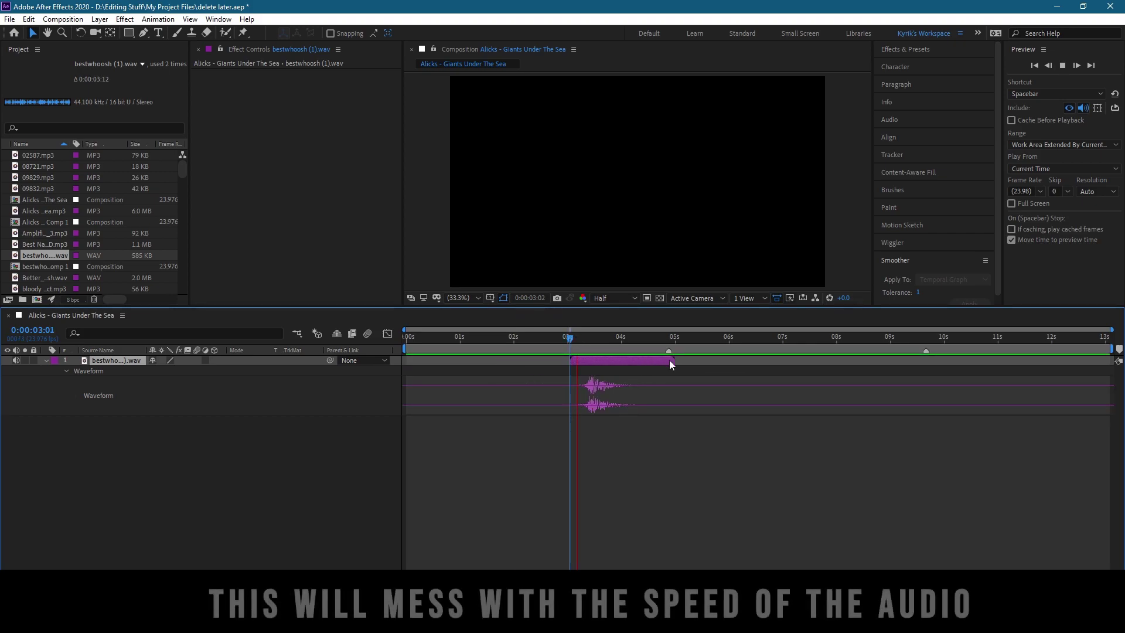
{"action": "left_click", "coordinate": [601, 337]}
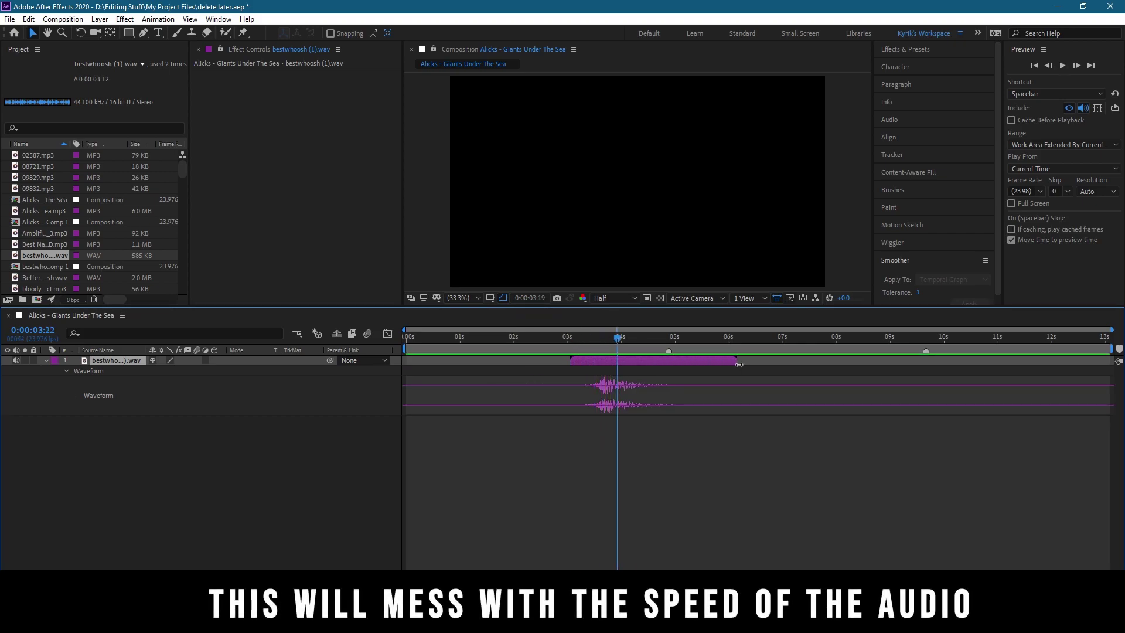
{"action": "left_click", "coordinate": [617, 337]}
- Alt-drag the whoosh's out-point to end around 10.7 seconds and preview it
{"action": "key", "text": "space"}
{"action": "left_click_drag", "start_coordinate": [737, 361], "coordinate": [982, 360]}
{"action": "left_click", "coordinate": [580, 336]}
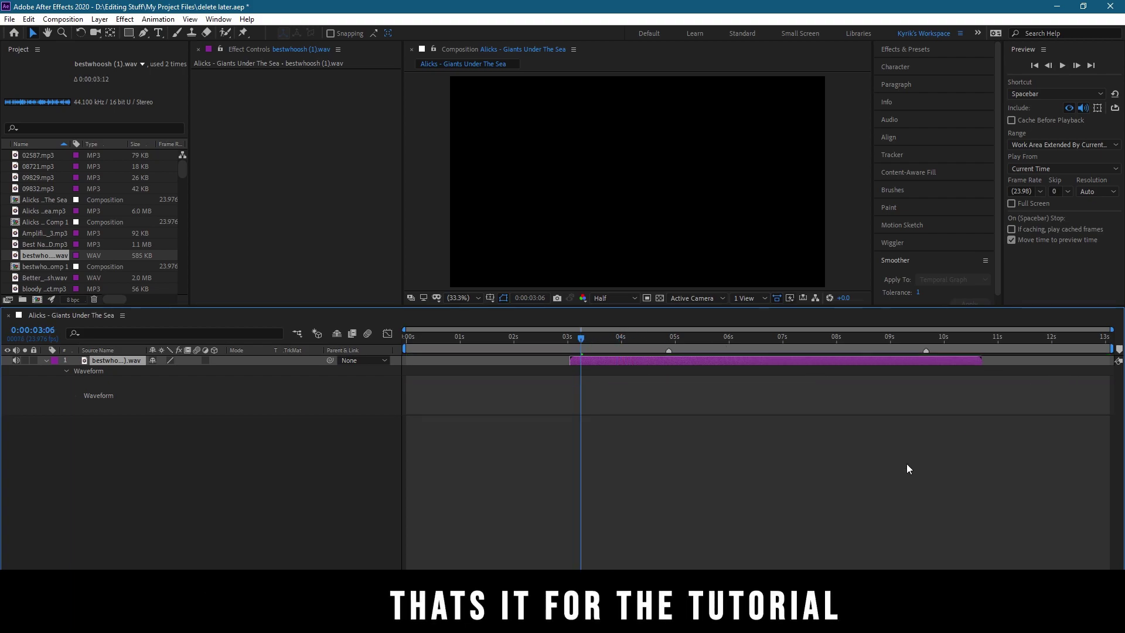
{"action": "left_click", "coordinate": [673, 360]}
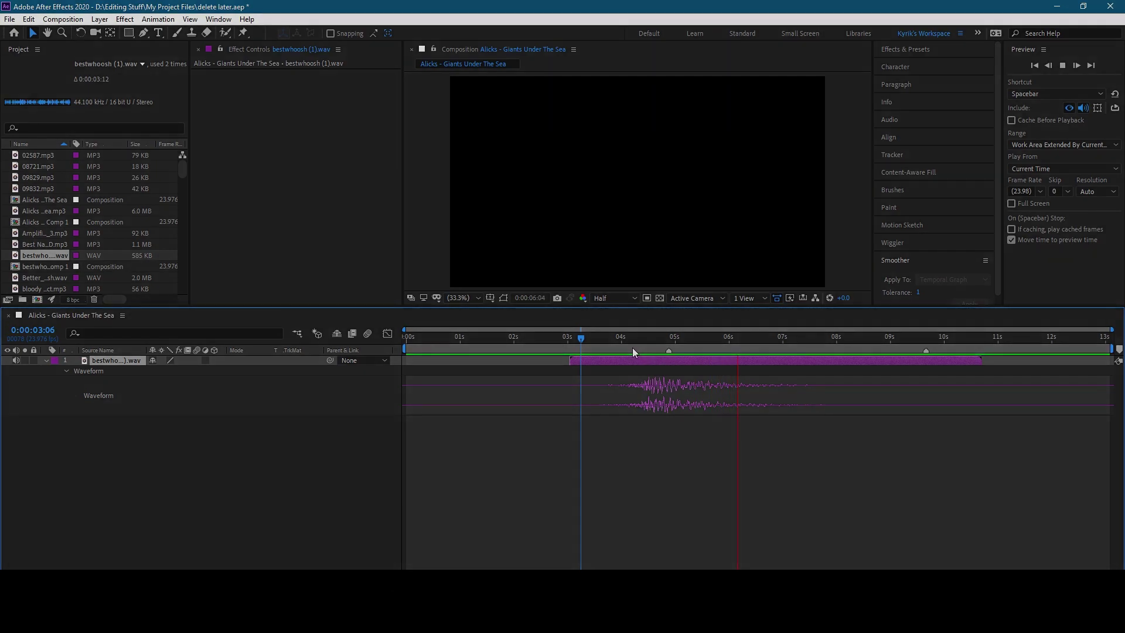
{"action": "key", "text": "Delete"}
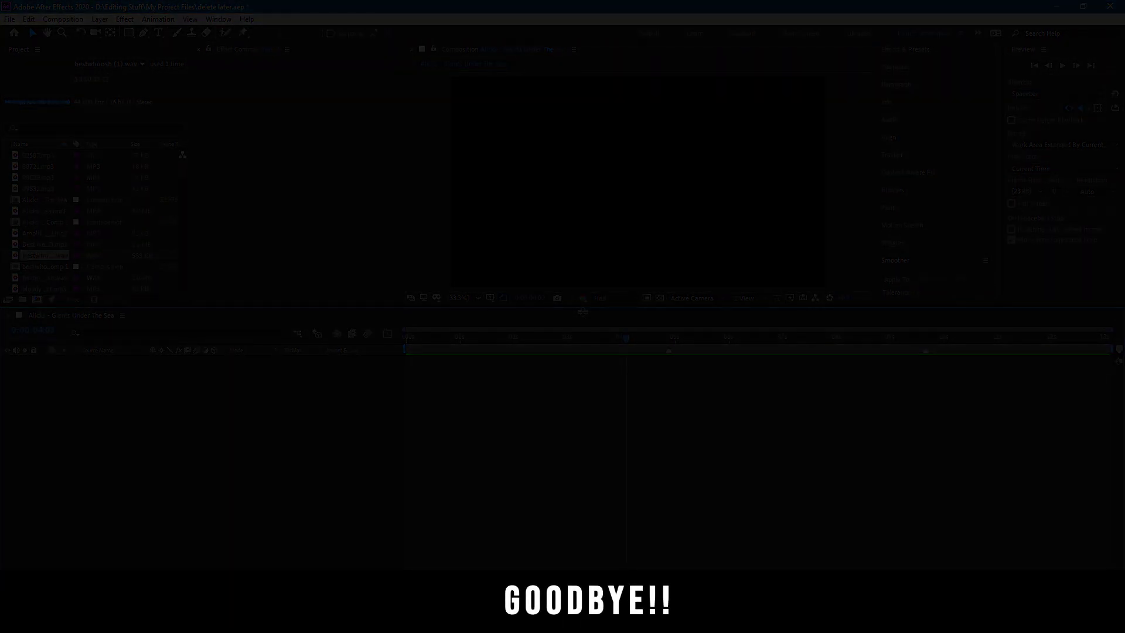